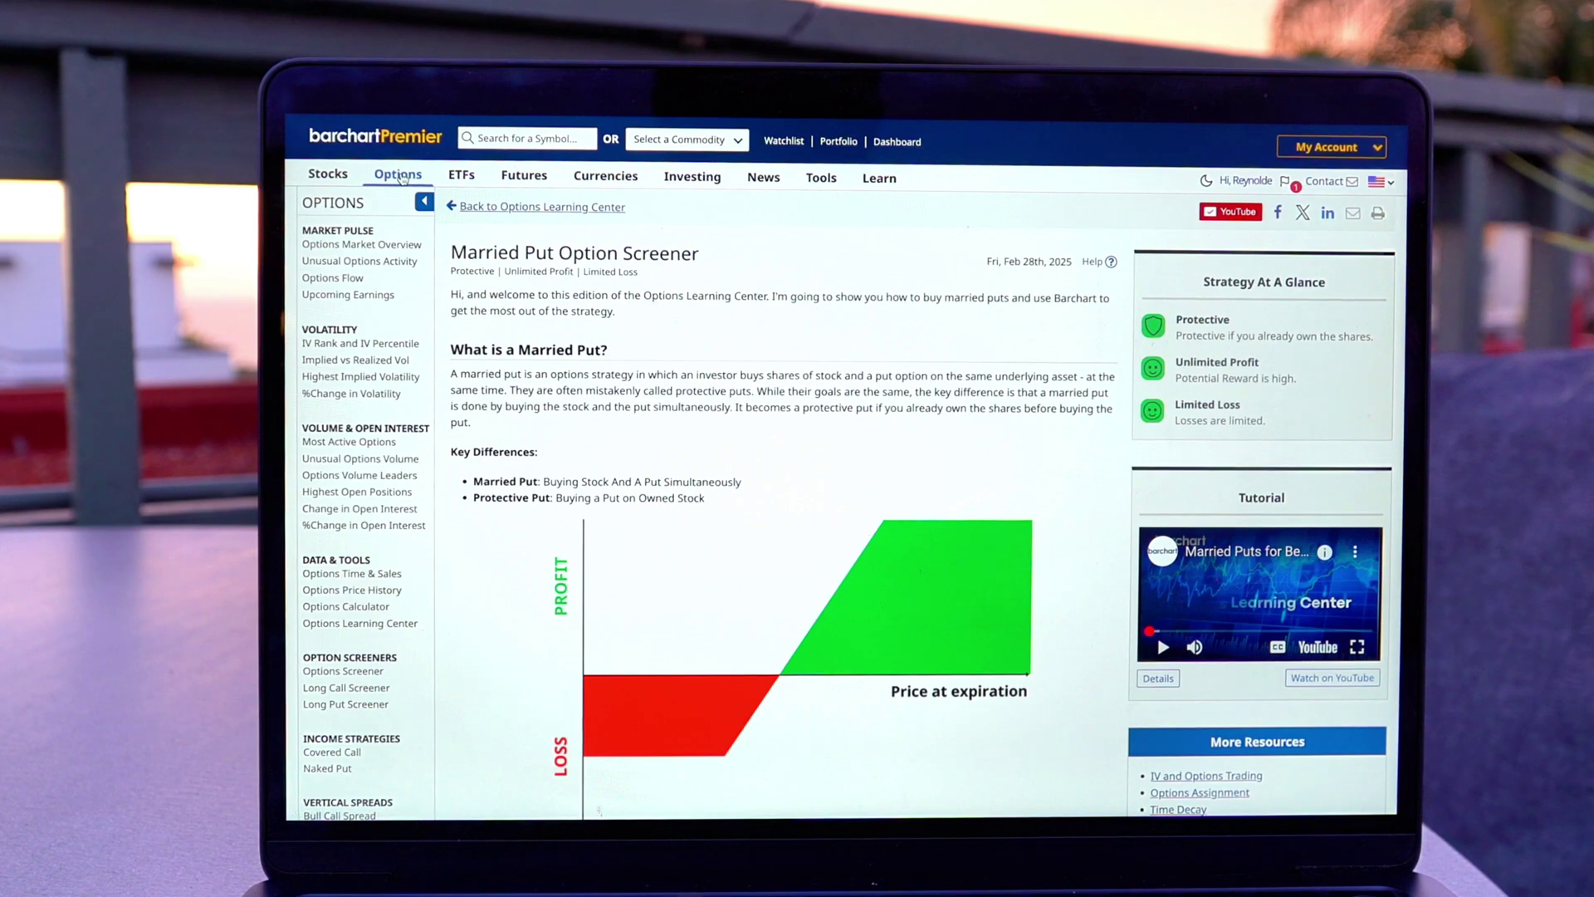
- Open the Options Learning Center from the options data and tools
mouse_move(398, 175)
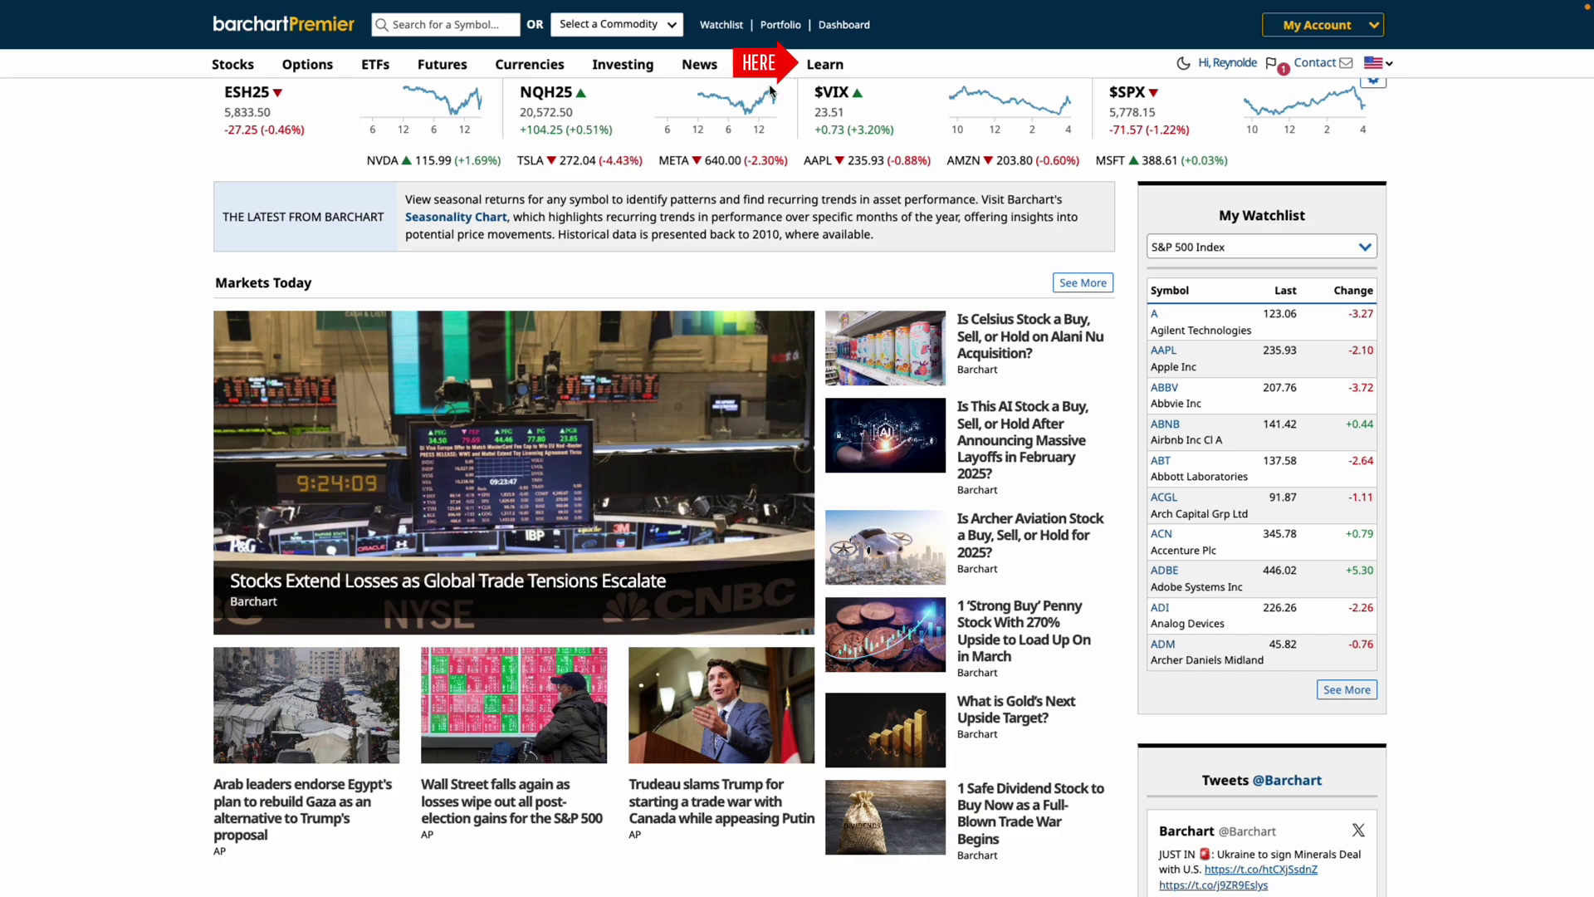
mouse_move(824, 64)
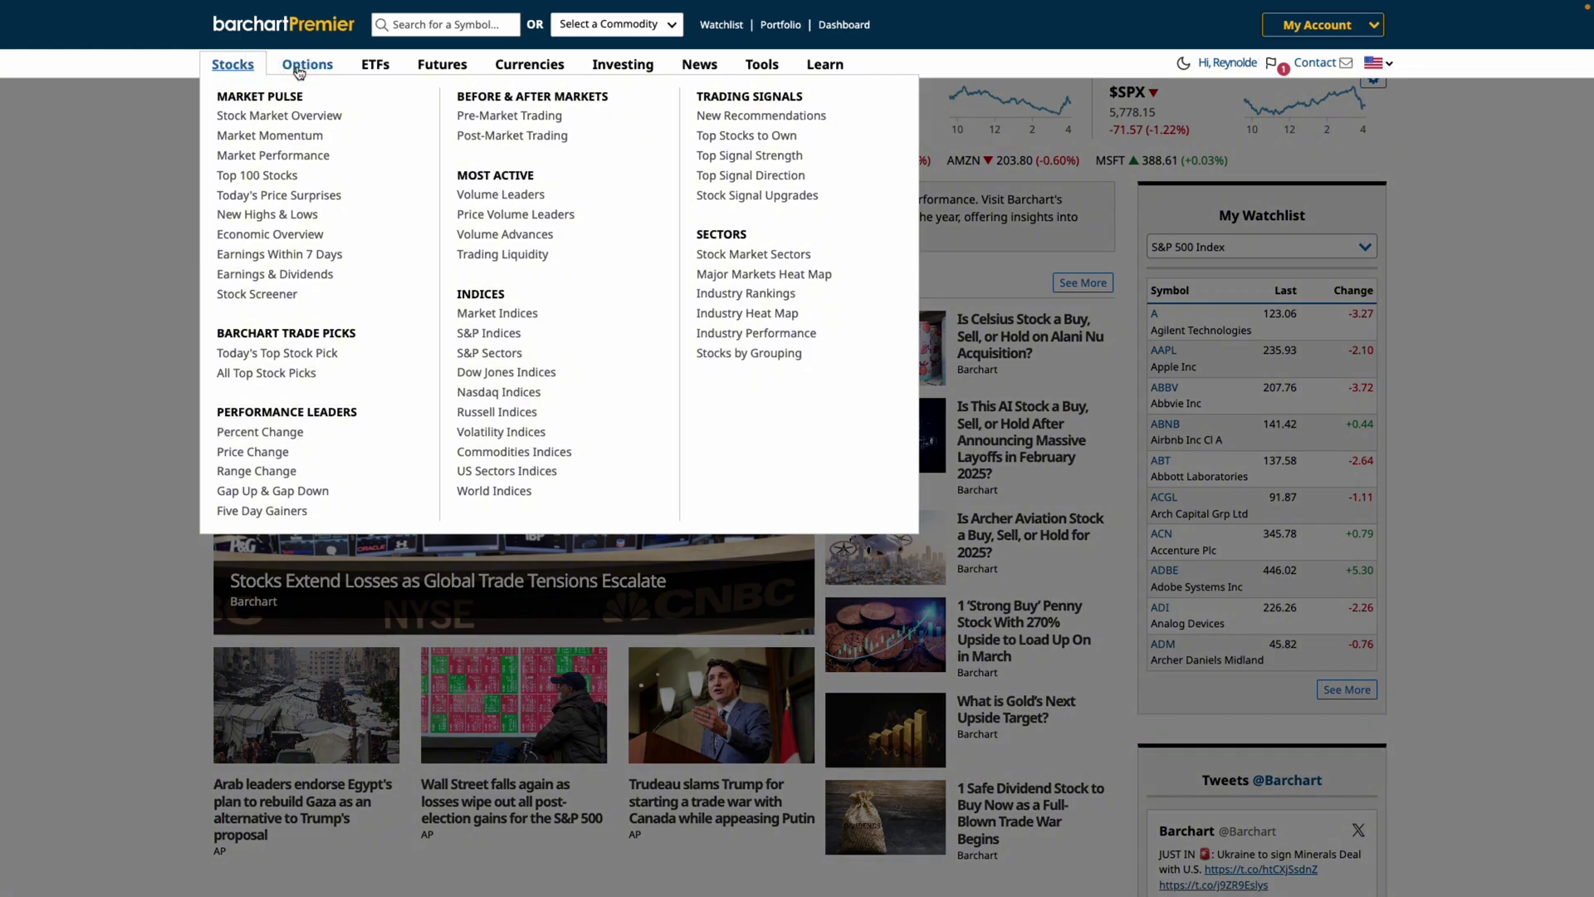
mouse_move(298, 72)
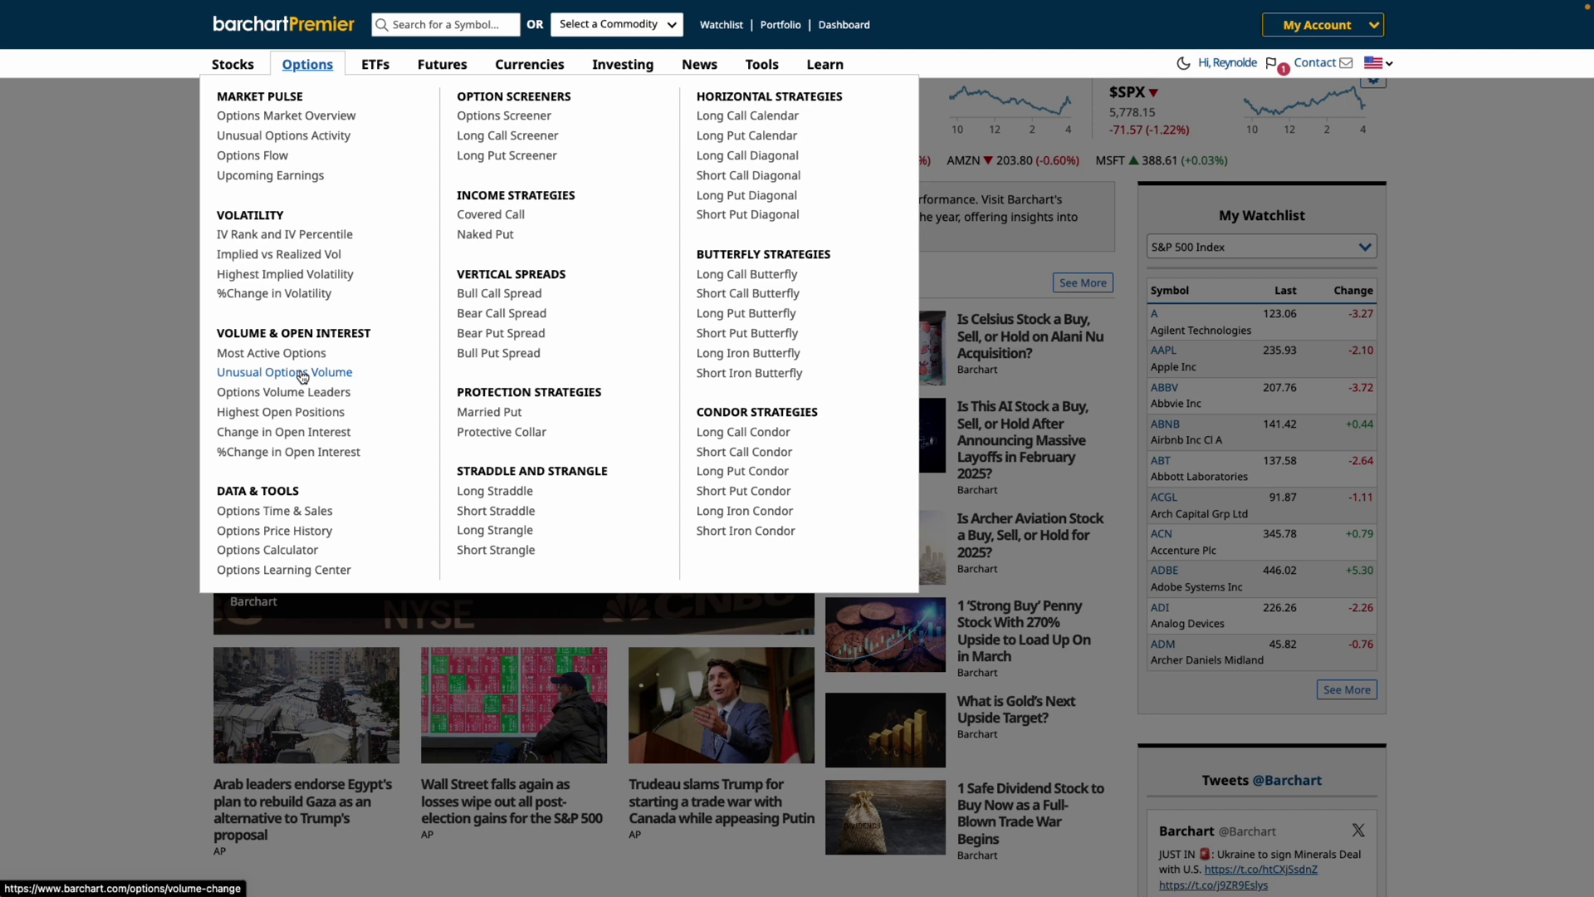
left_click(336, 571)
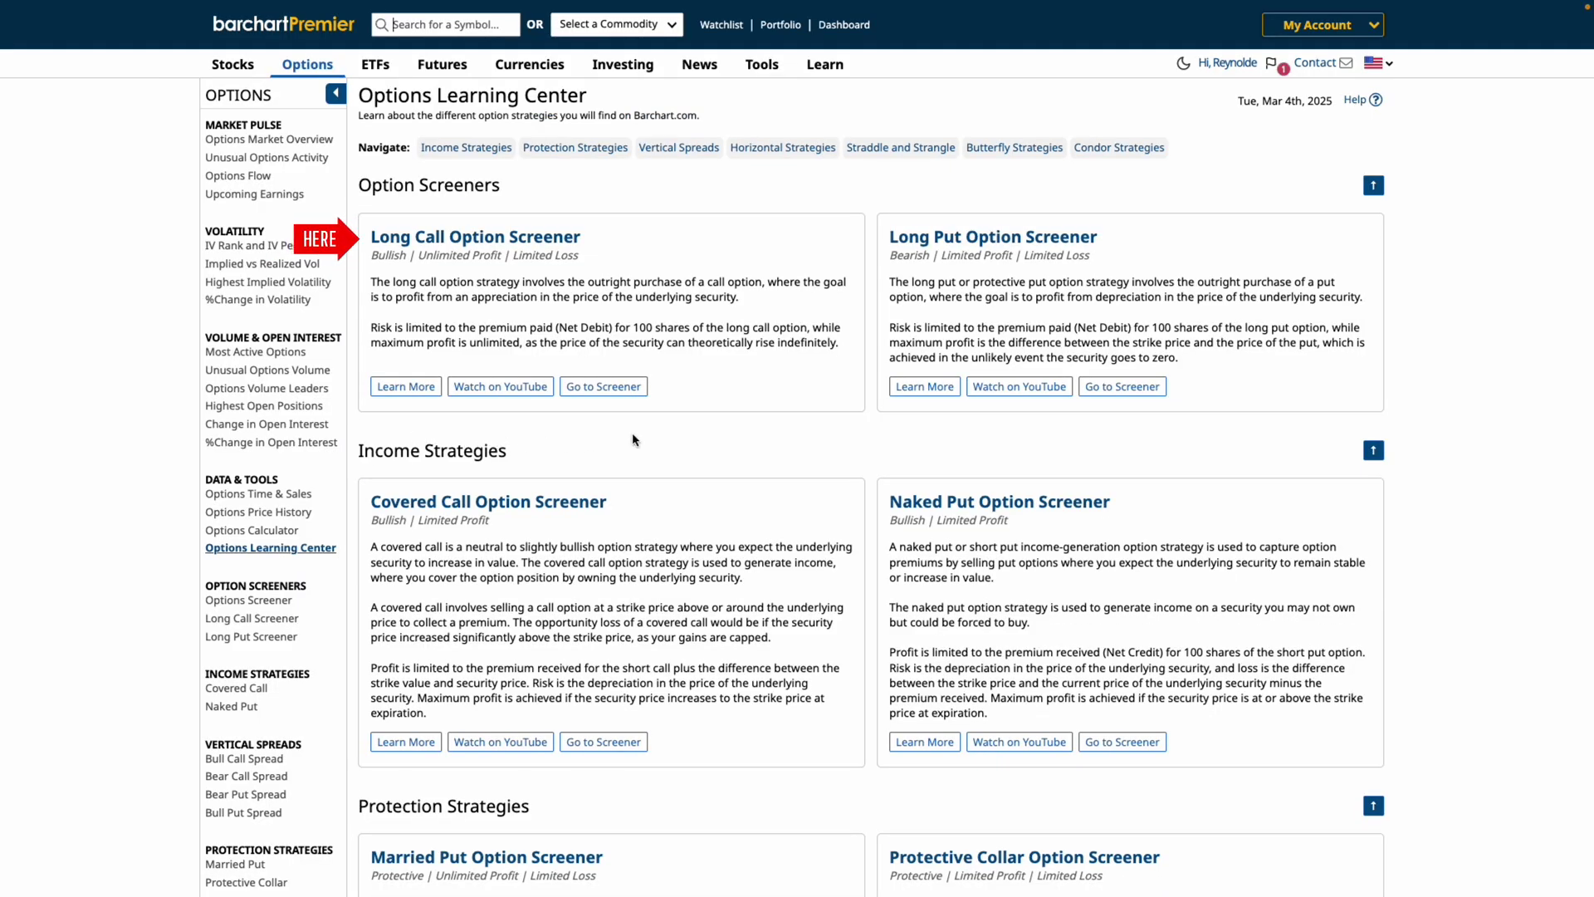
- Find the Covered Call Option Screener under the income strategies and open its detailed learning guide
scroll(812, 434, "down", 2)
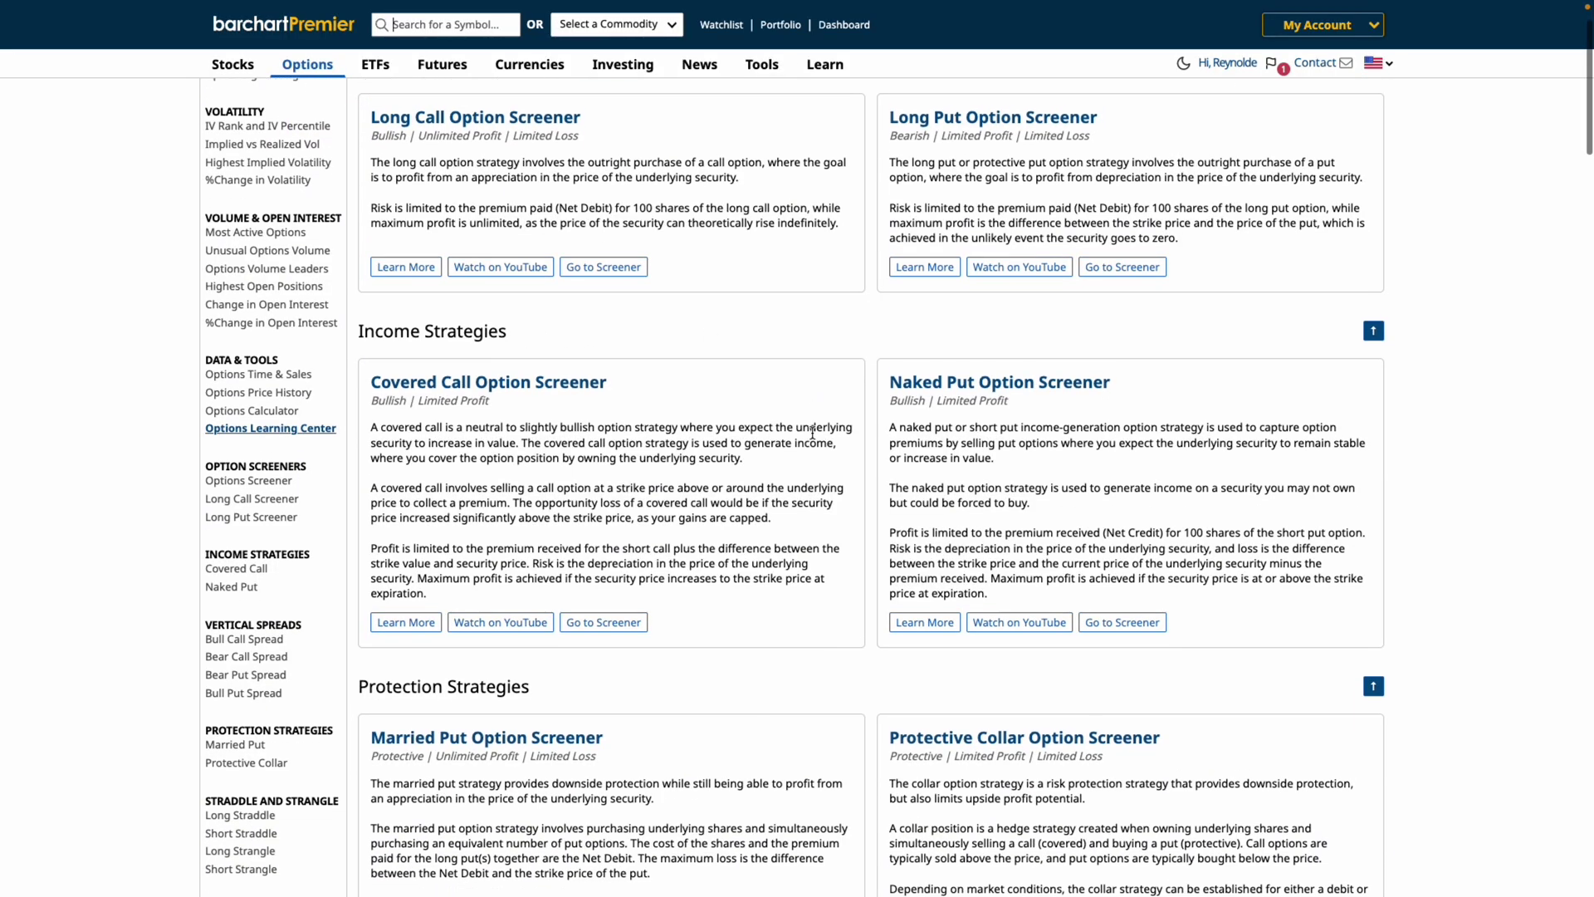
scroll(811, 433, "down", 4)
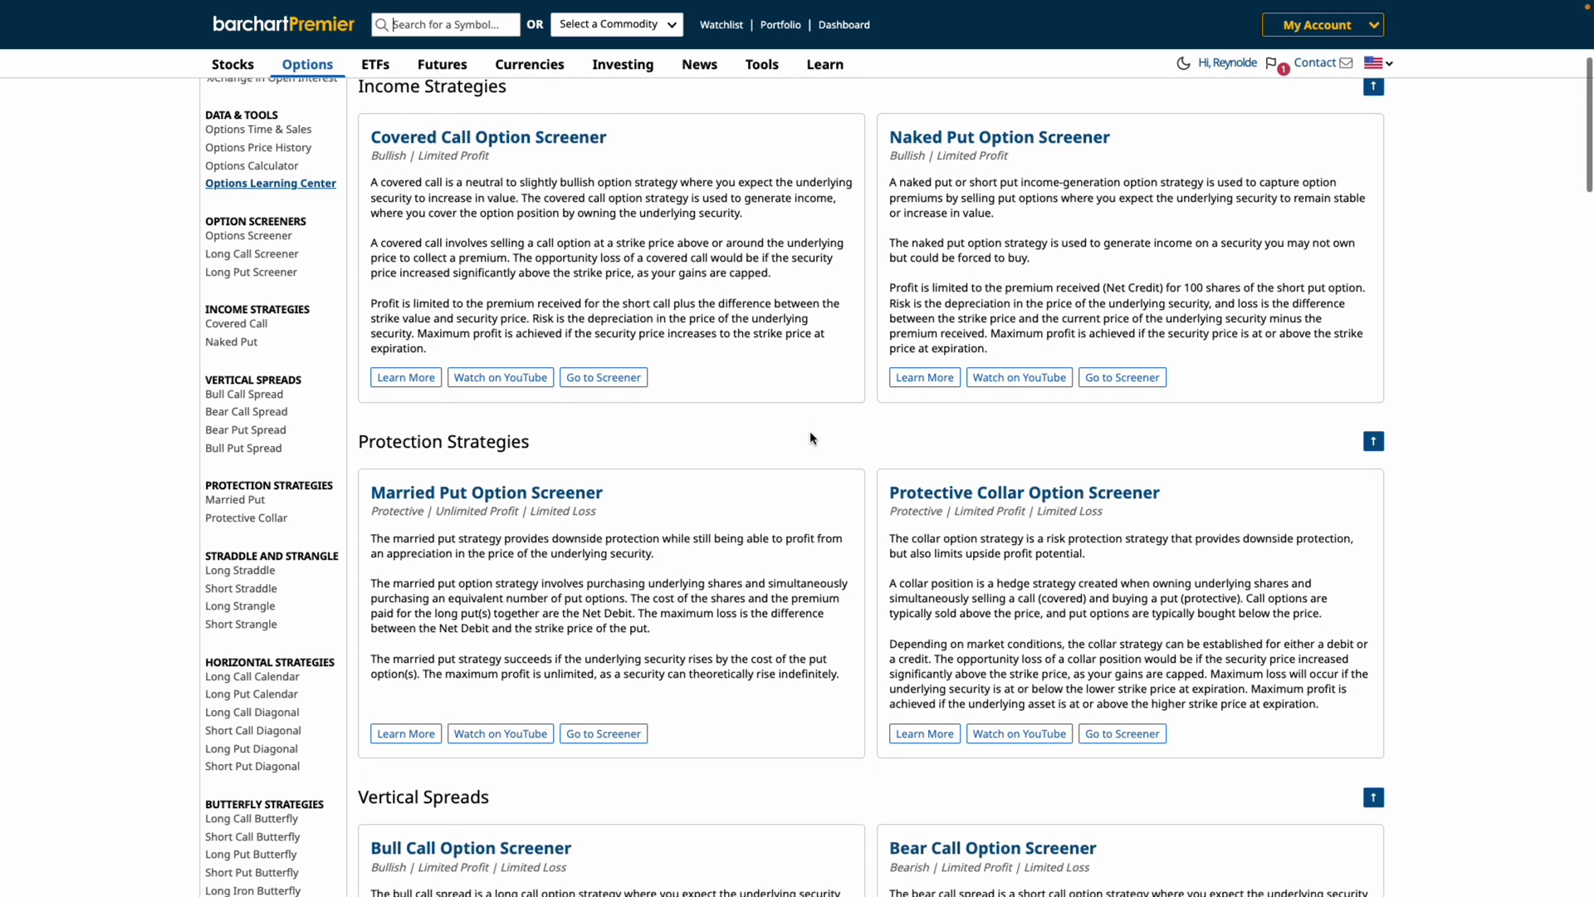
scroll(810, 438, "down", 2)
scroll(810, 432, "up", 1)
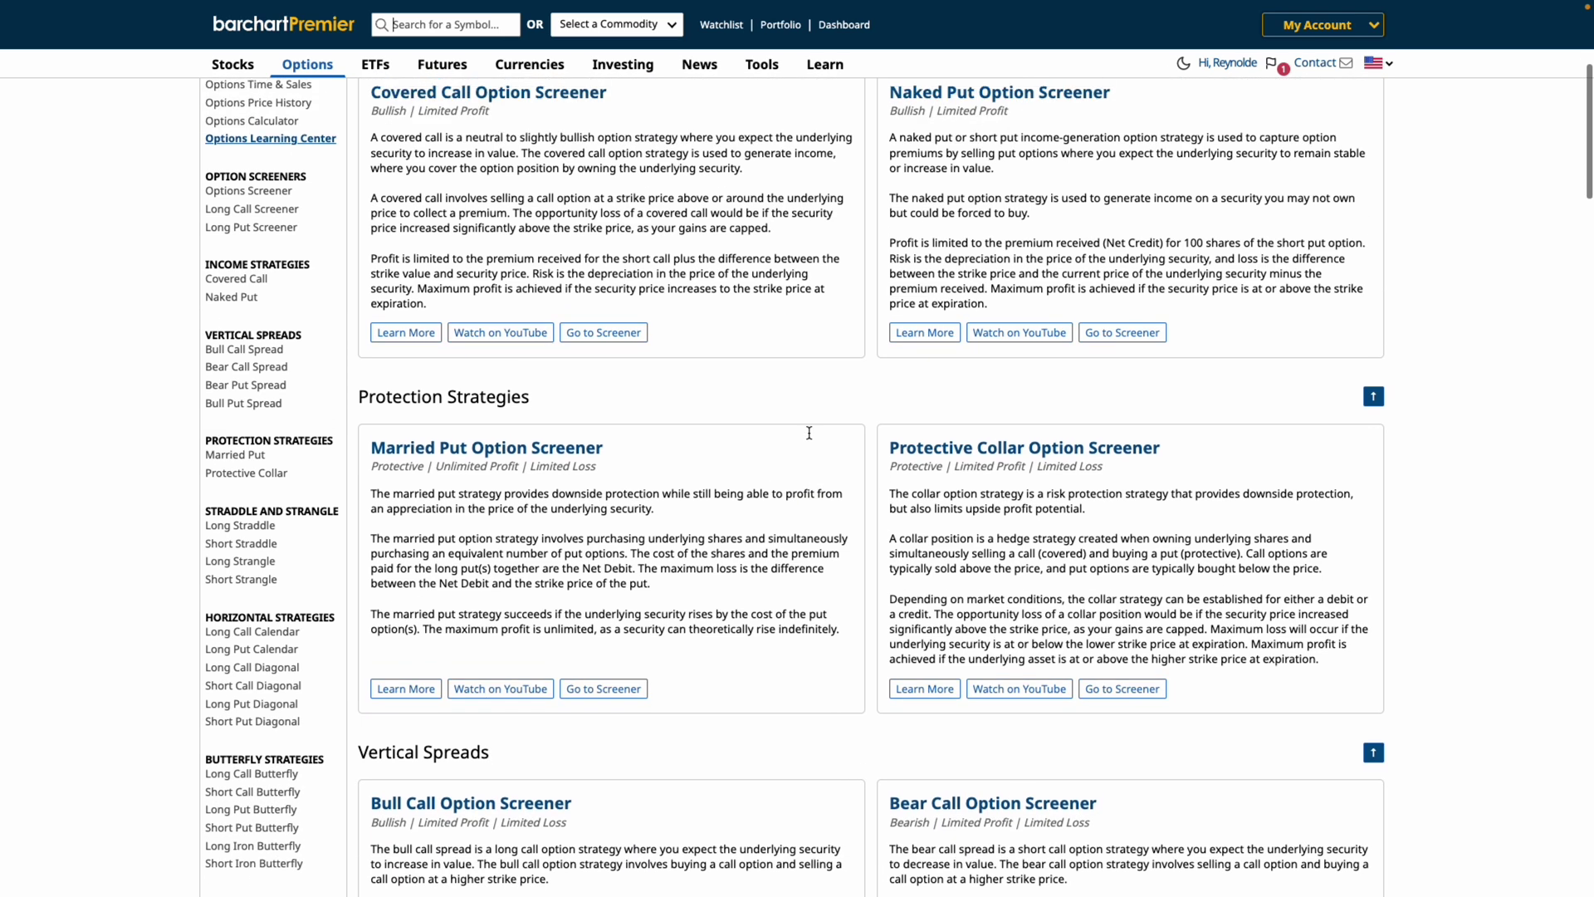
scroll(809, 433, "up", 3)
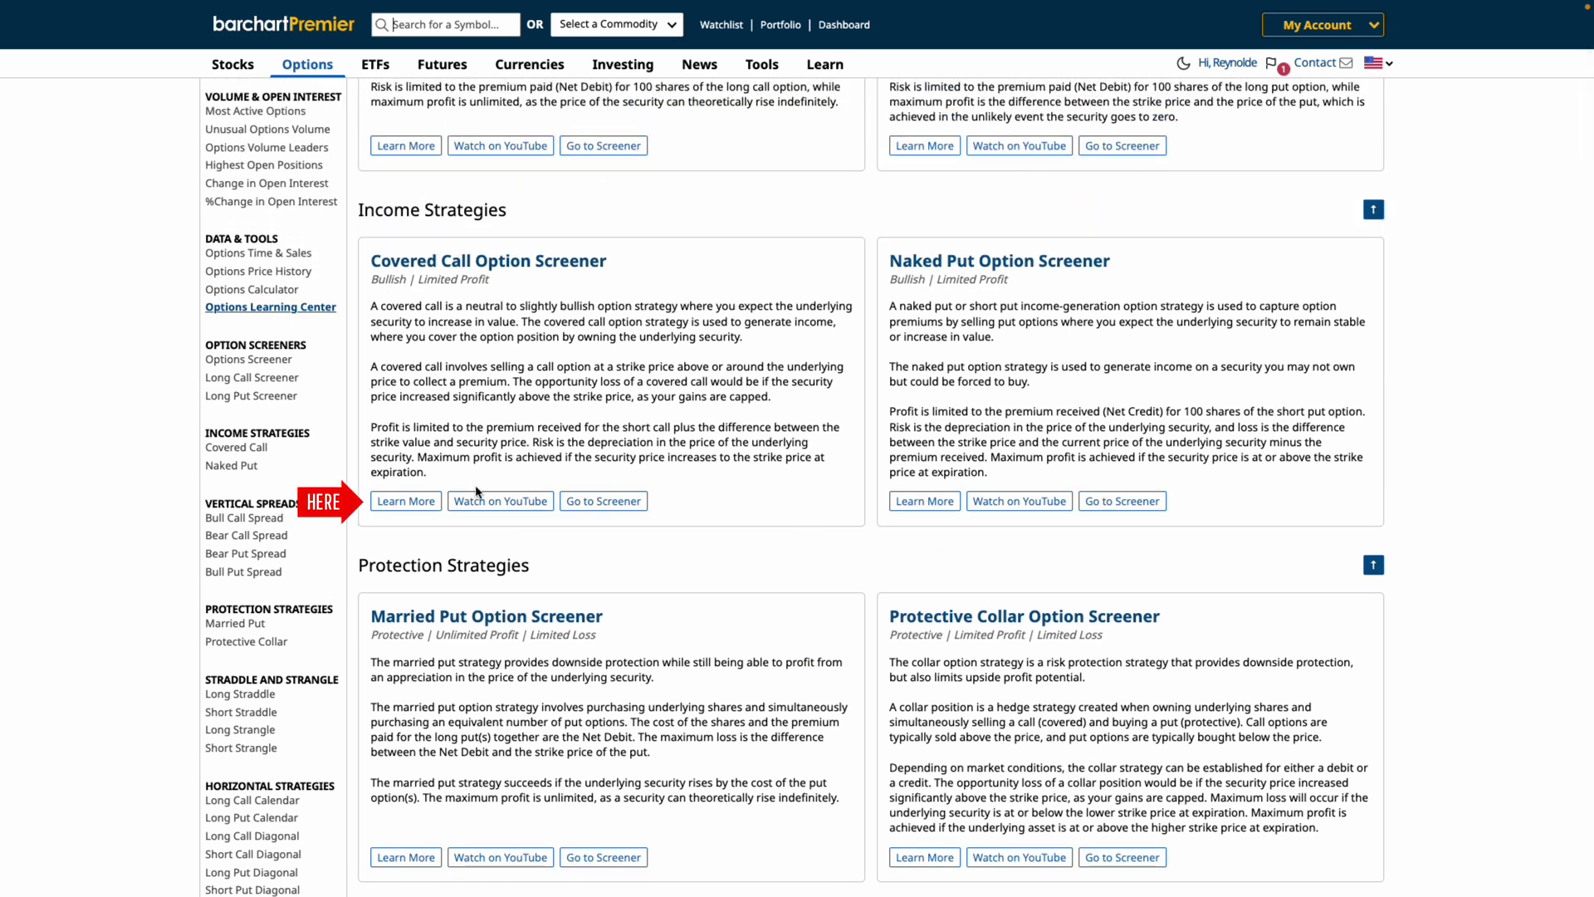
left_click(405, 501)
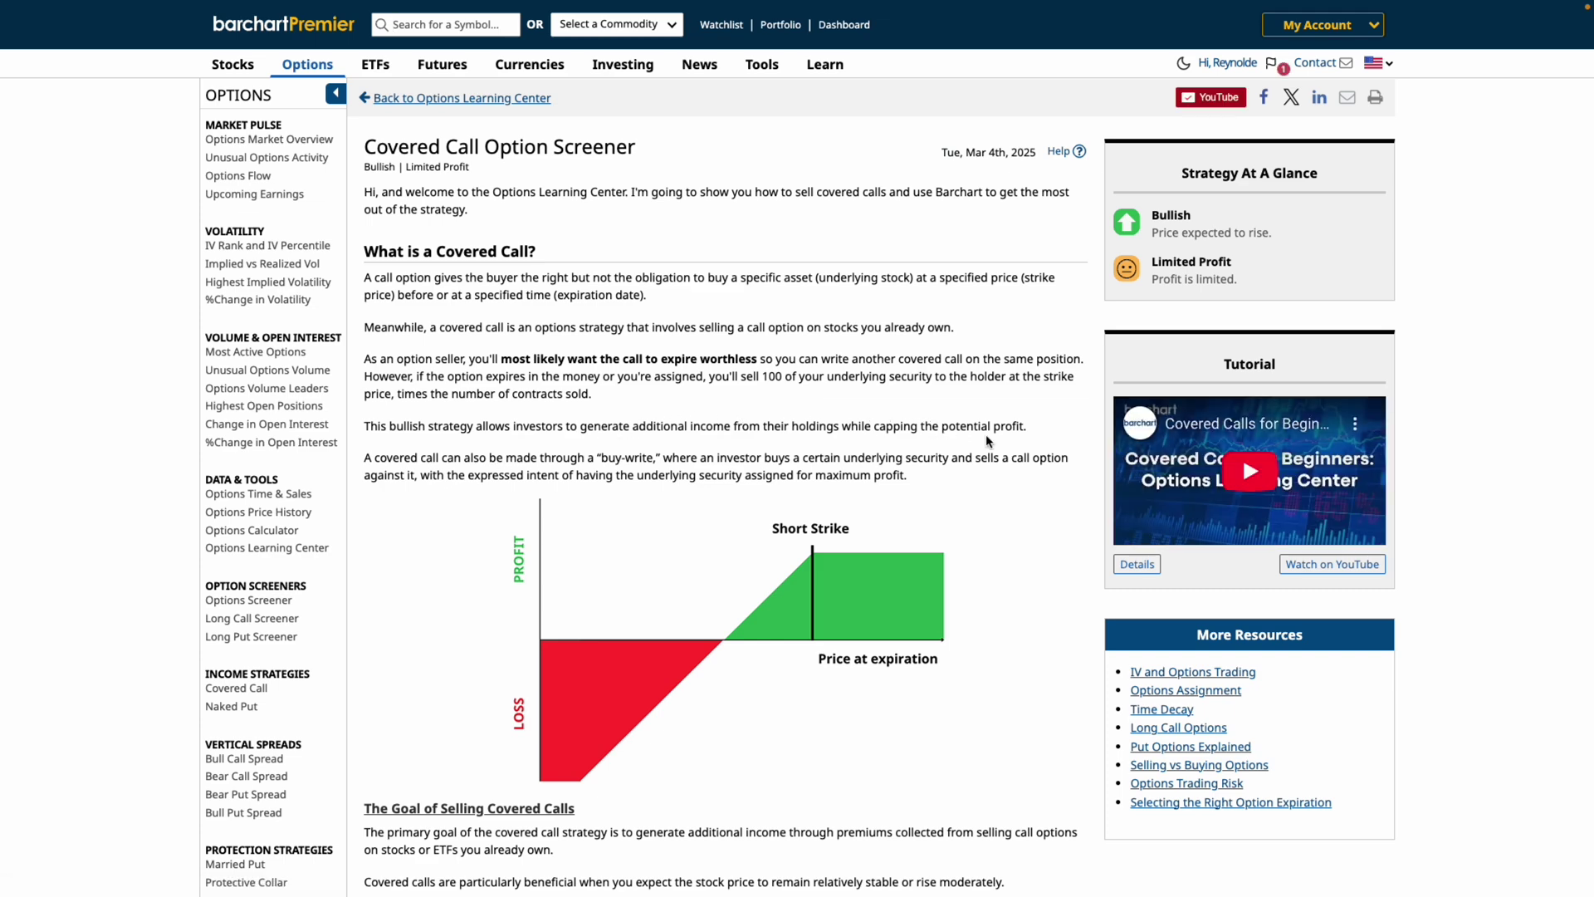
- Read through the covered call guide, from payoff diagram to example trade, and open its tutorial video on YouTube
scroll(1005, 436, "down", 3)
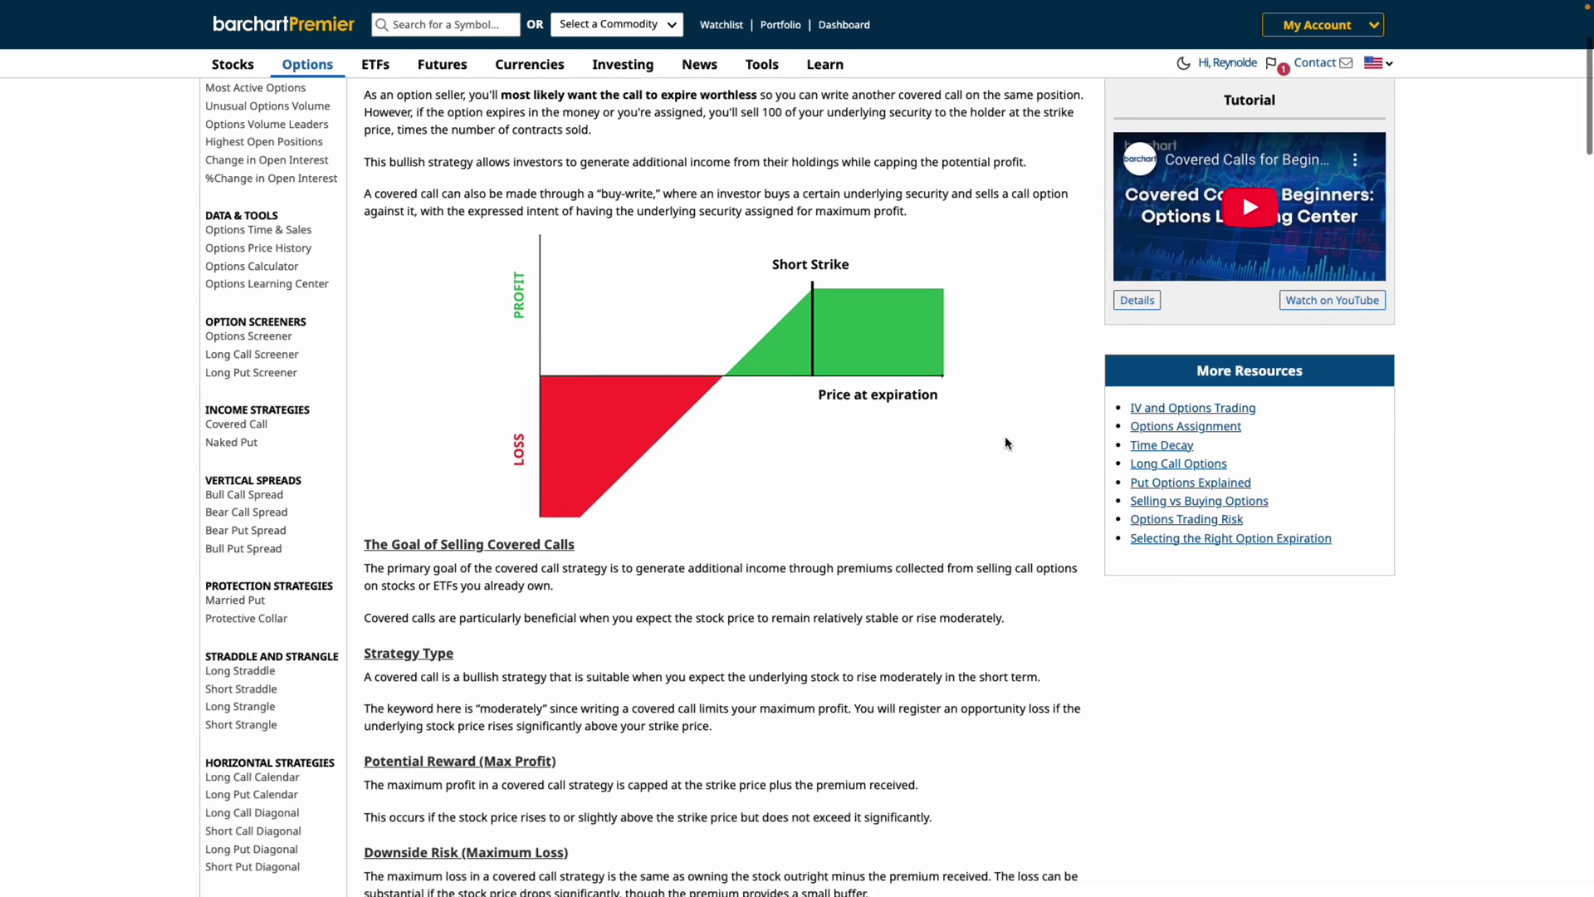
scroll(1004, 438, "down", 1)
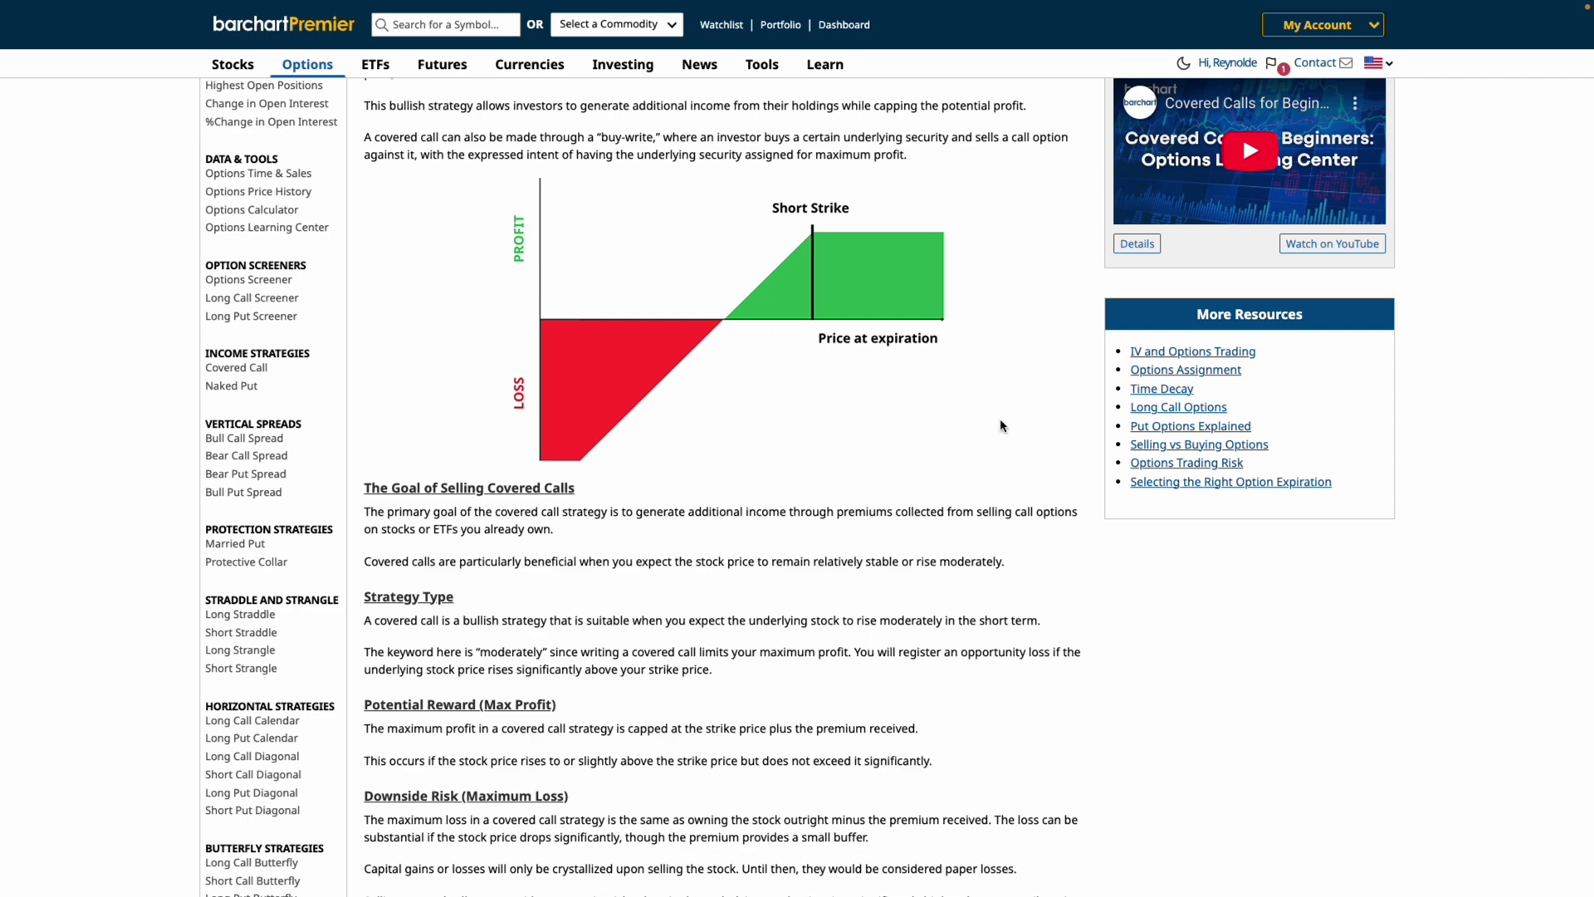
scroll(1001, 426, "down", 7)
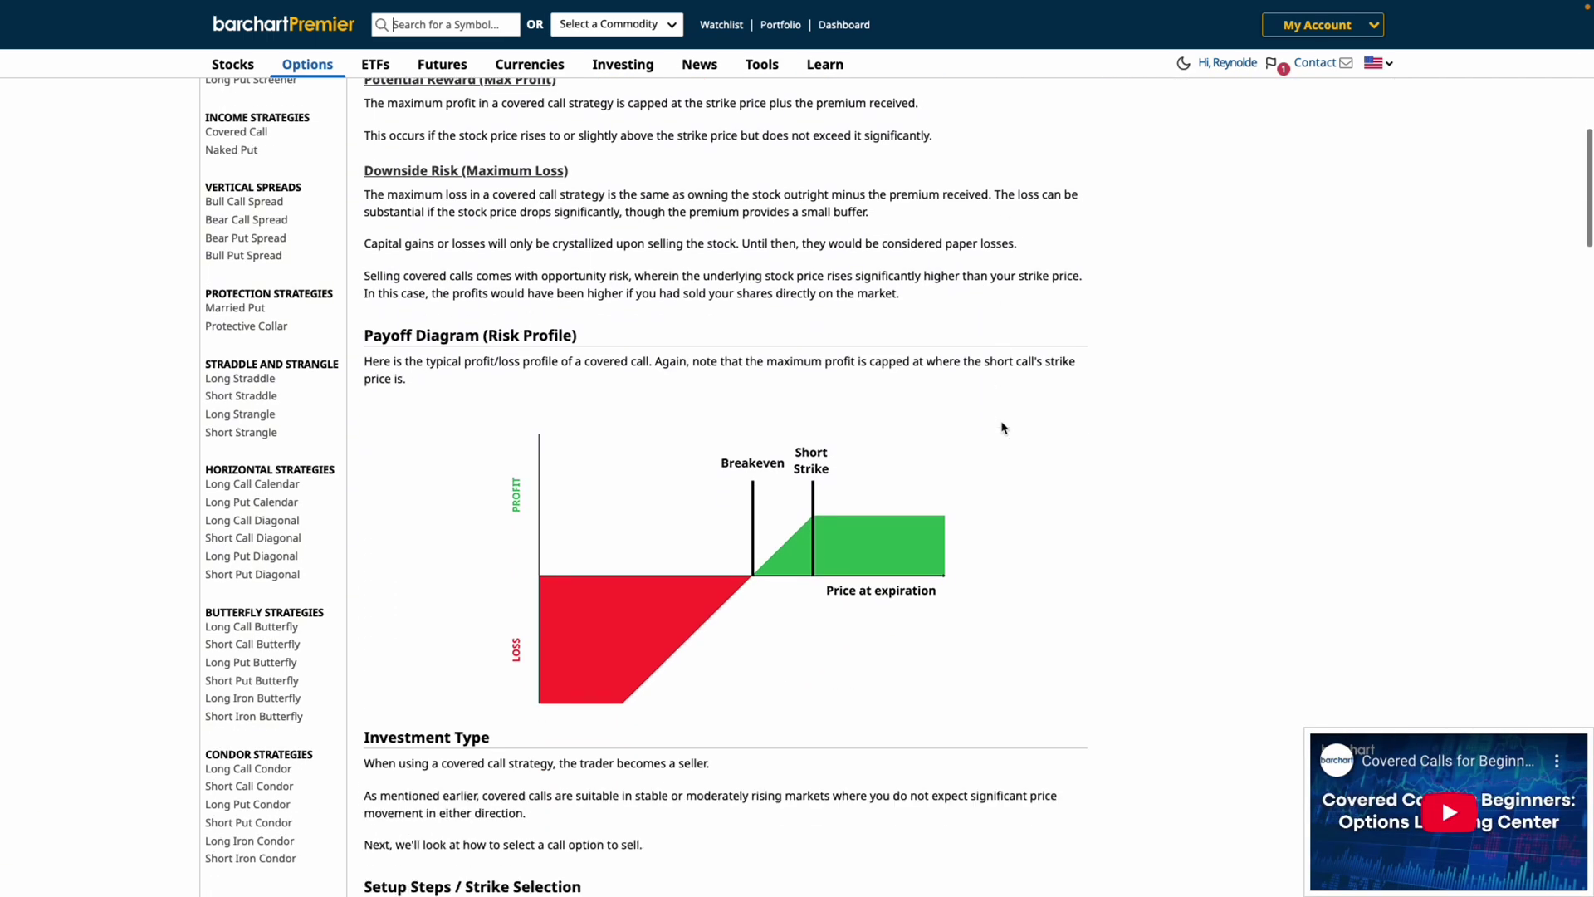
scroll(1002, 428, "down", 3)
scroll(1002, 427, "down", 6)
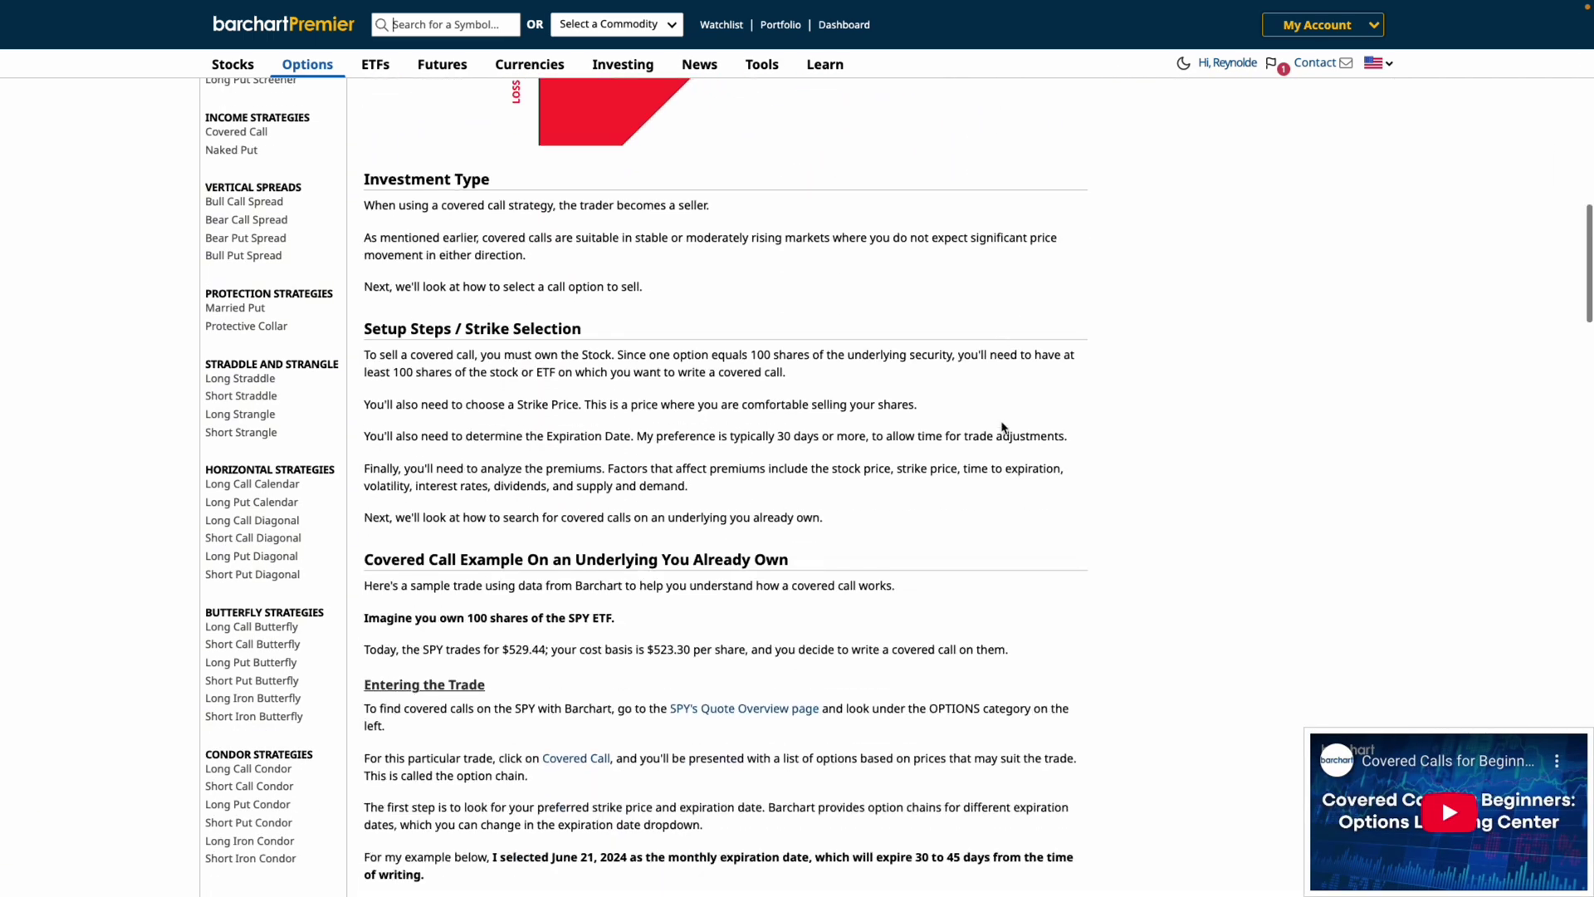
scroll(1000, 415, "up", 16)
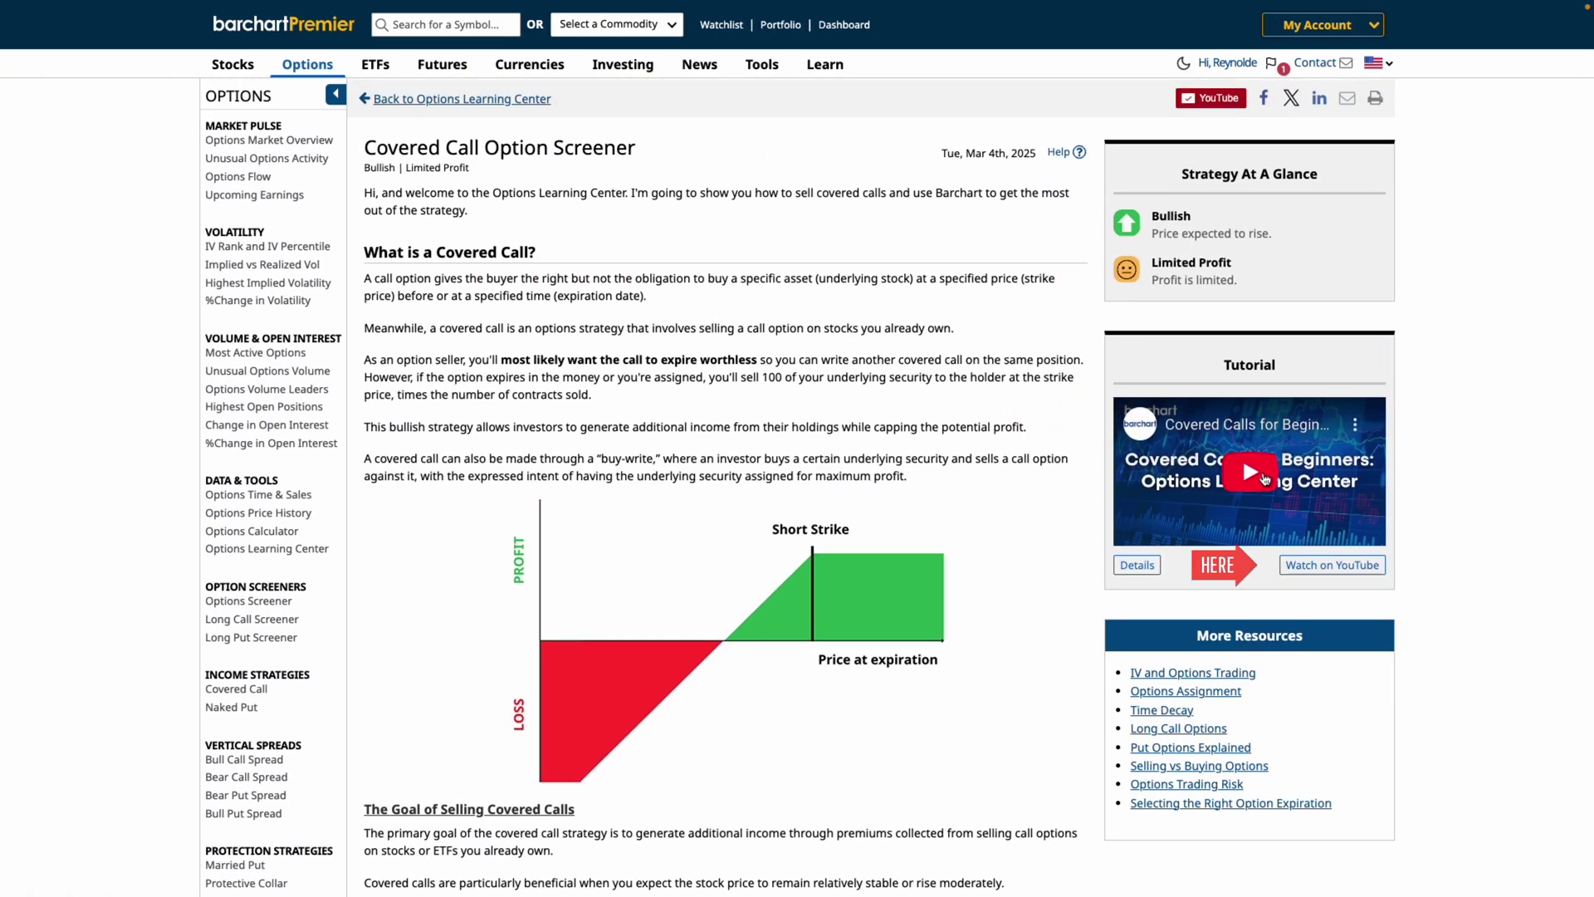
left_click(1316, 568)
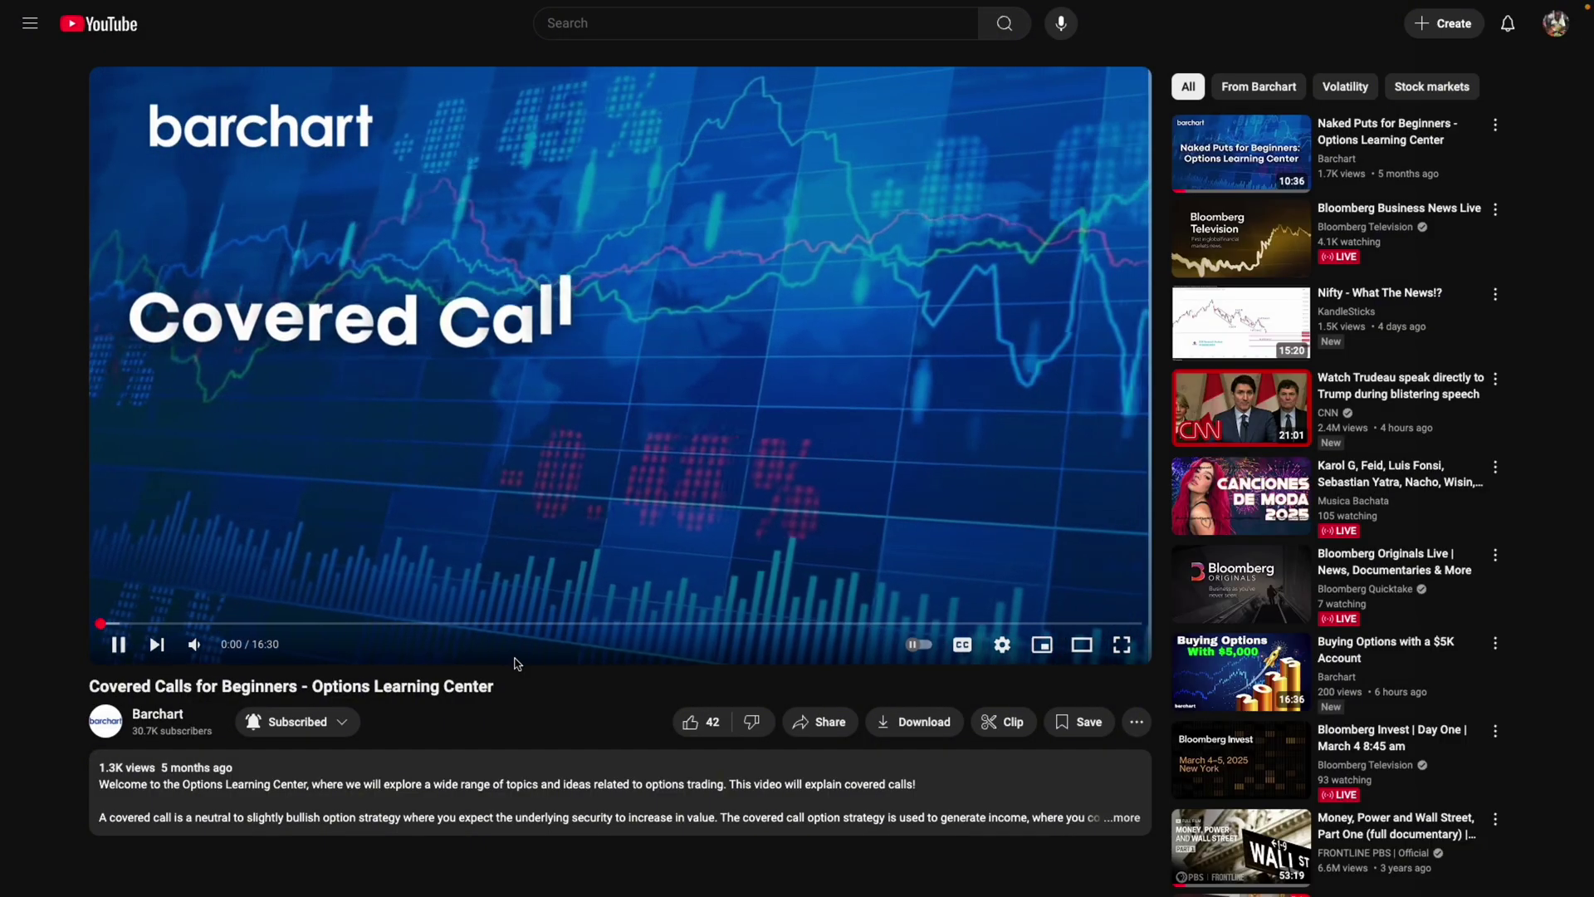
- View the playlists on Barchart's YouTube channel and close the YouTube page to return to the covered call guide
left_click(157, 713)
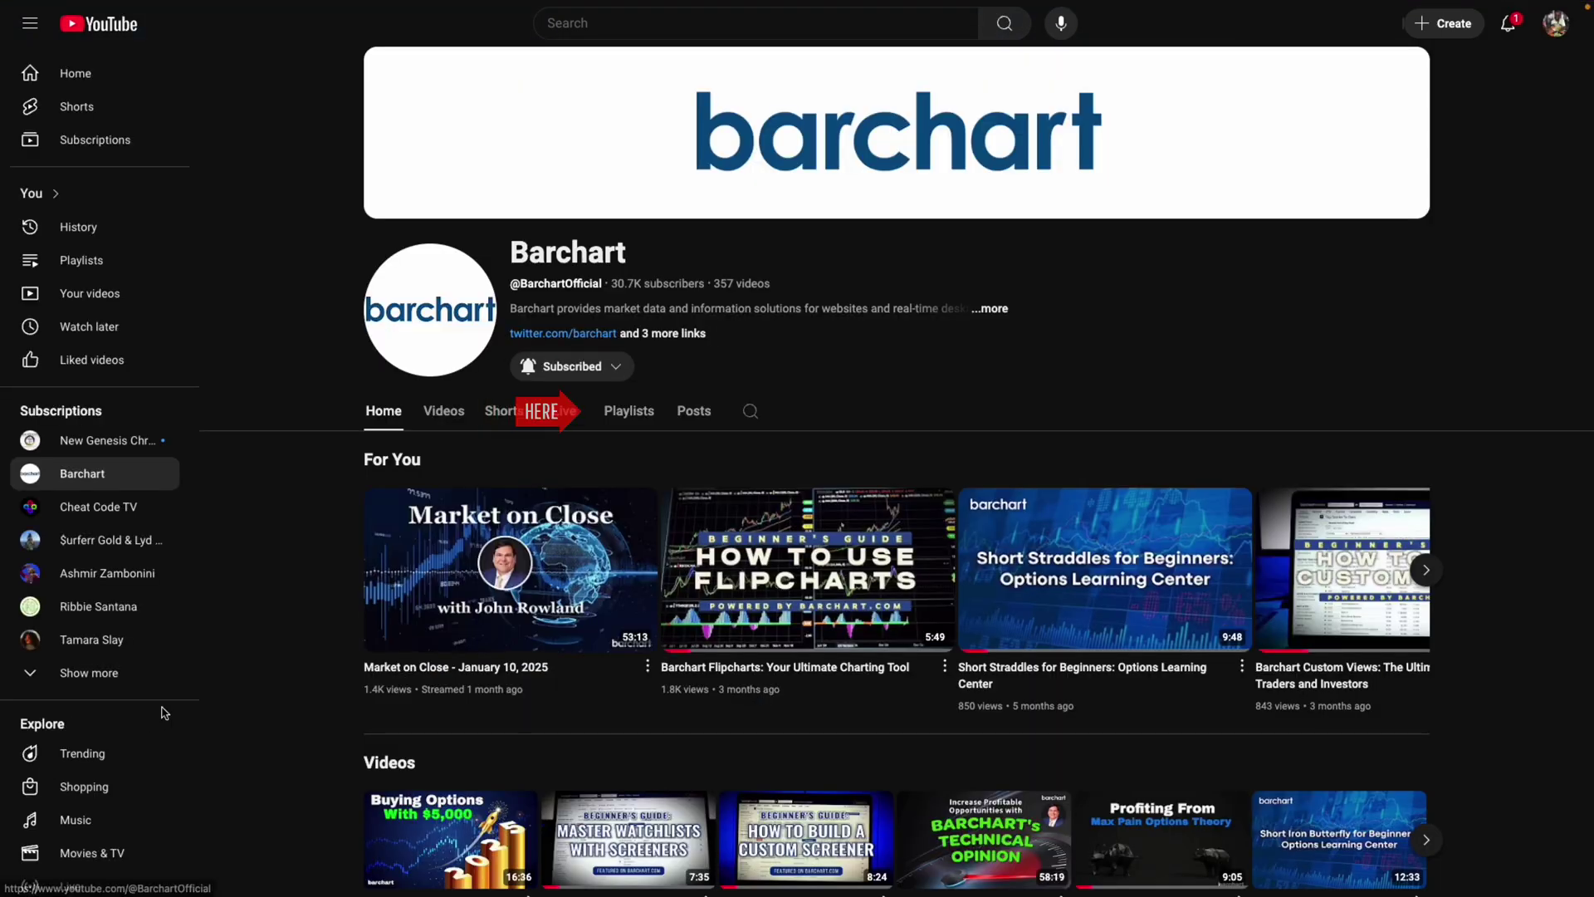
left_click(640, 412)
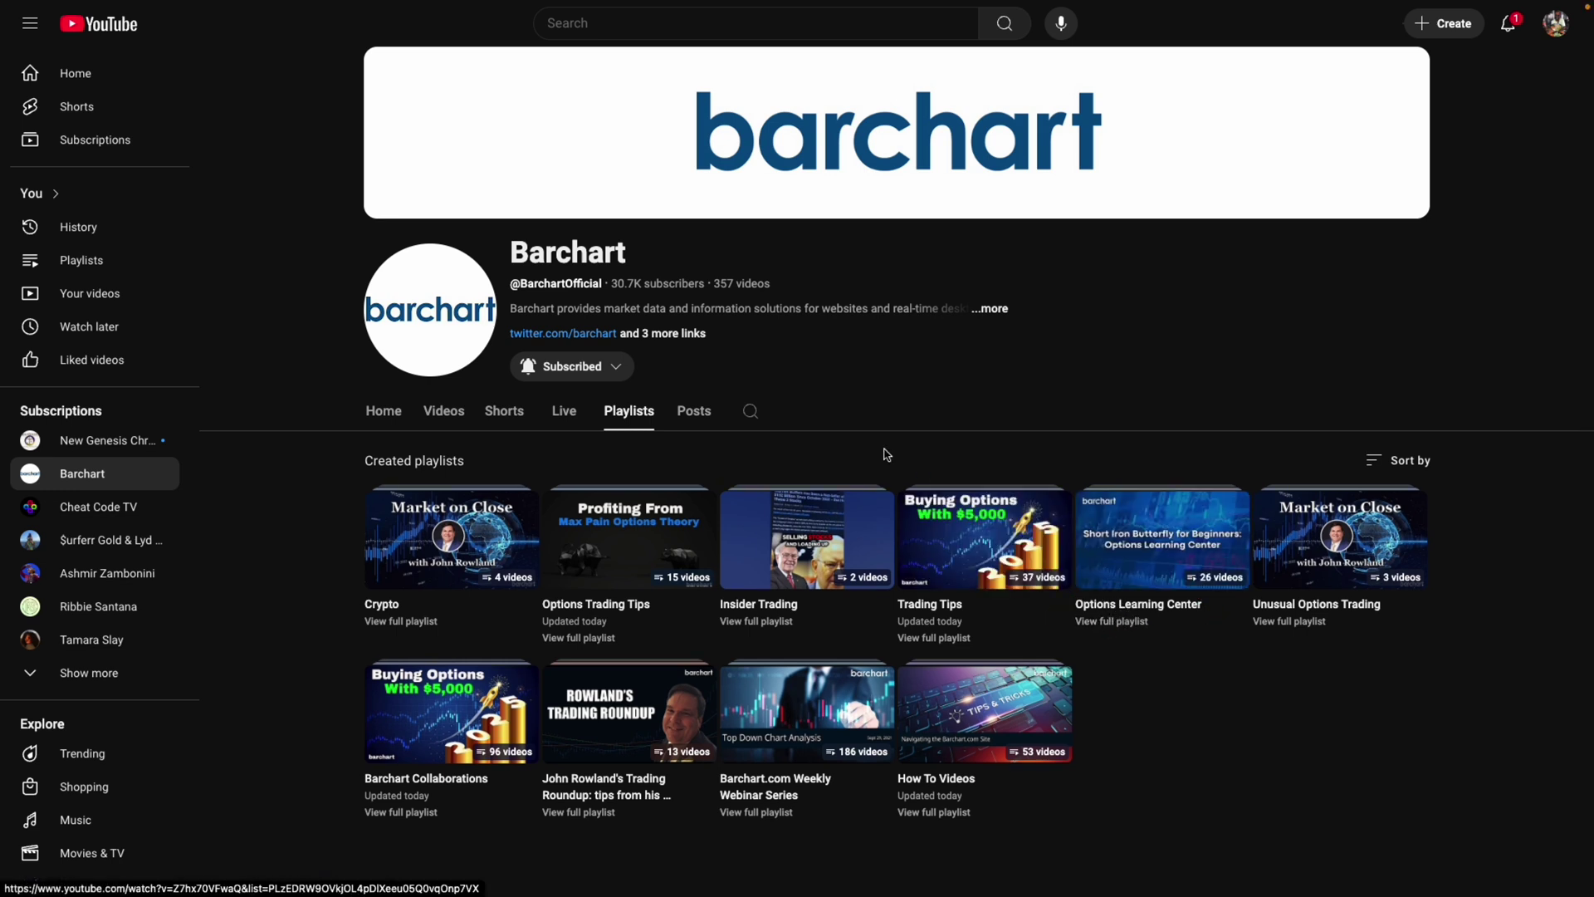
mouse_move(395, 6)
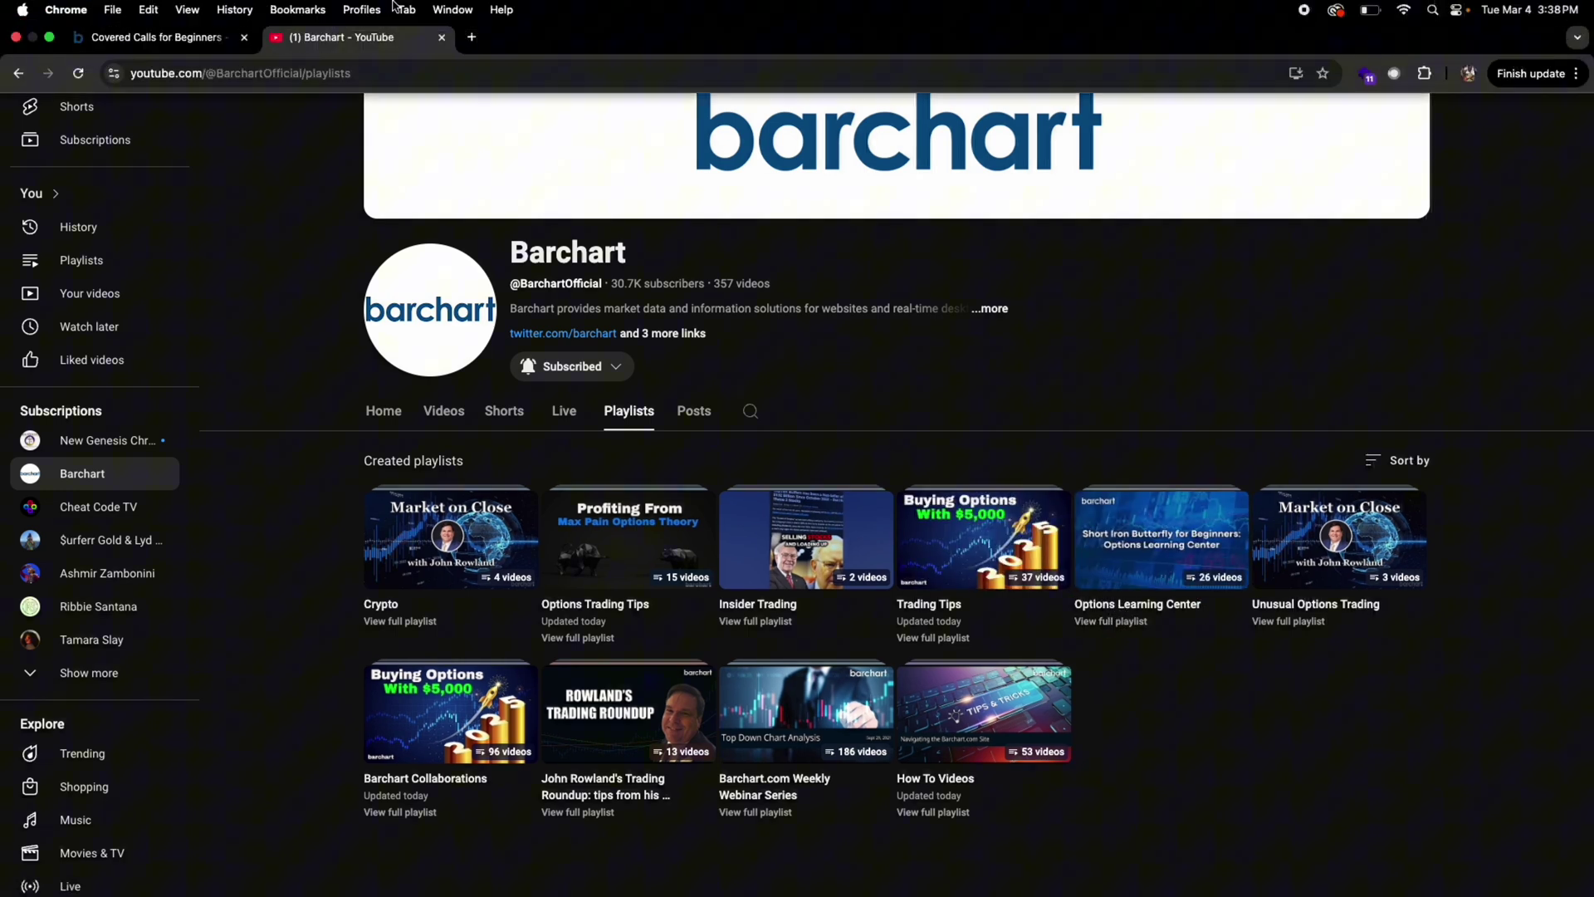
left_click(442, 39)
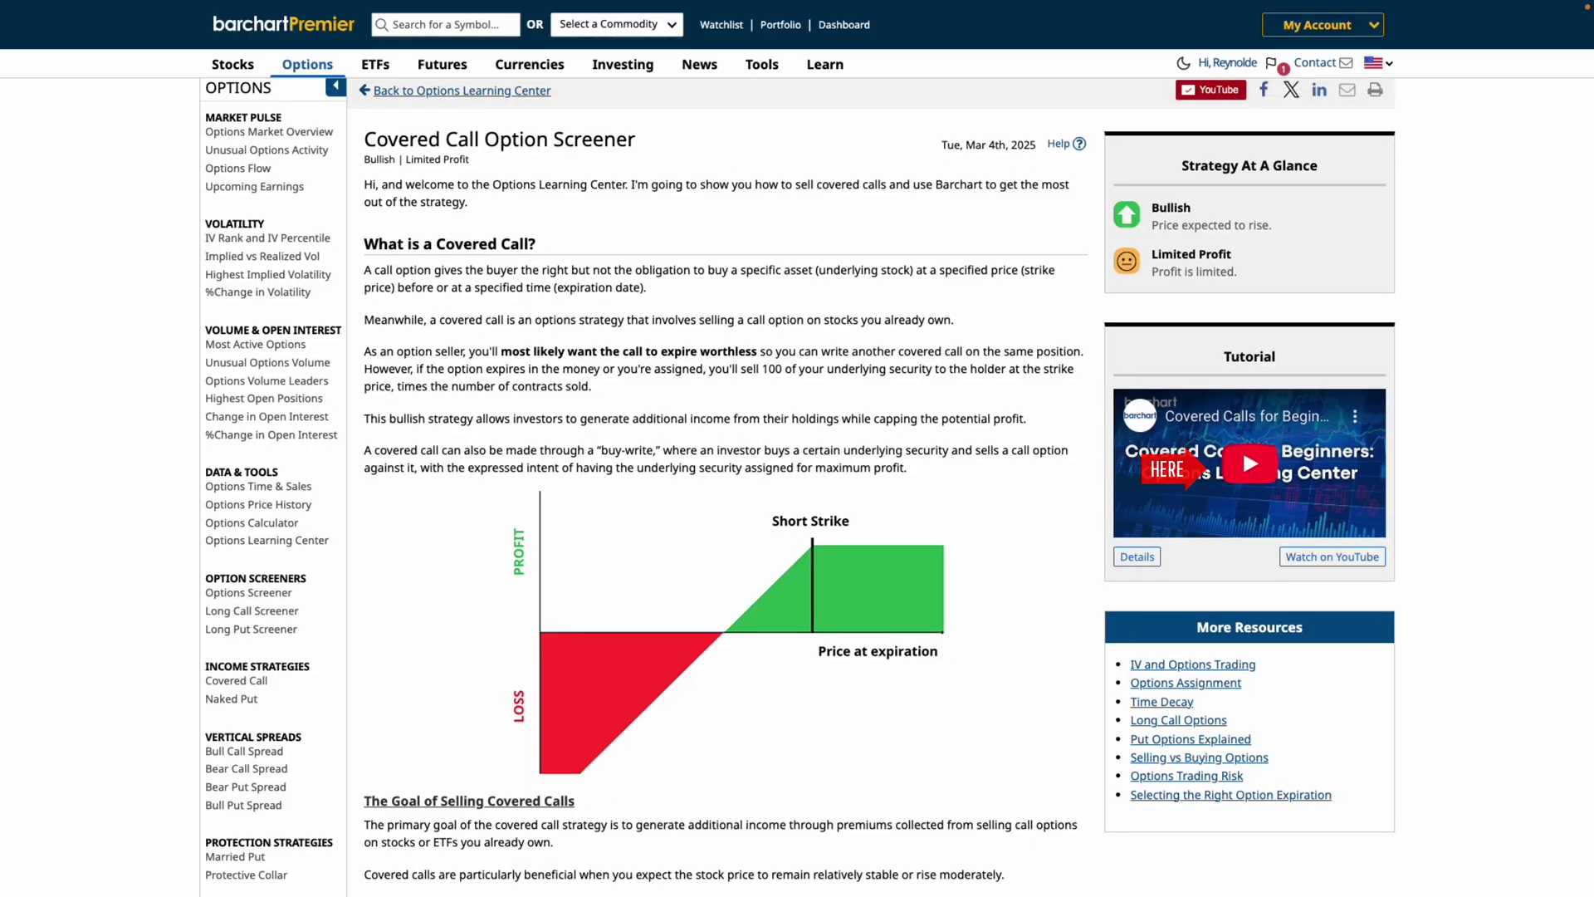
- Play the tutorial video embedded in the covered call guide and pause it
left_click(1243, 458)
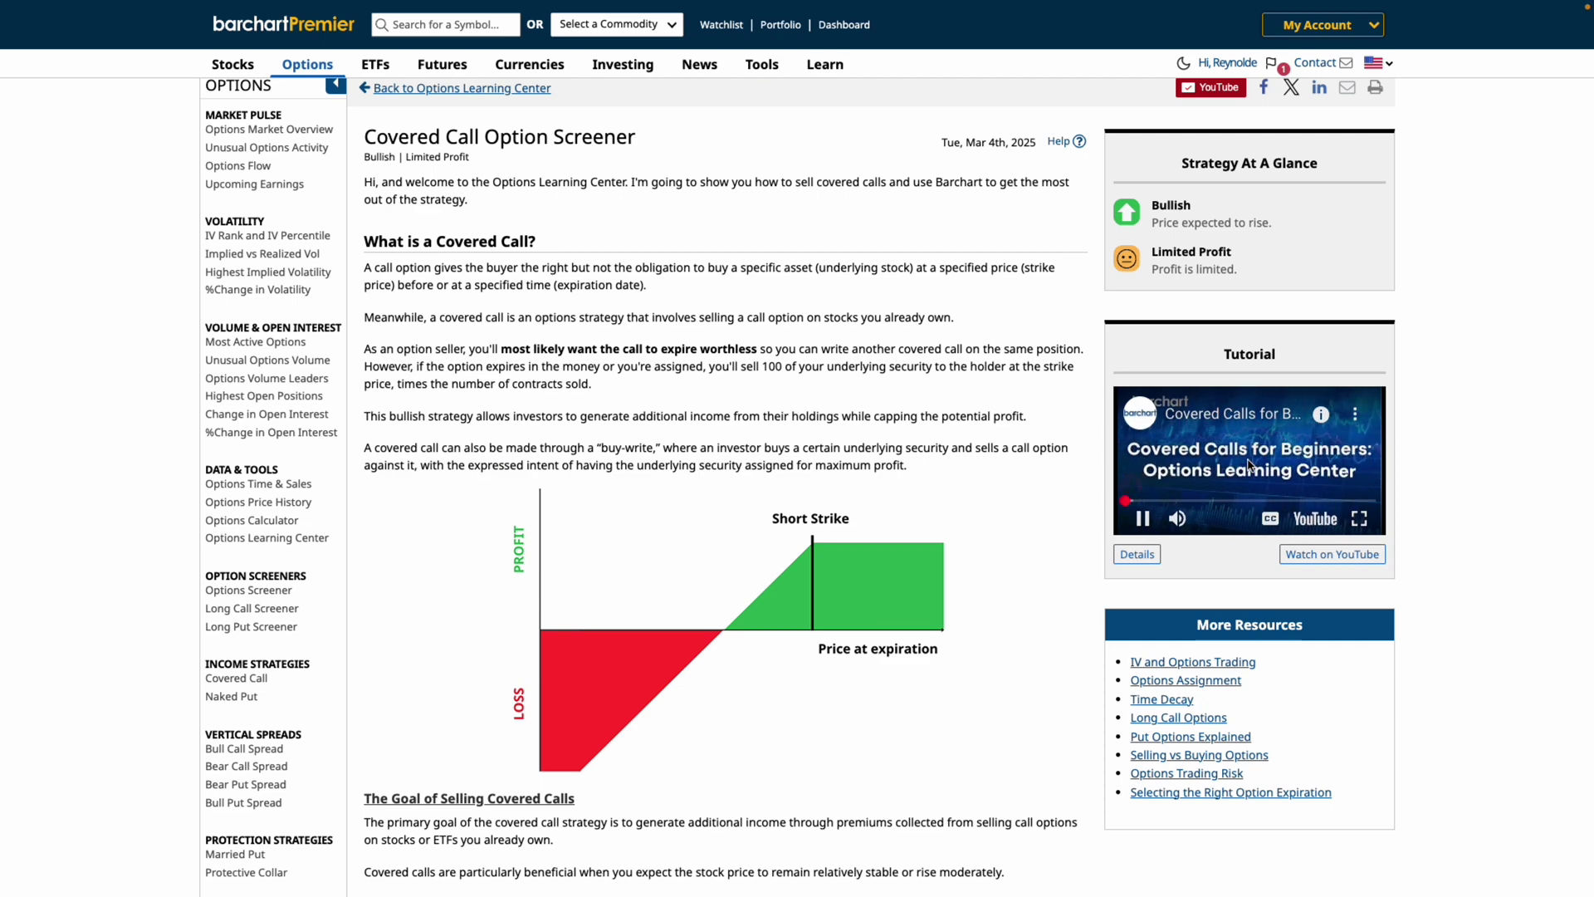
left_click(1249, 465)
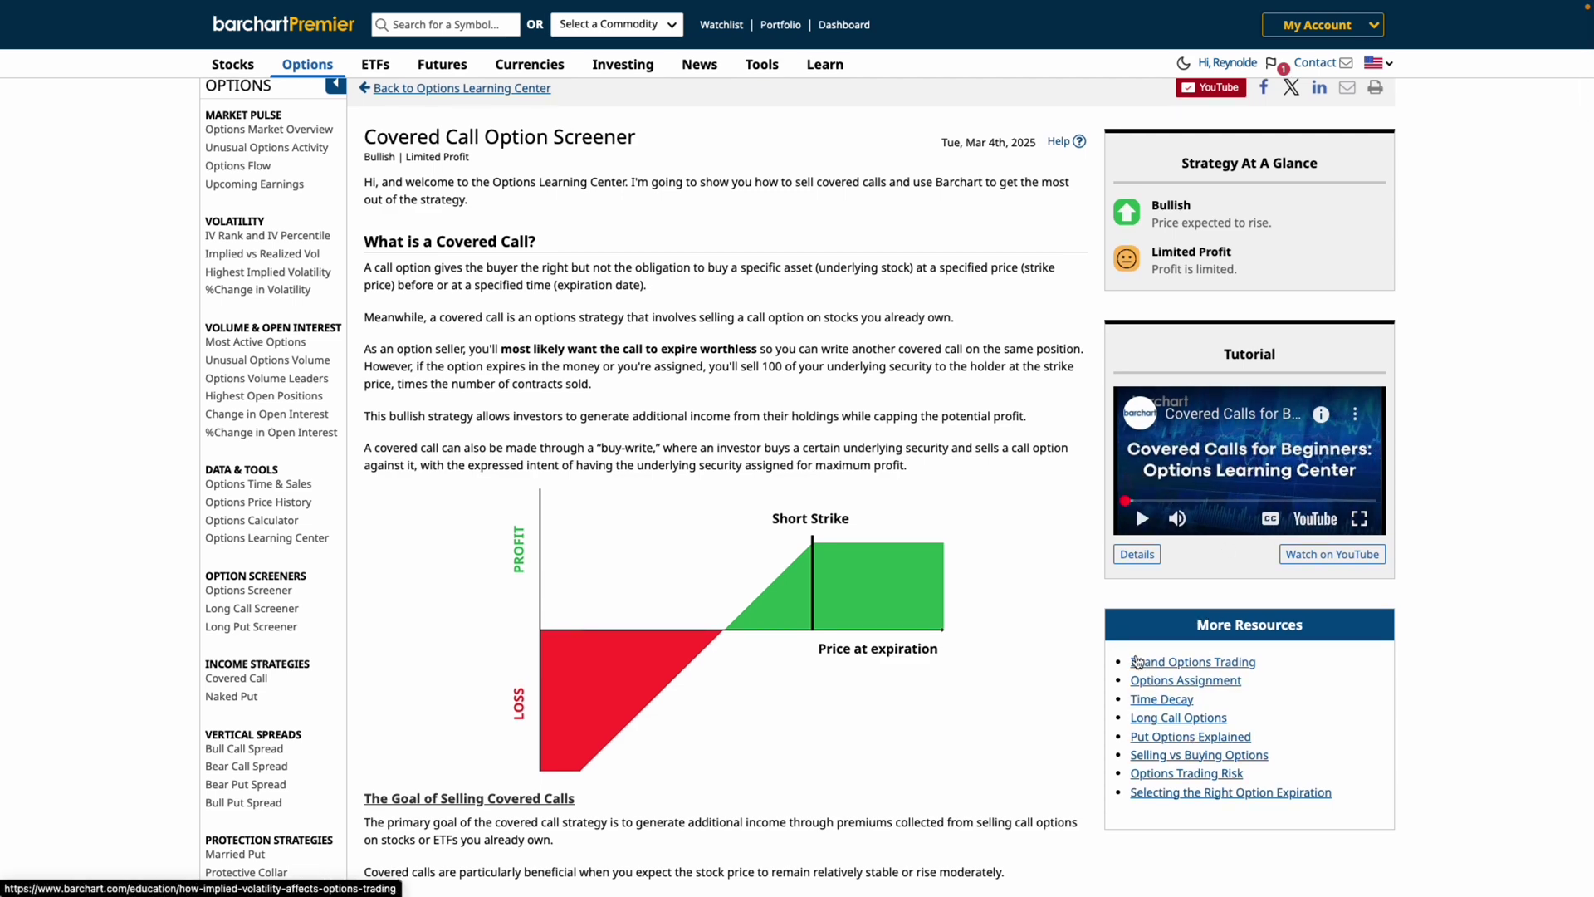
scroll(617, 370, "up", 1)
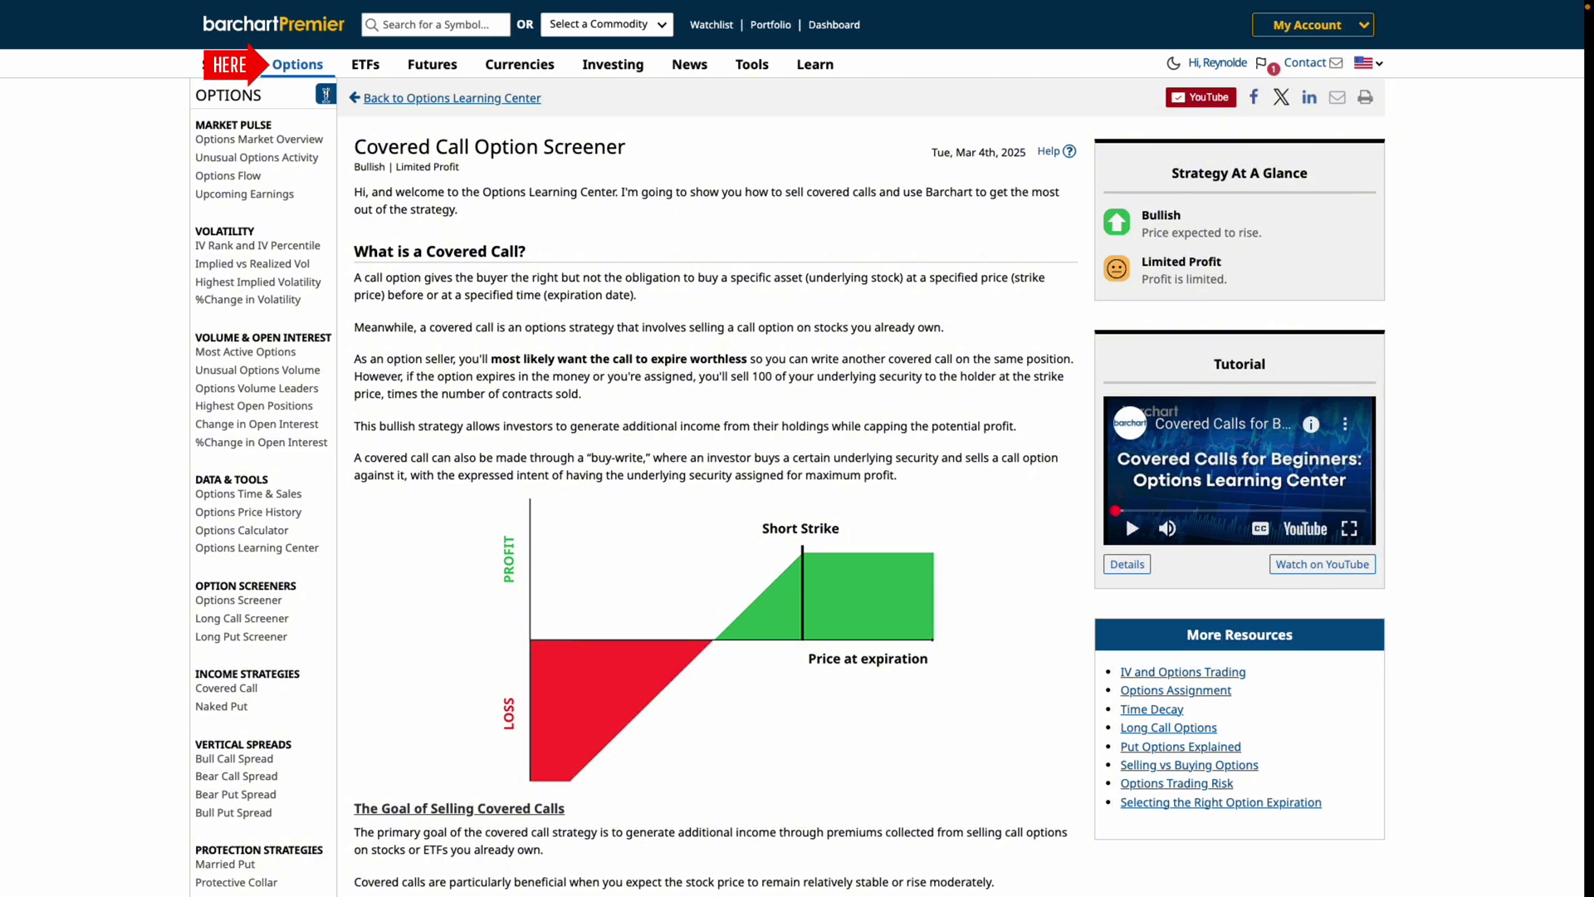
- Open the Unusual Options Activity report for stocks and check the explanation of its Vol/OI column
mouse_move(330, 75)
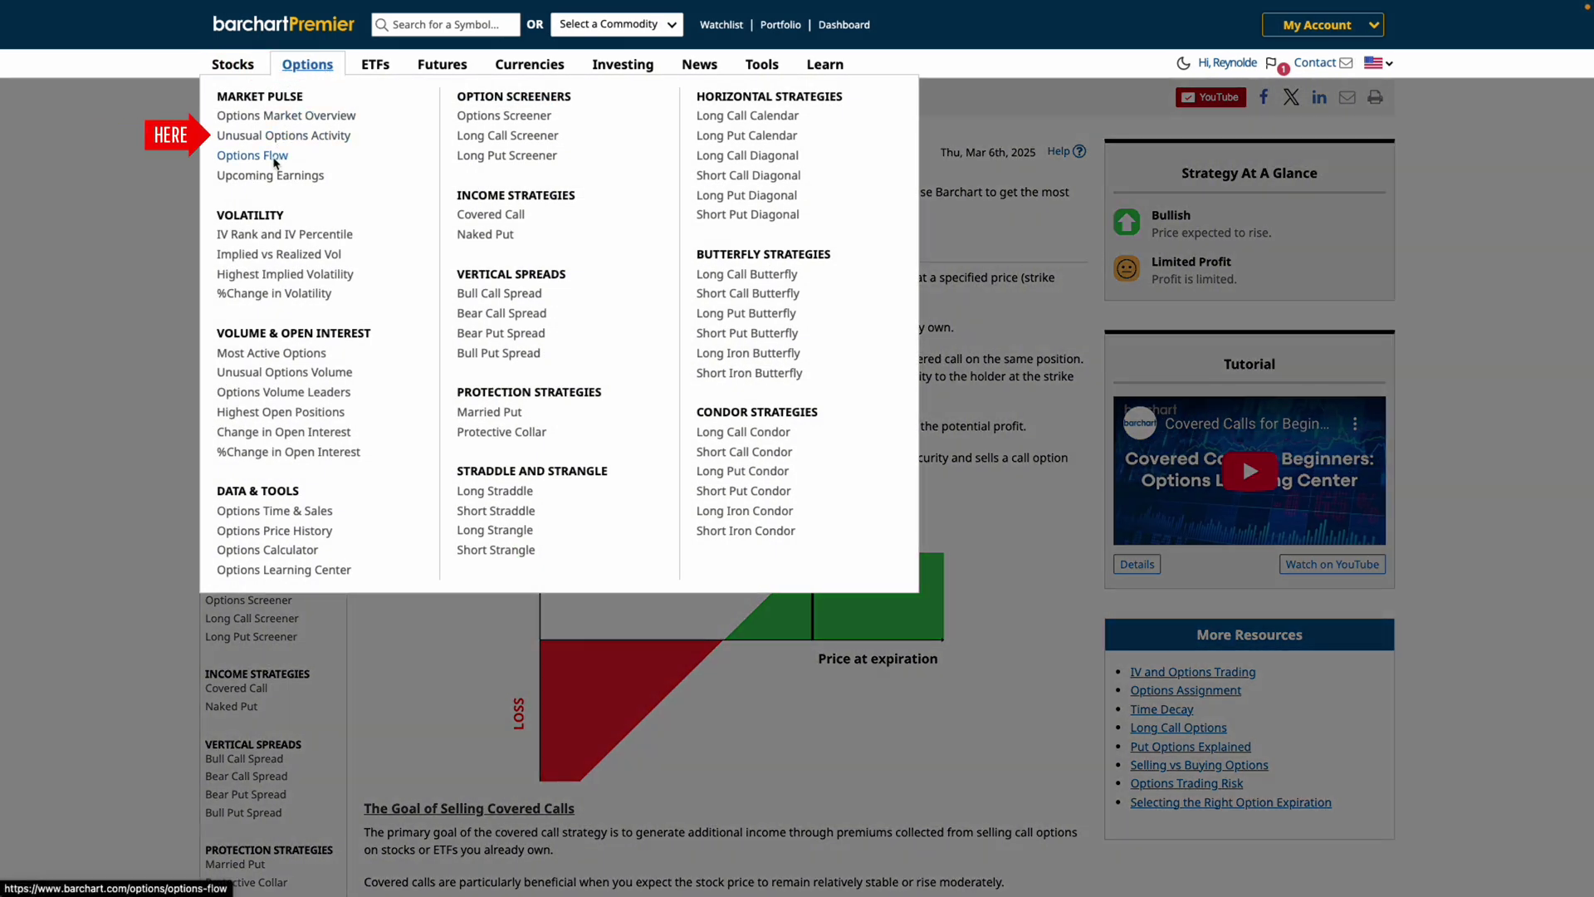
left_click(283, 136)
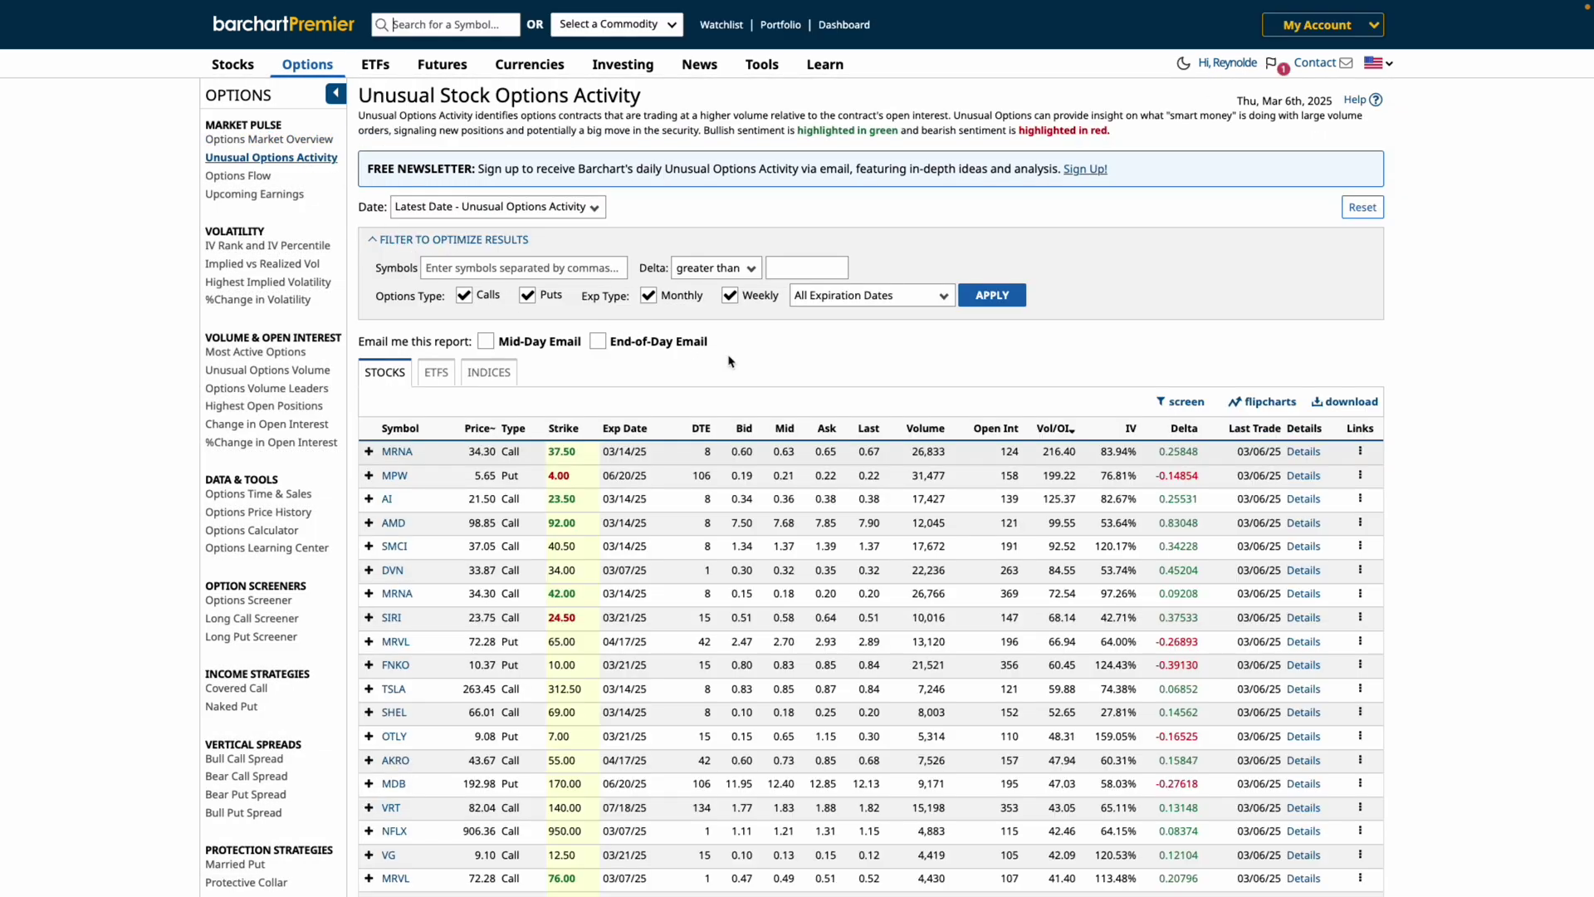
scroll(794, 407, "down", 1)
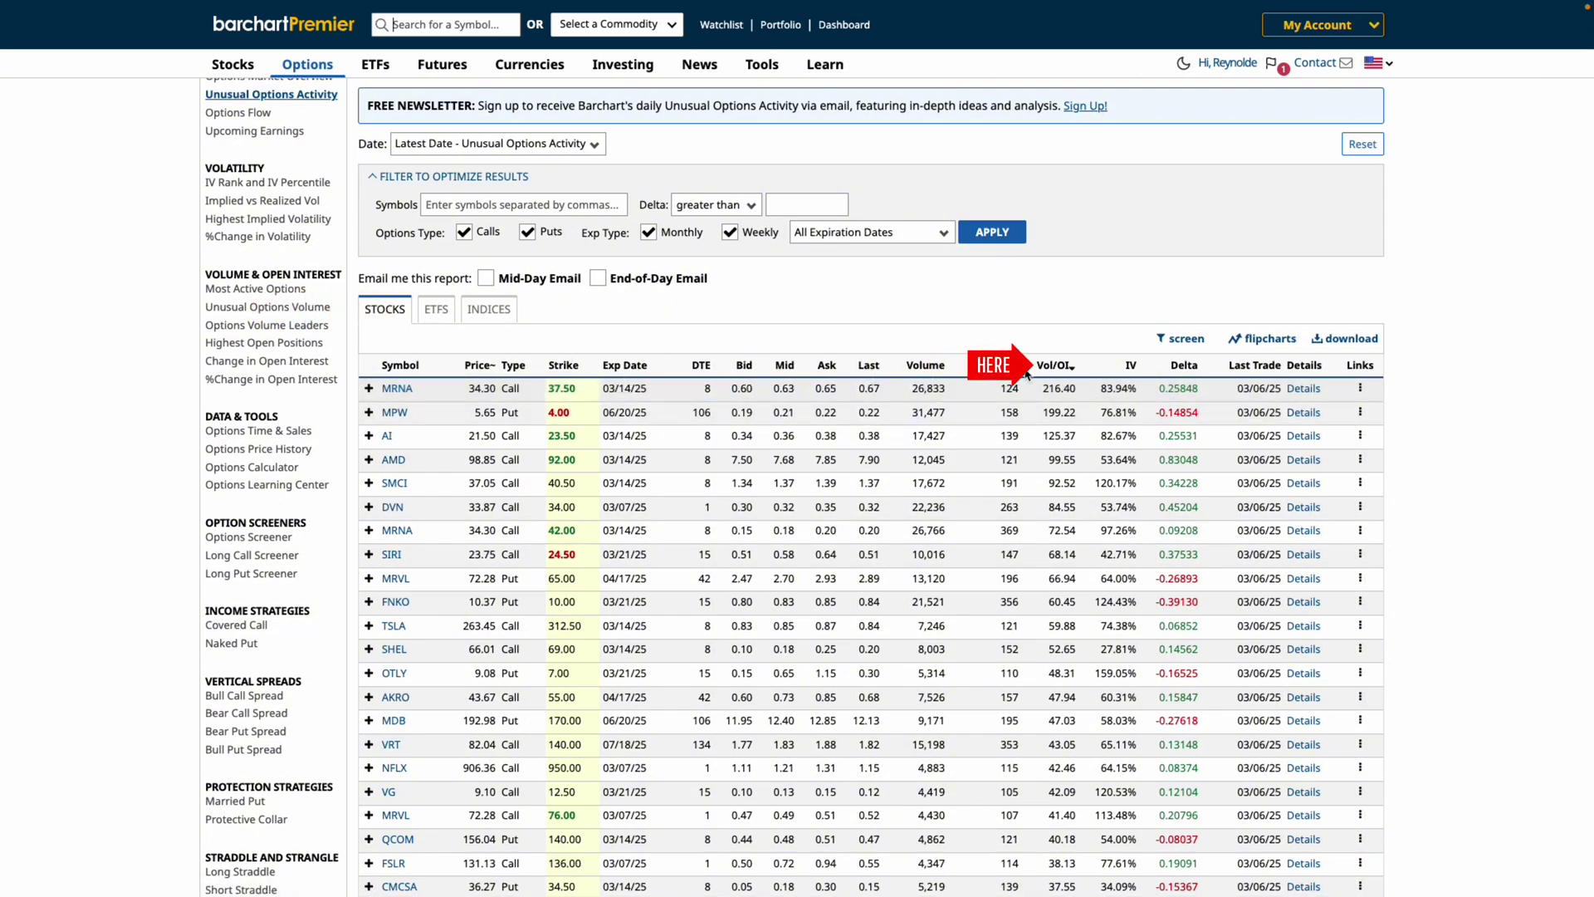
mouse_move(1053, 368)
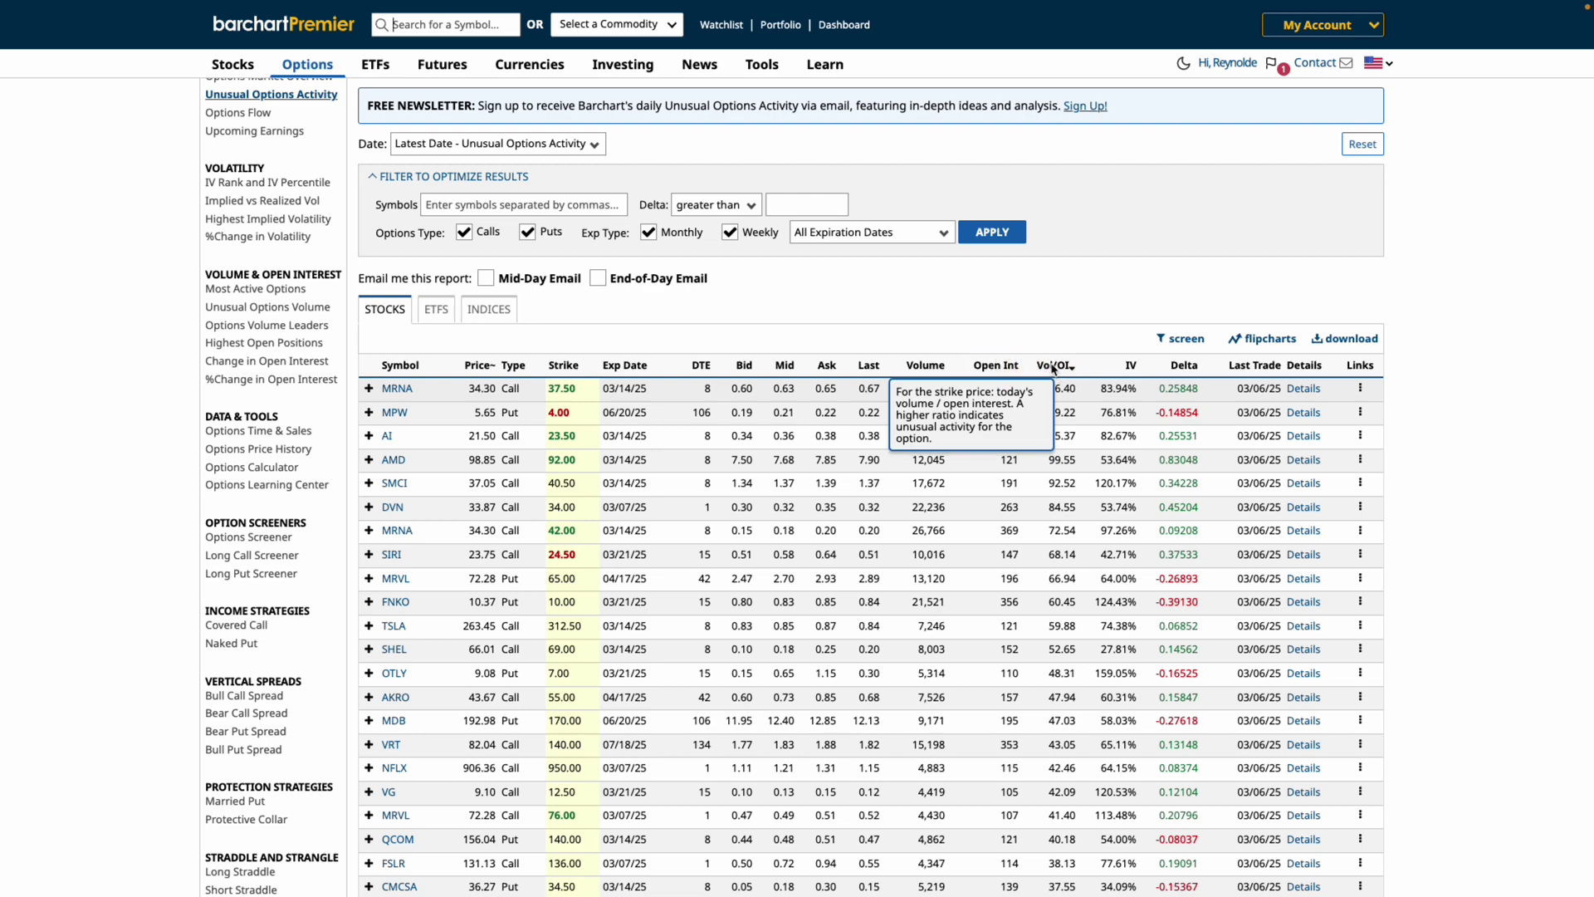
scroll(1053, 367, "up", 1)
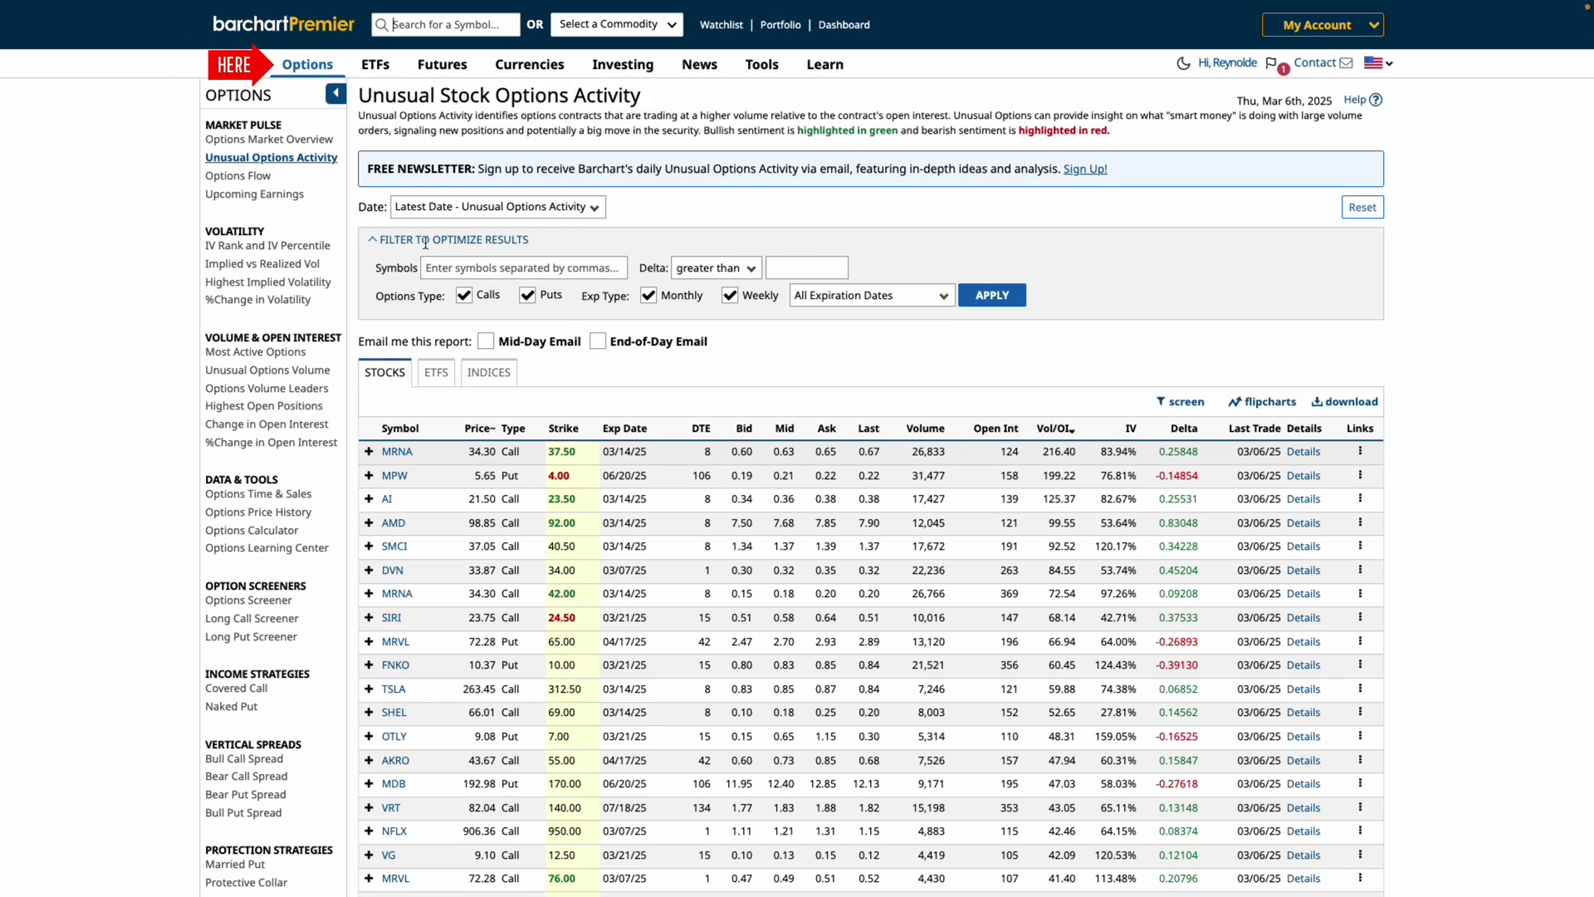
- Open the IV Rank and IV Percentile report, examine the stock IV Rank column, and switch the report to ETFs
mouse_move(308, 67)
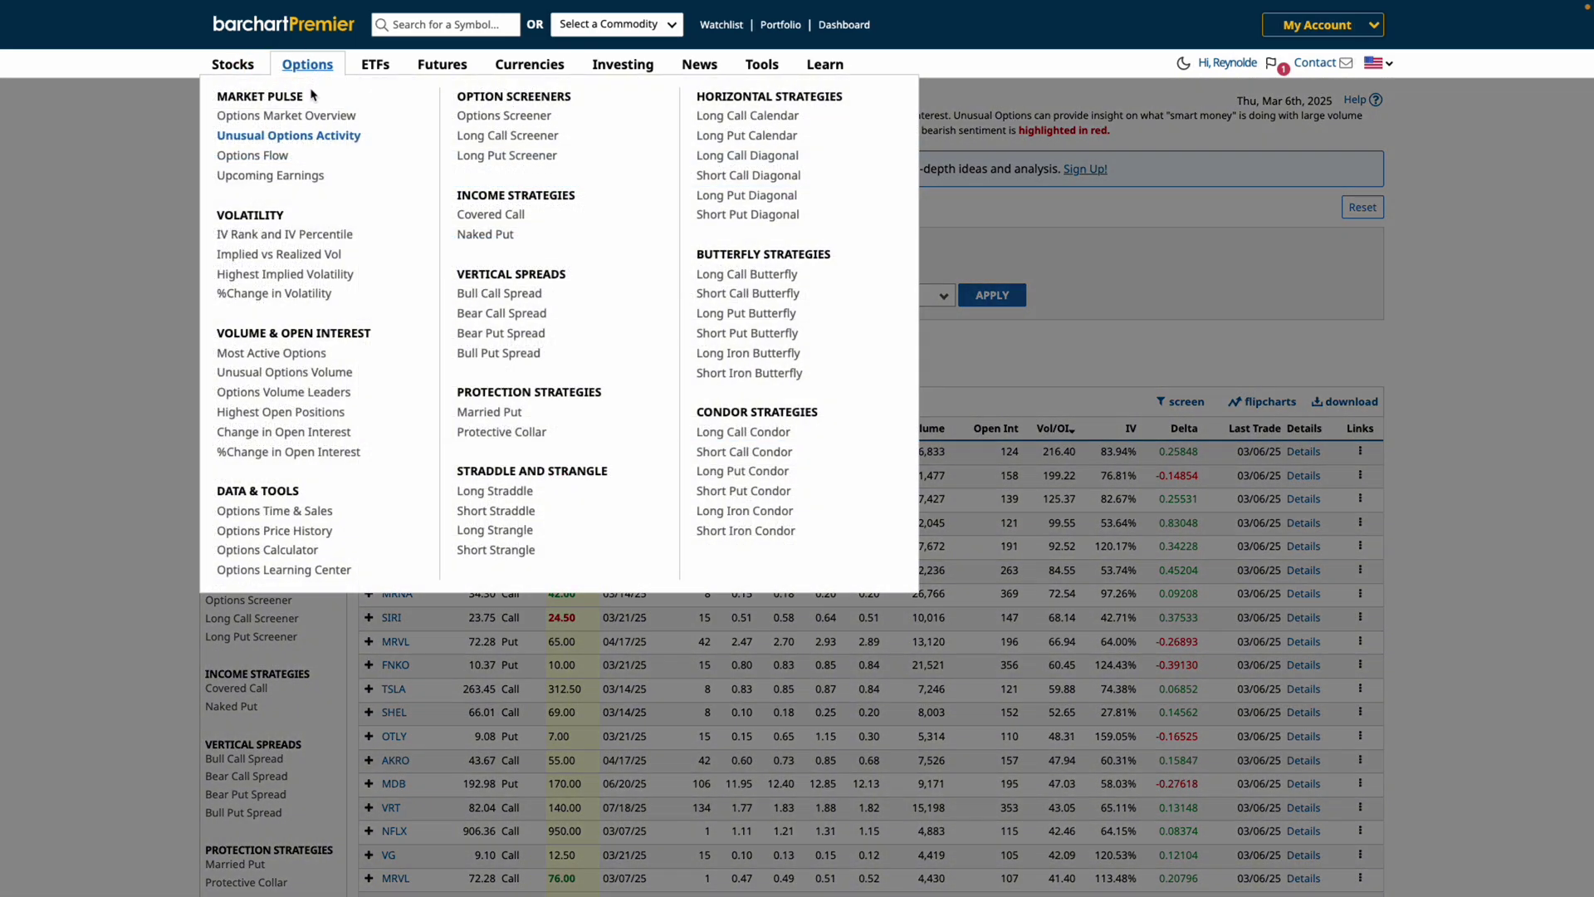
left_click(298, 240)
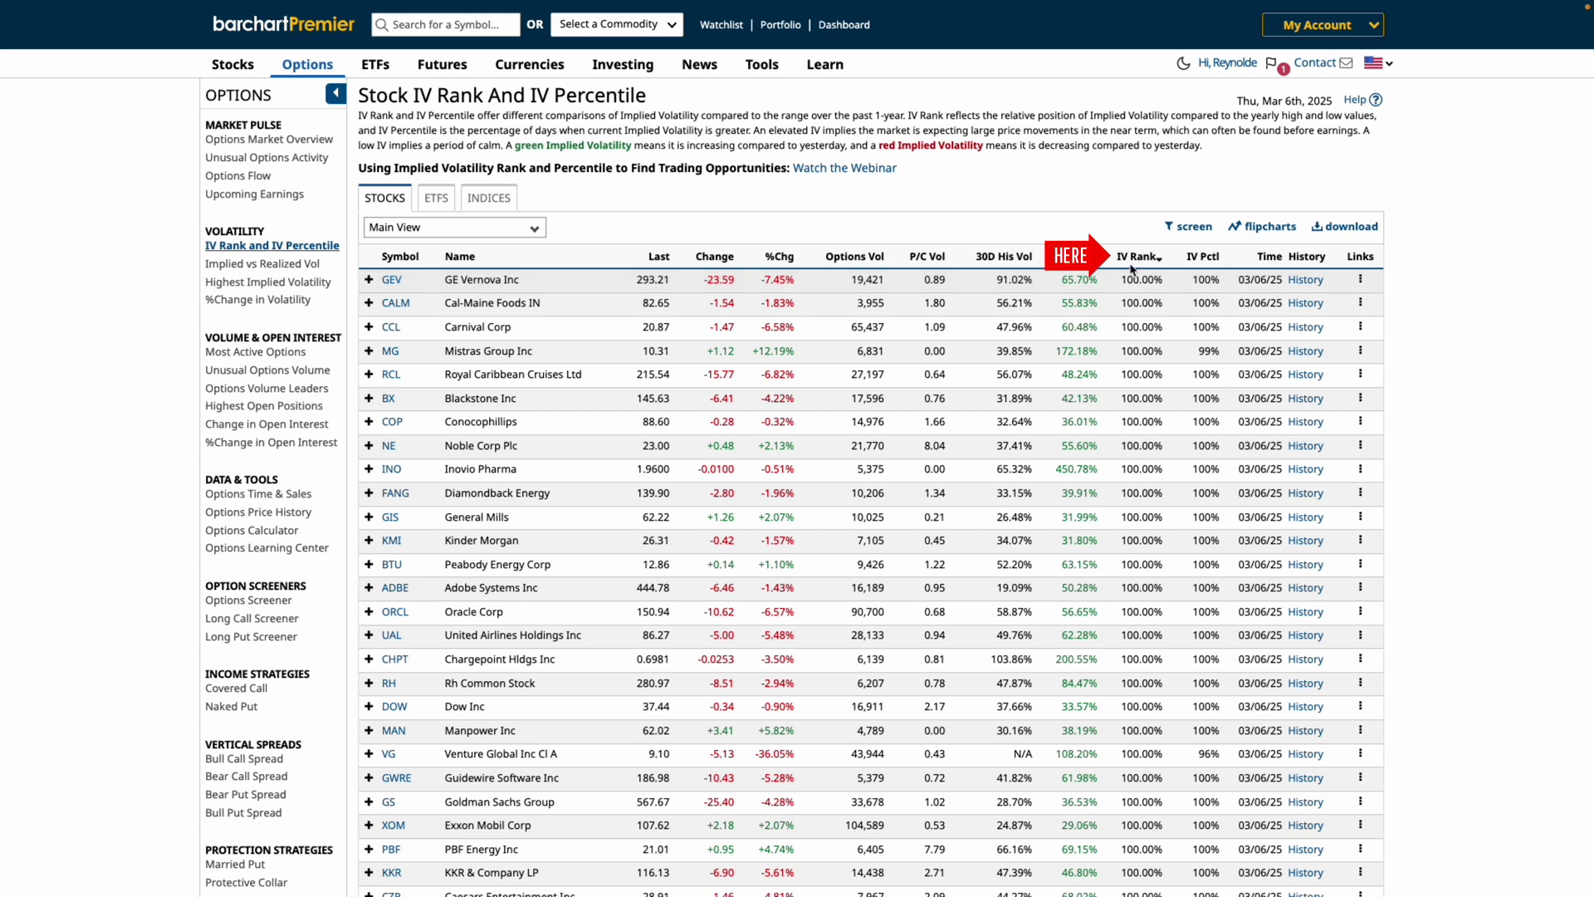
mouse_move(1121, 264)
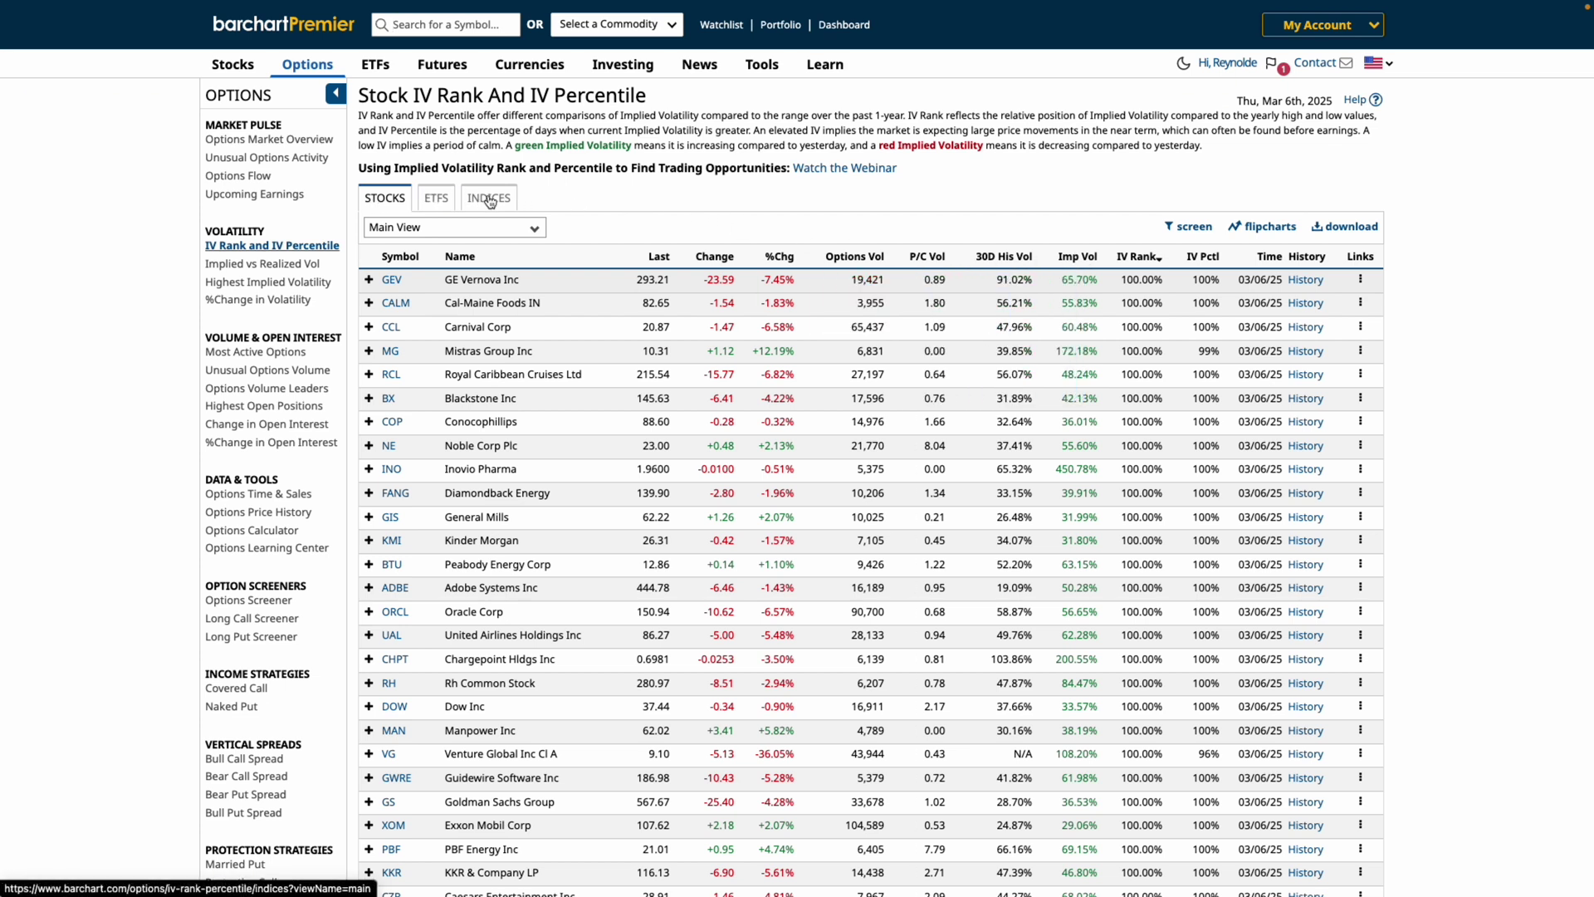
left_click(437, 201)
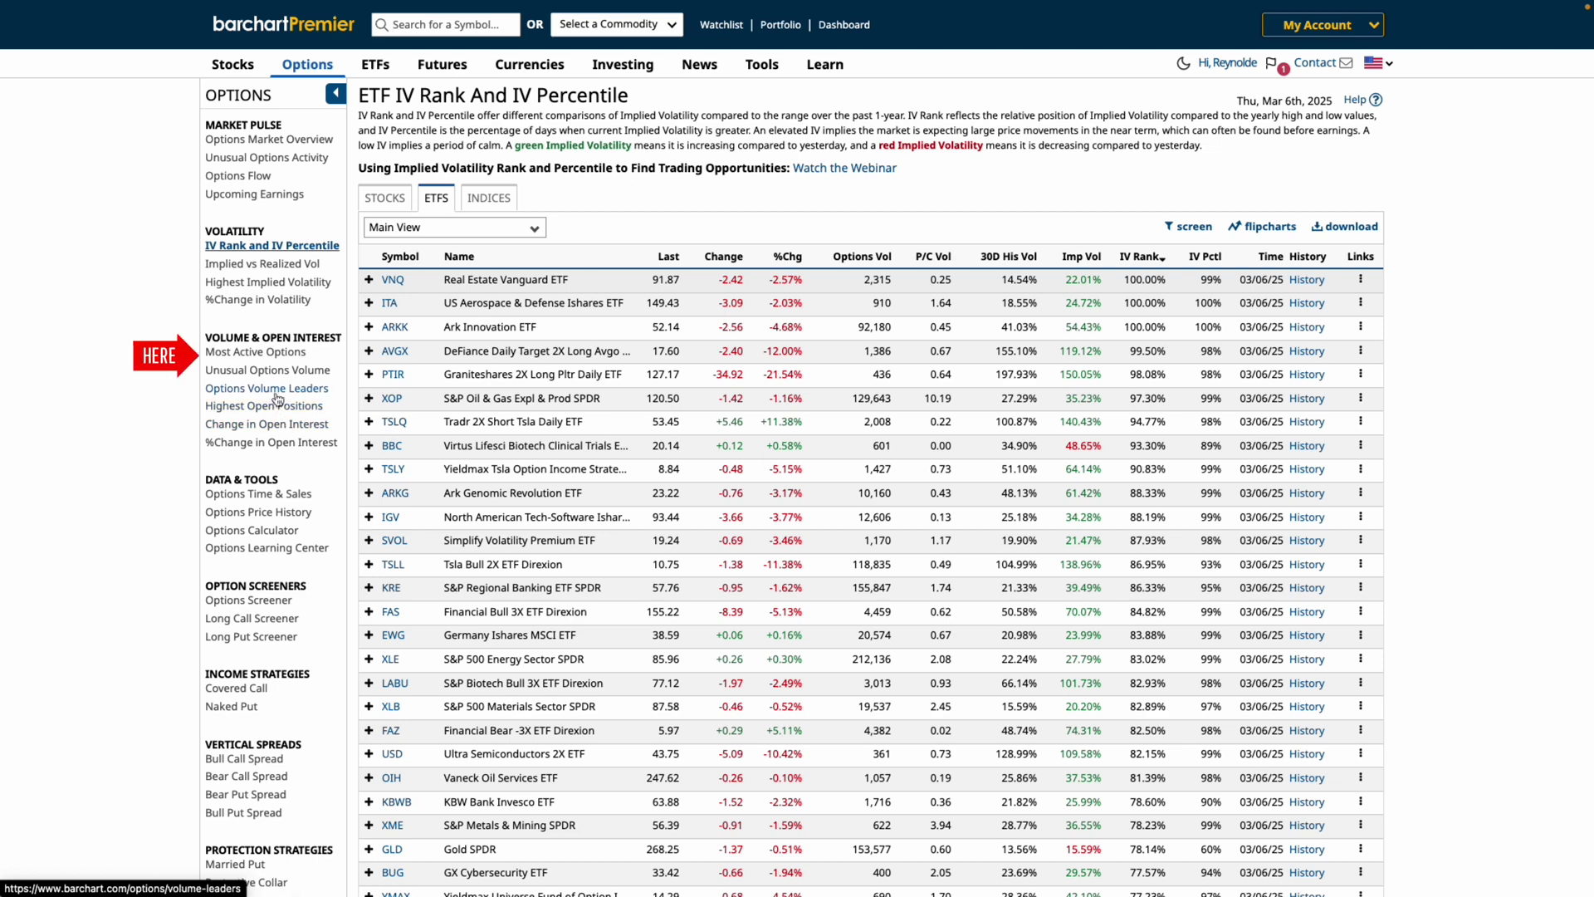
- Open the Most Active Options report and show its ranking for ETFs
left_click(269, 352)
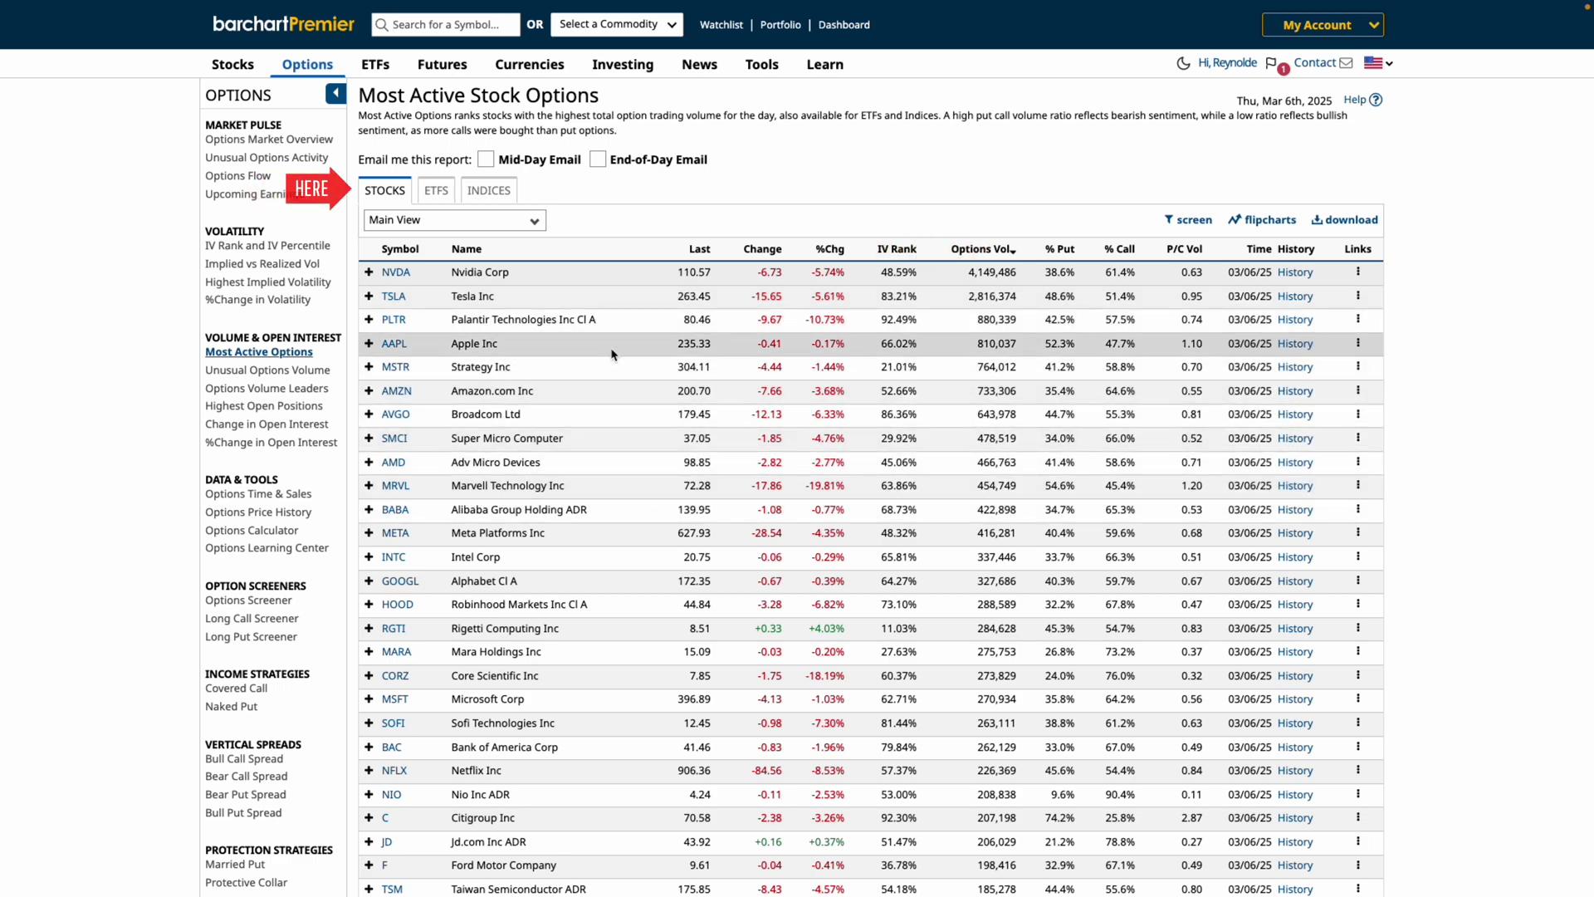
left_click(445, 195)
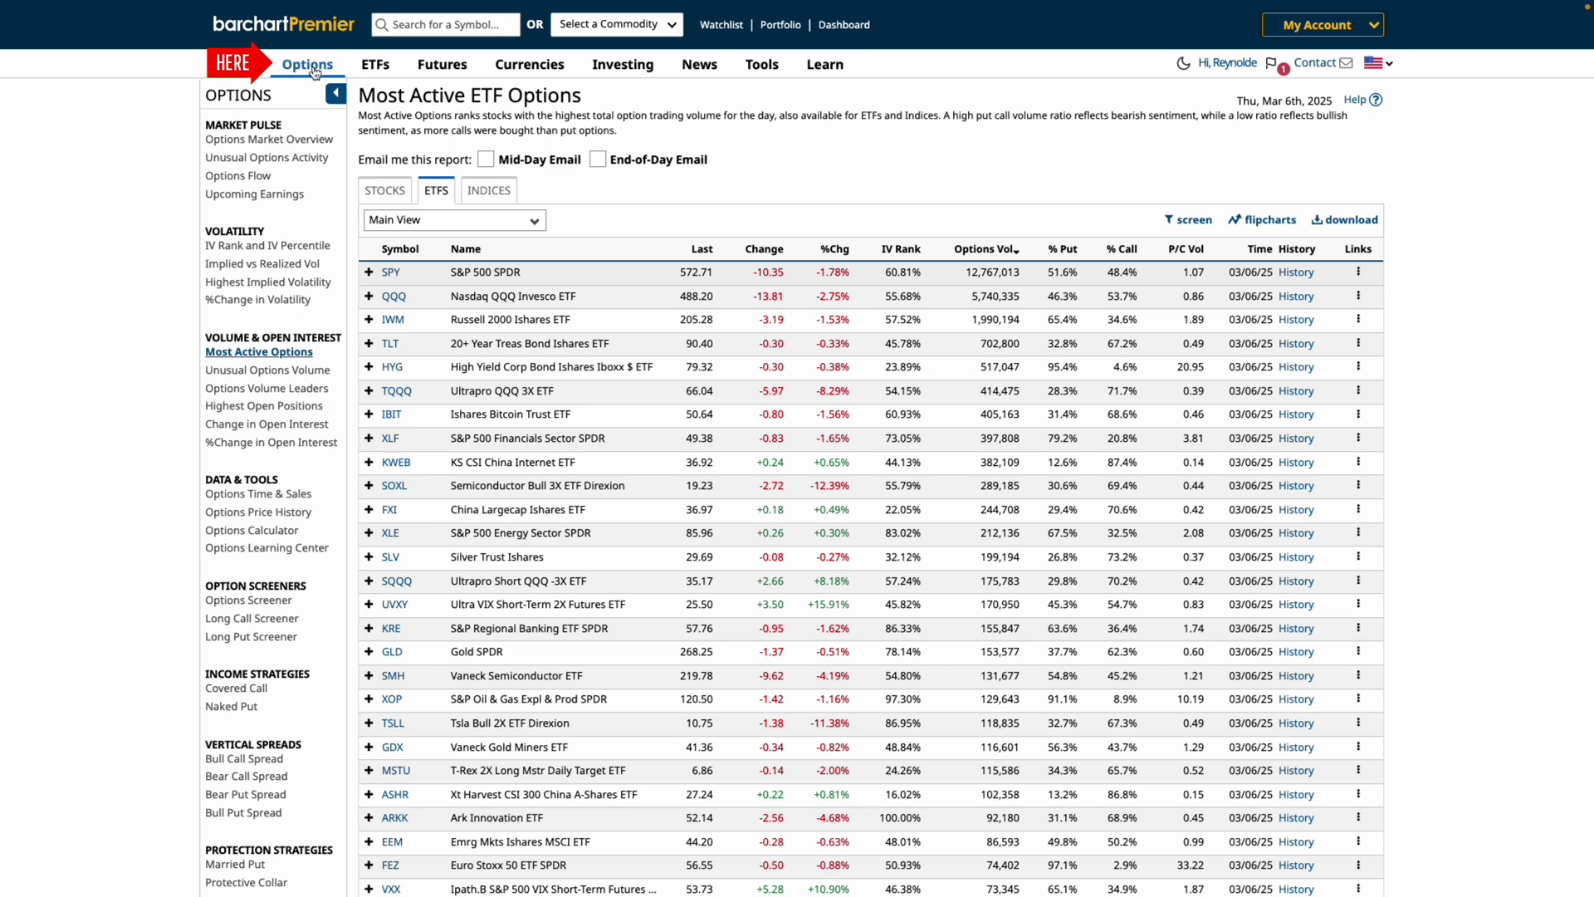
- Open the Bull Call Spread option screener from the vertical spread strategies
mouse_move(311, 68)
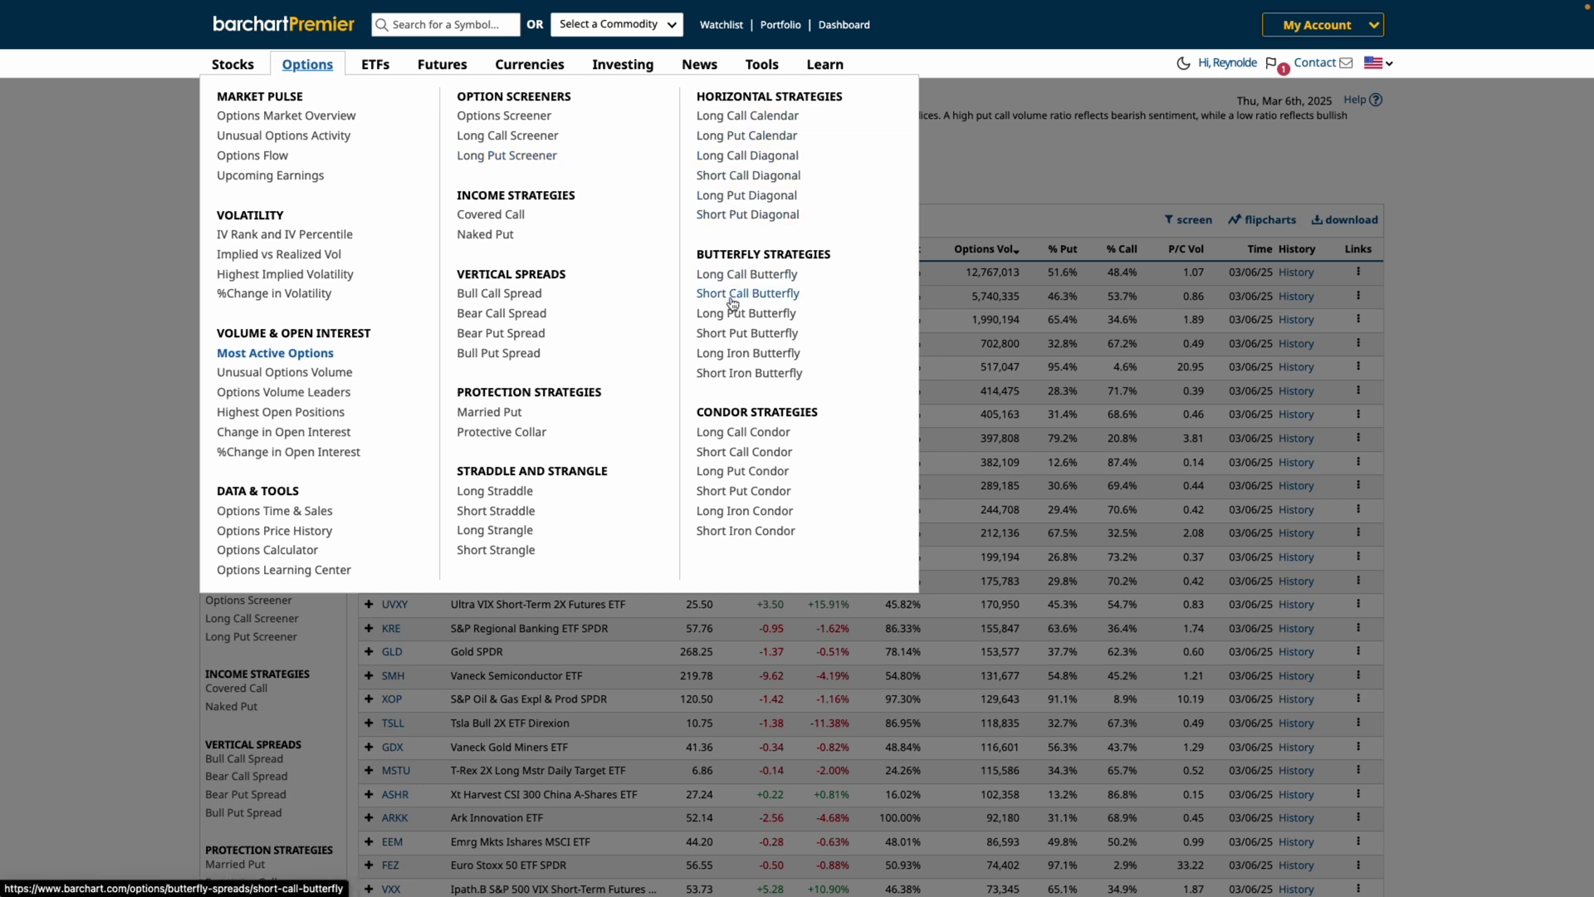
left_click(524, 297)
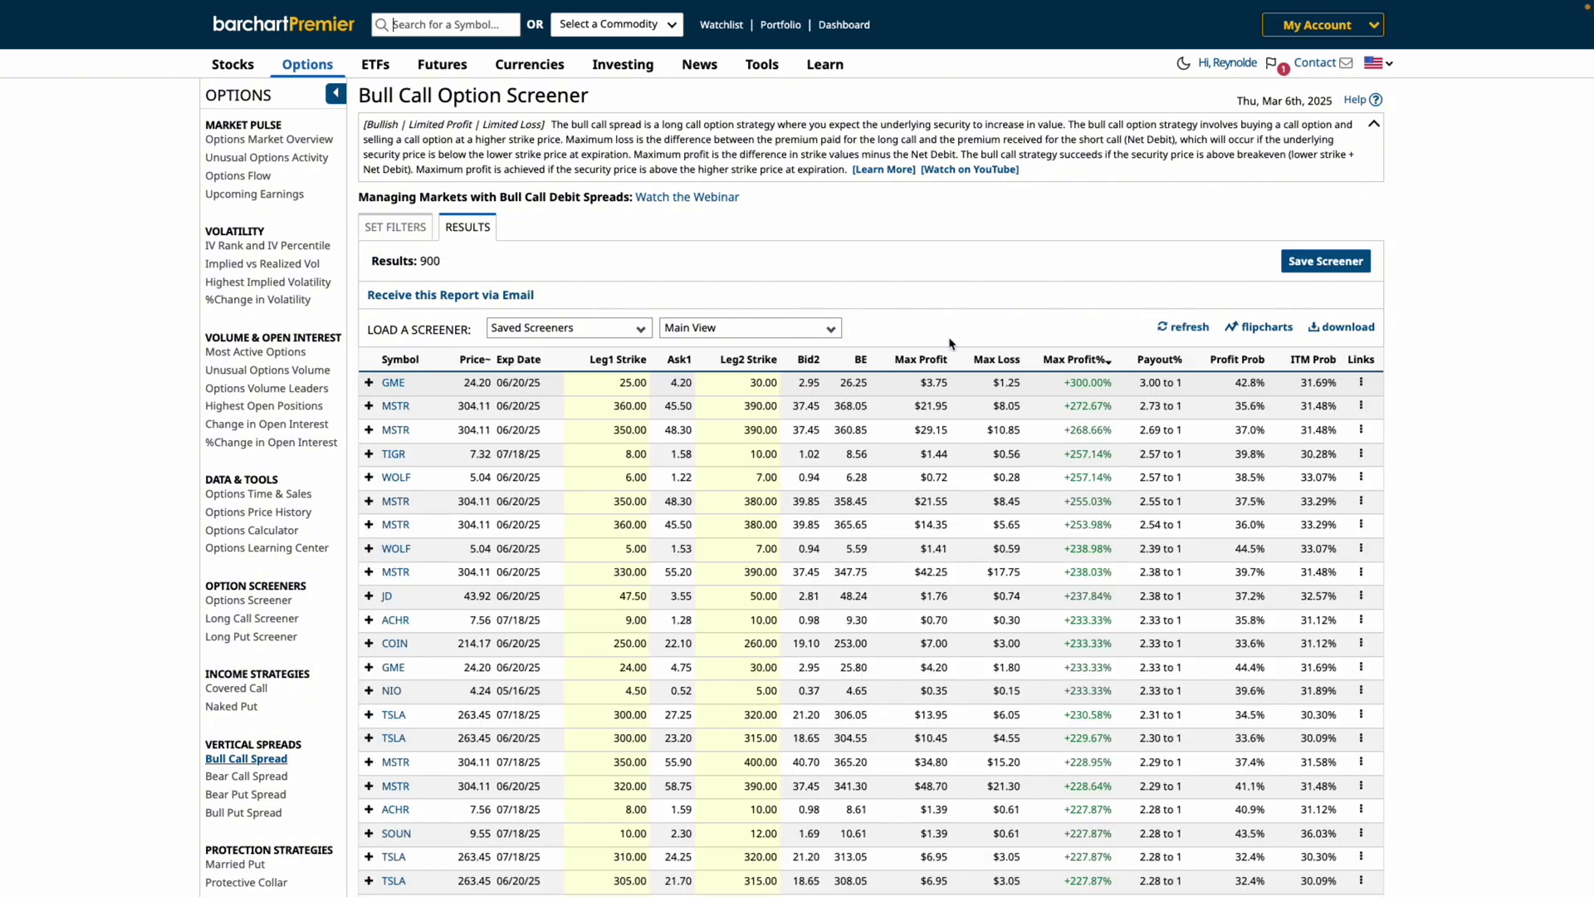
- Review the profit and break-even columns of the Bull Call screener and read the strategy's Learn More guide
scroll(963, 353, "down", 1)
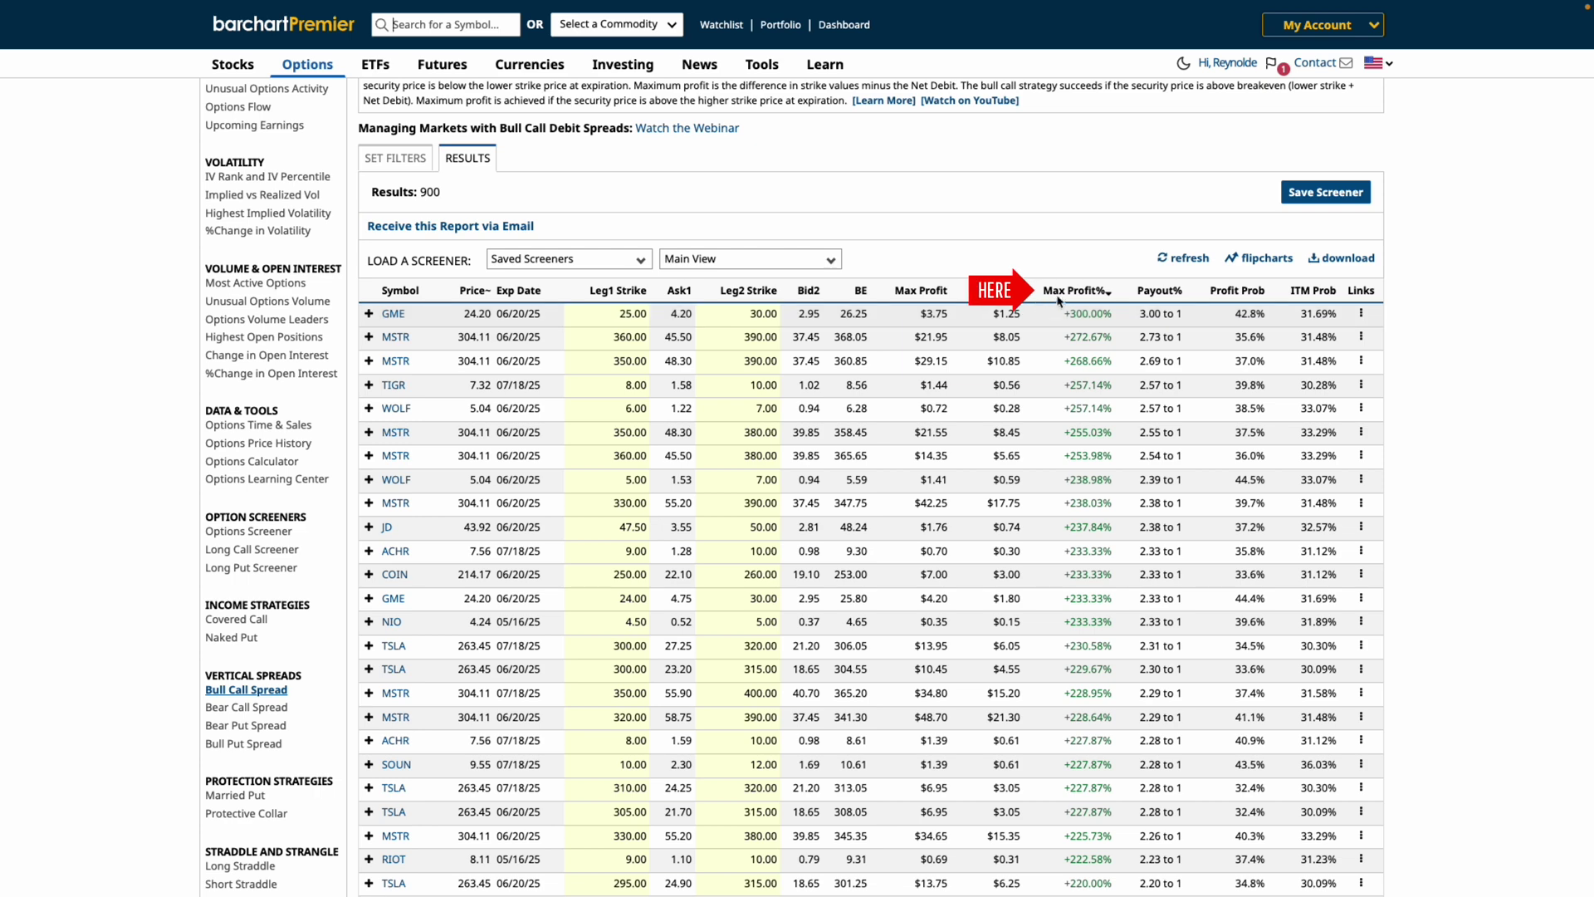
mouse_move(1079, 291)
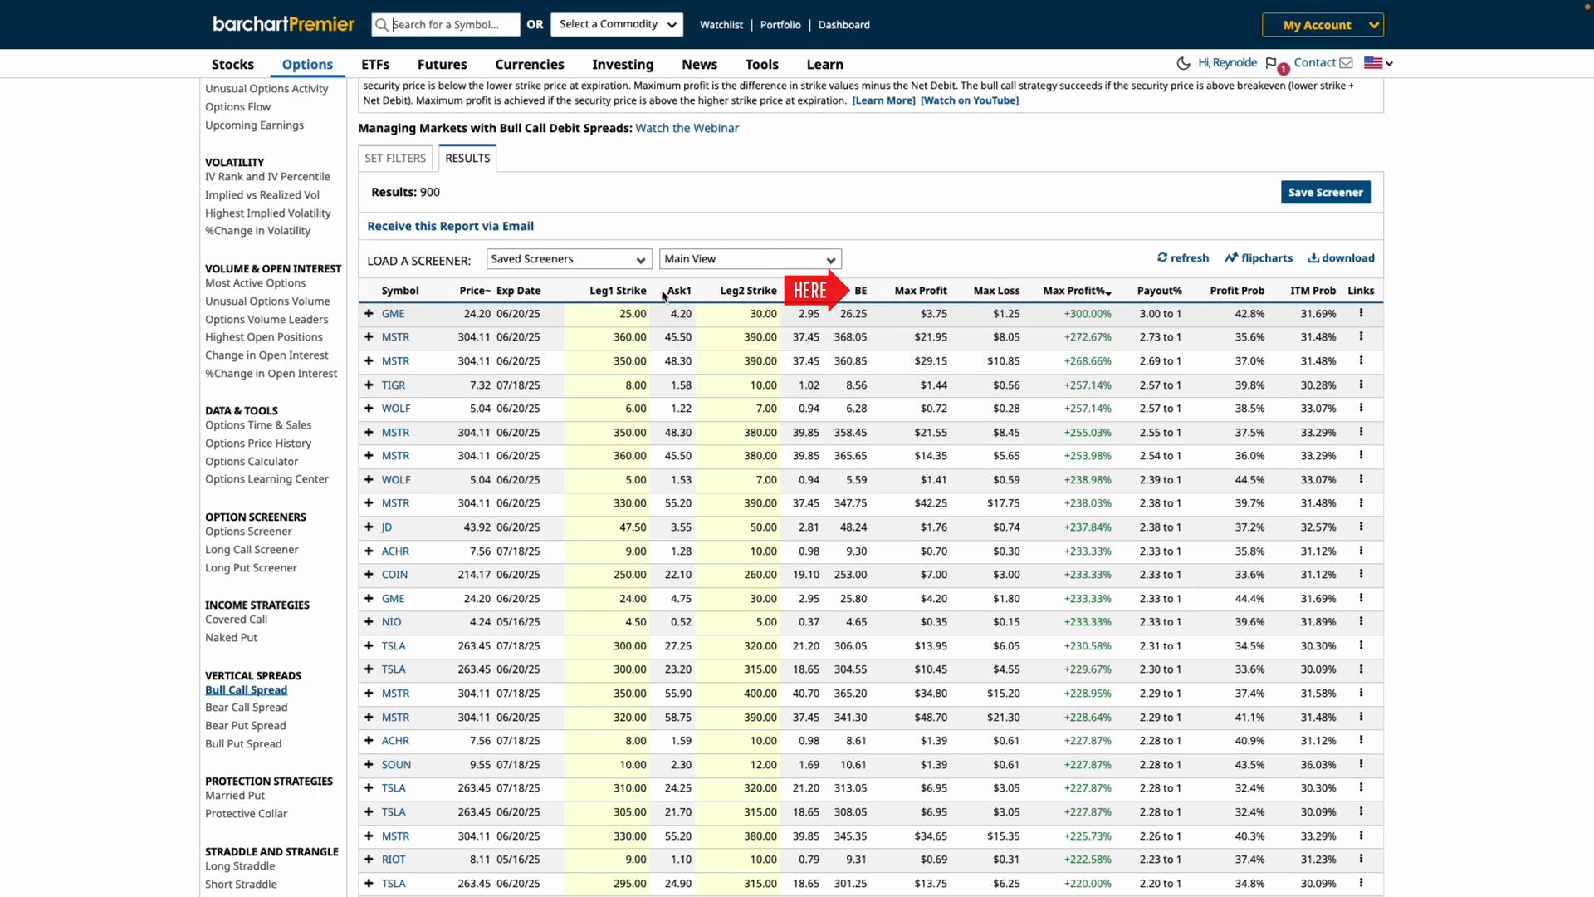
scroll(720, 279, "up", 1)
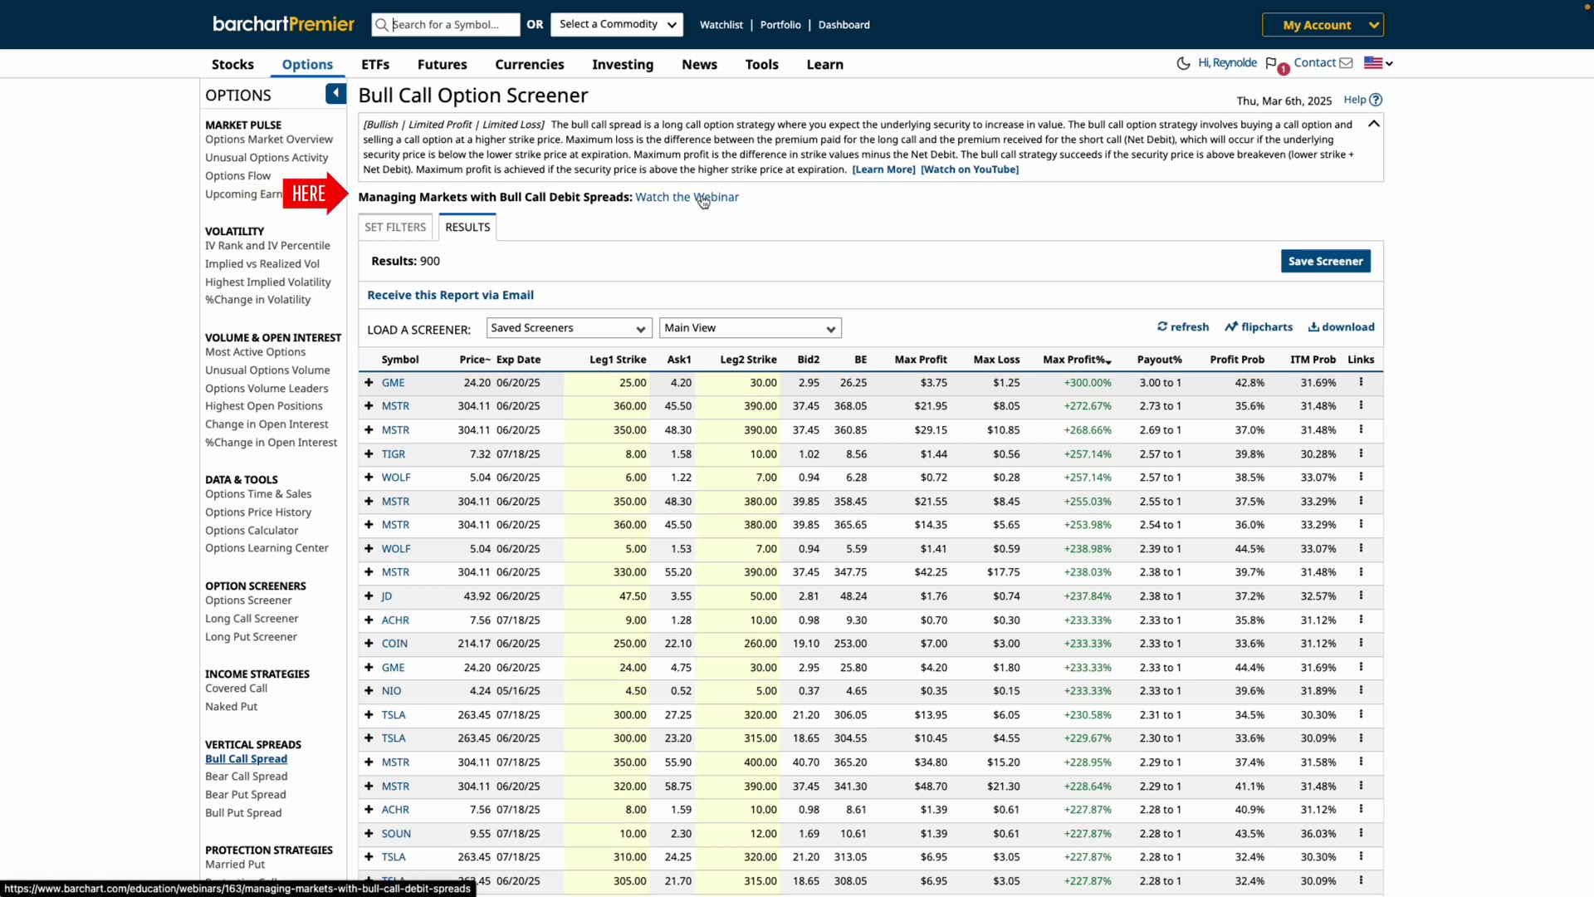
left_click(884, 170)
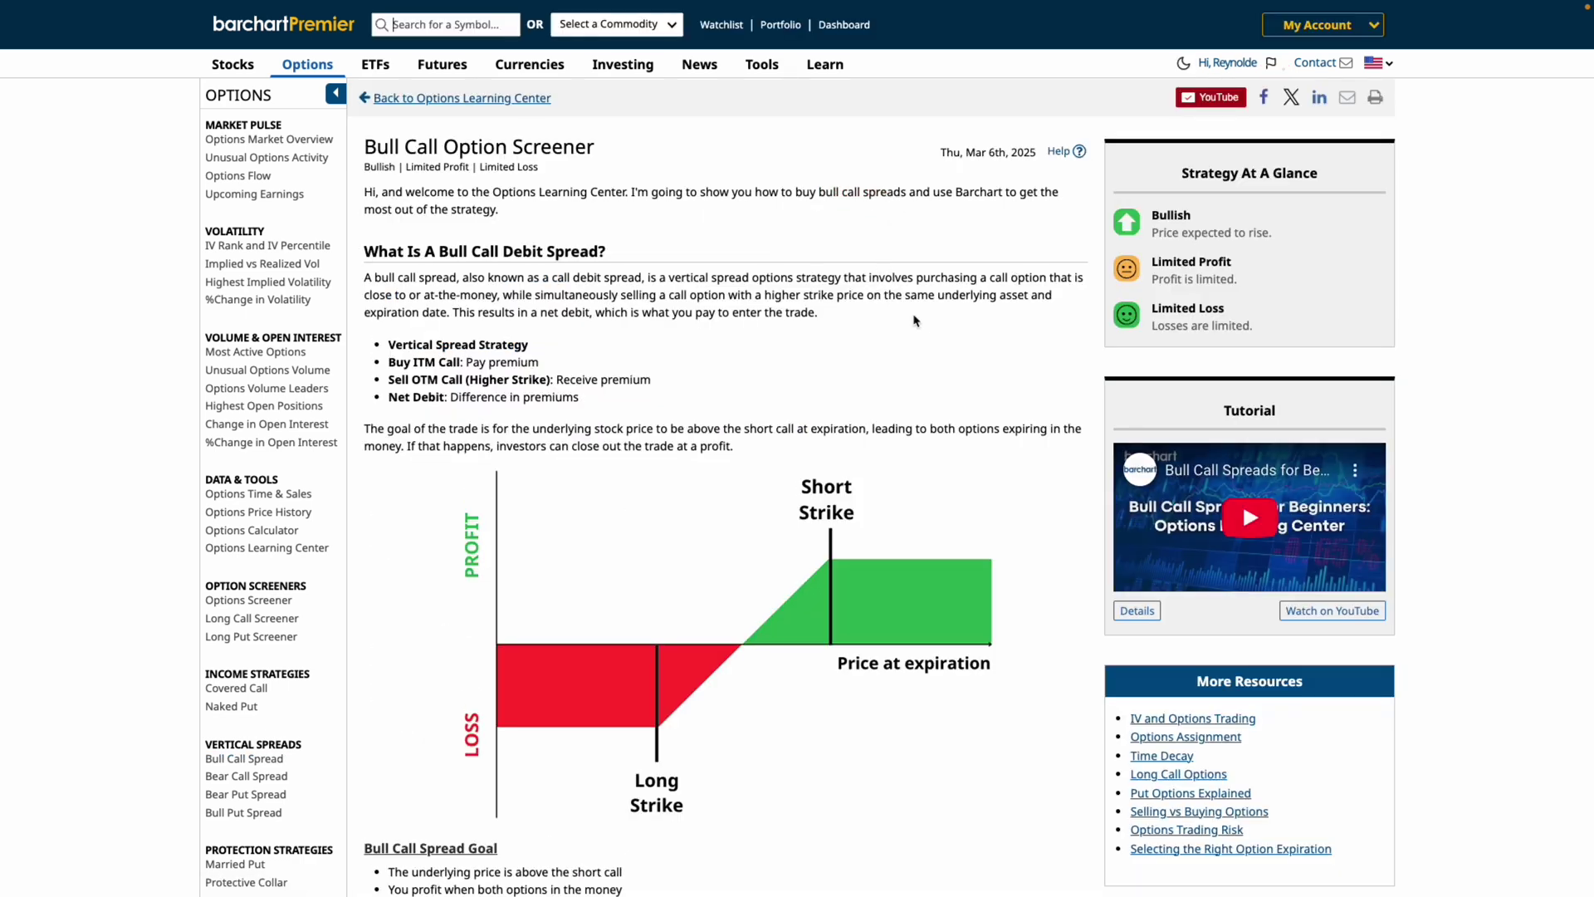
scroll(913, 321, "down", 2)
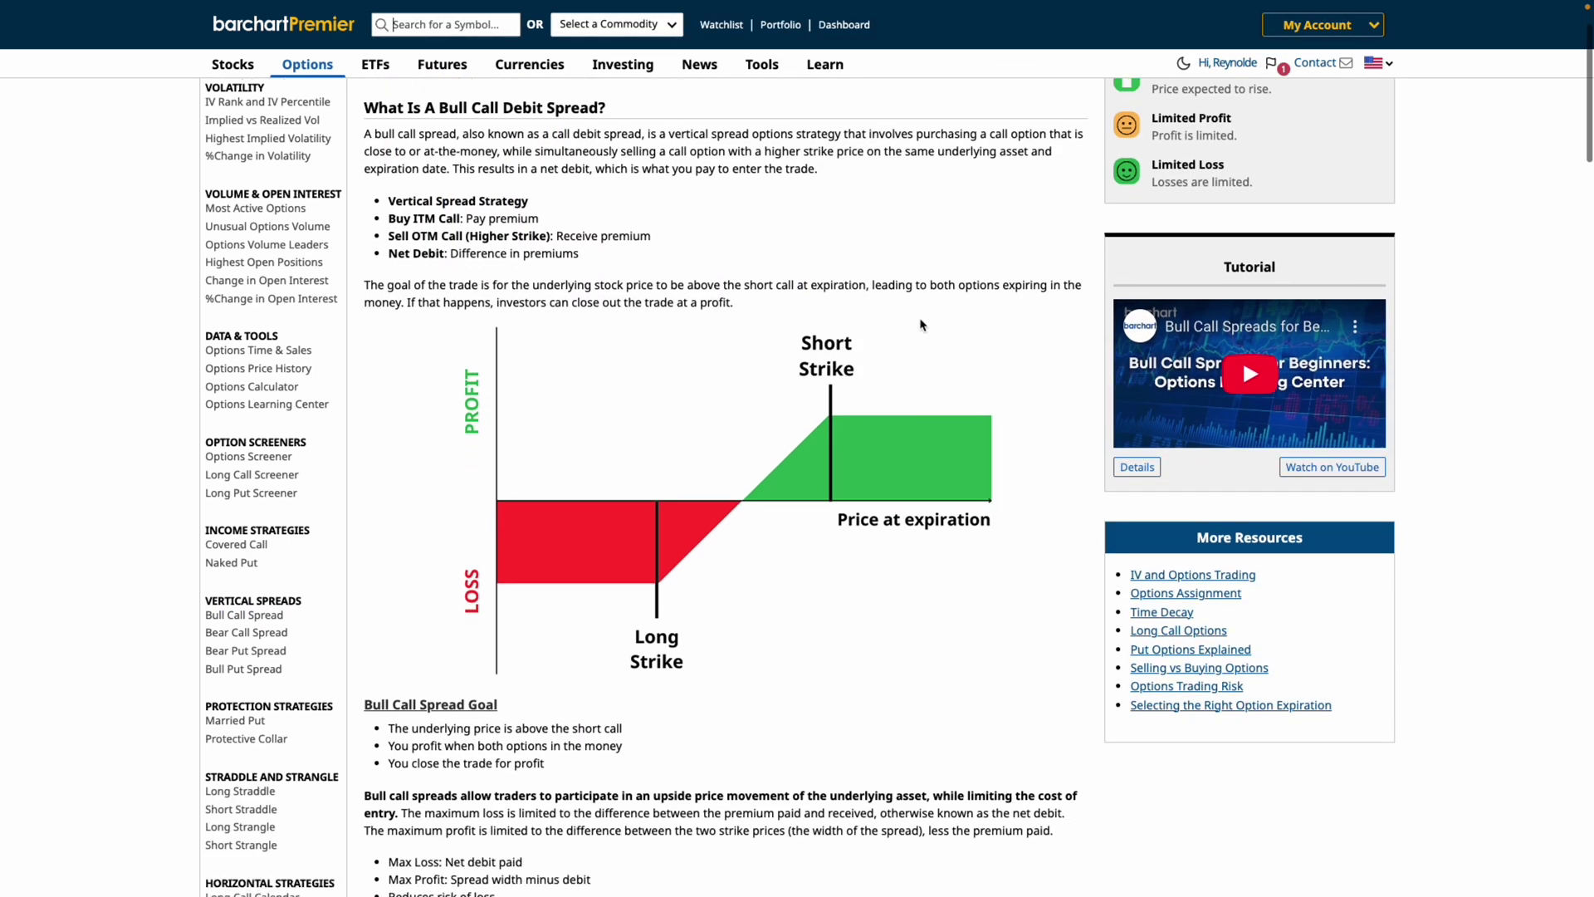
scroll(920, 324, "up", 1)
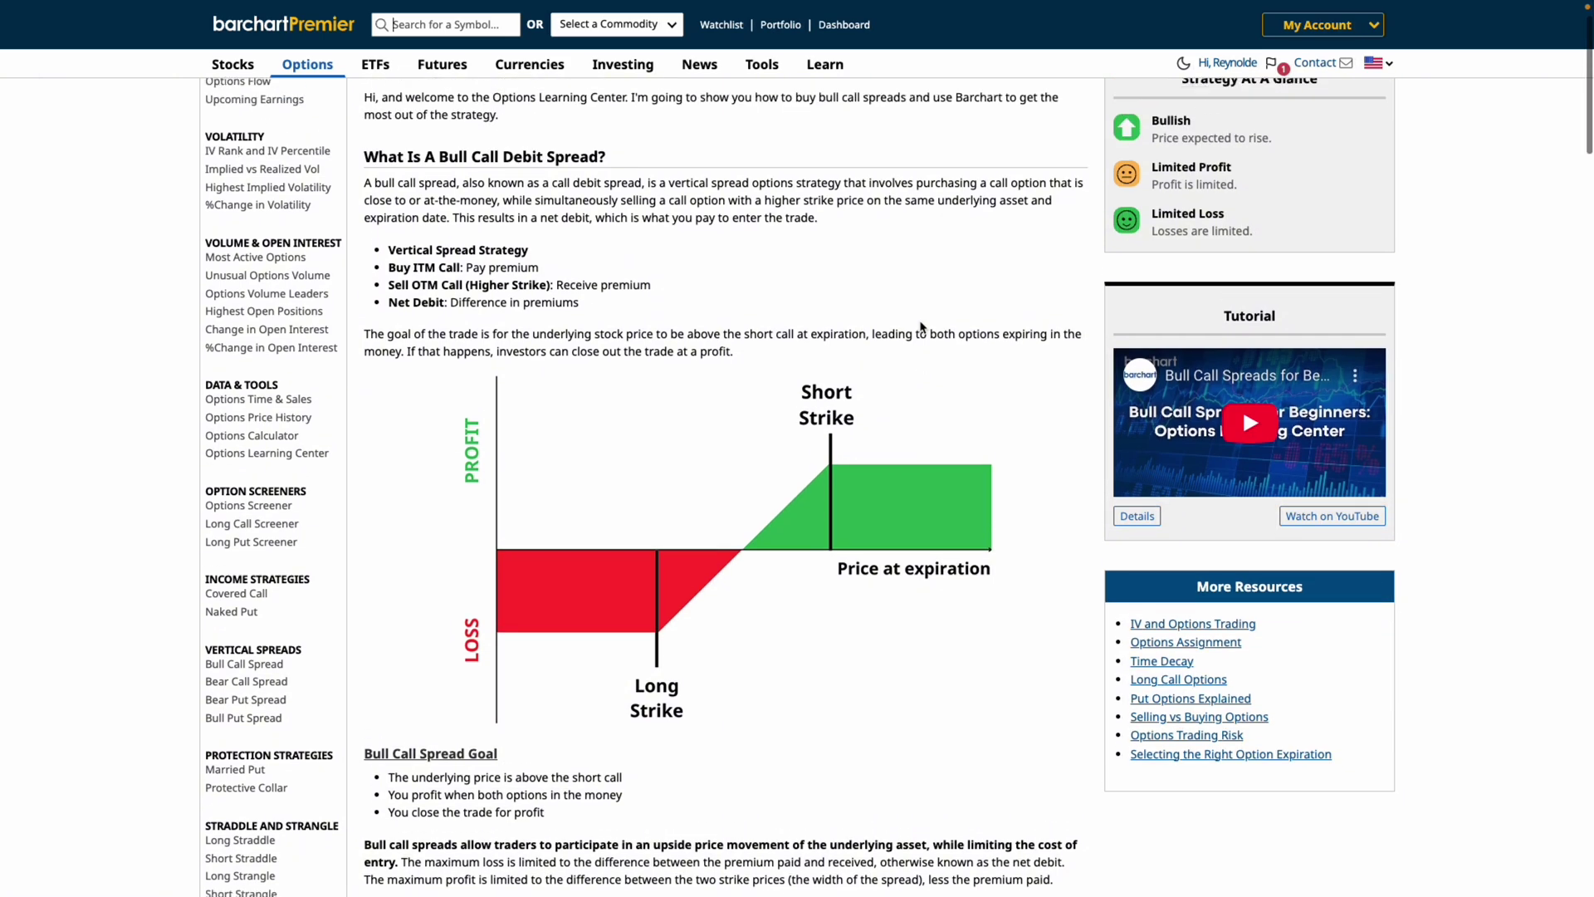
scroll(920, 326, "up", 2)
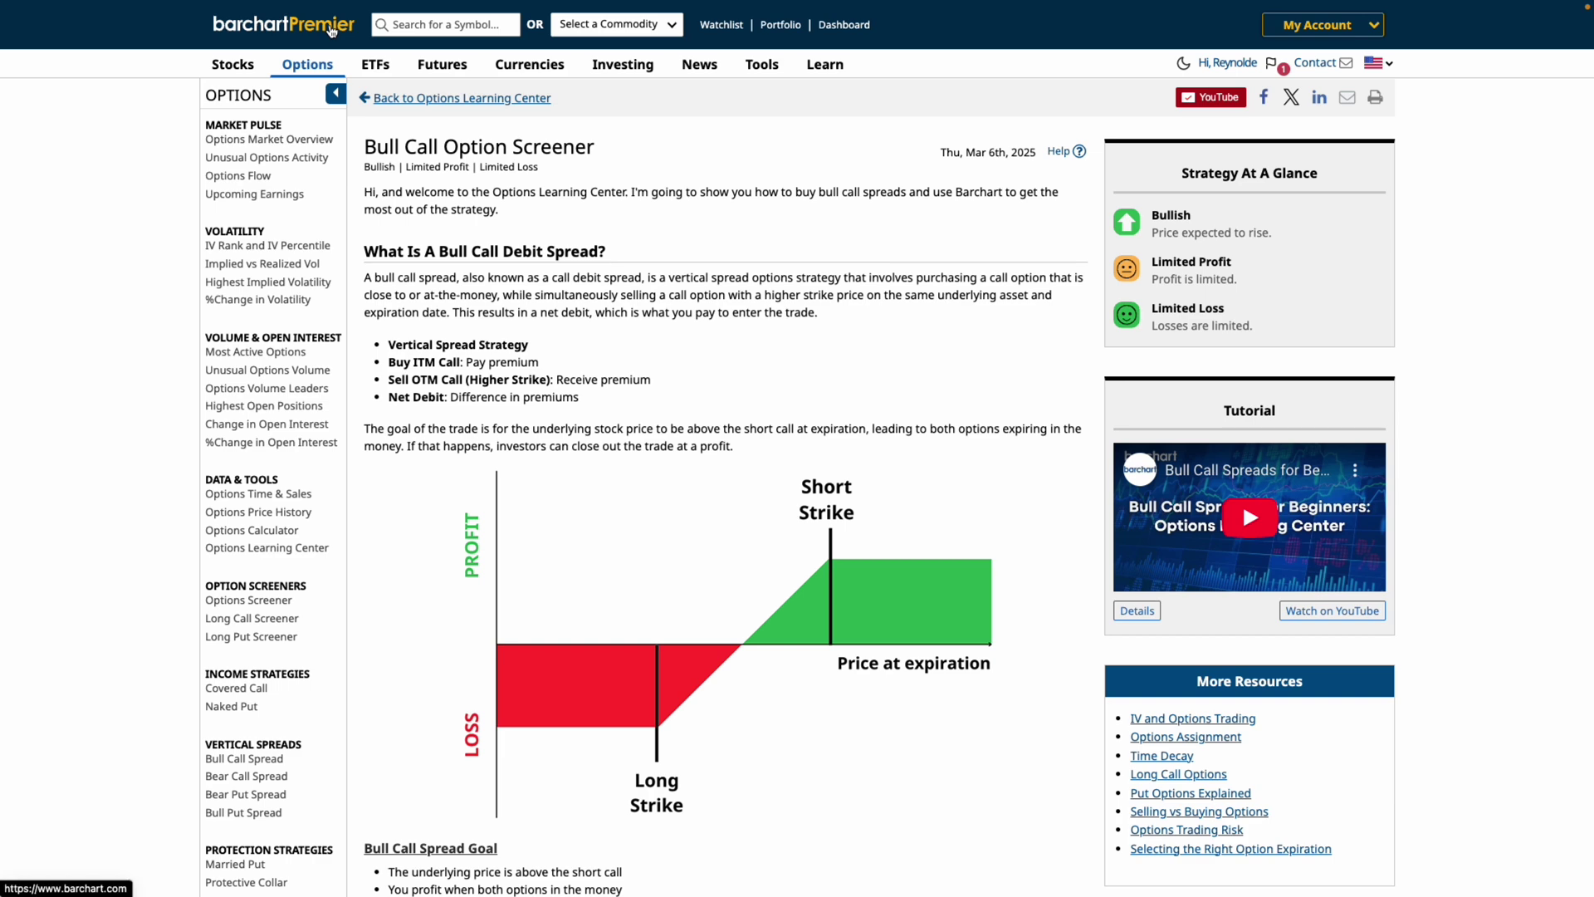
- Return to the Barchart home page, search for the symbol NVDA and open the Nvidia Corp quote page
left_click(381, 62)
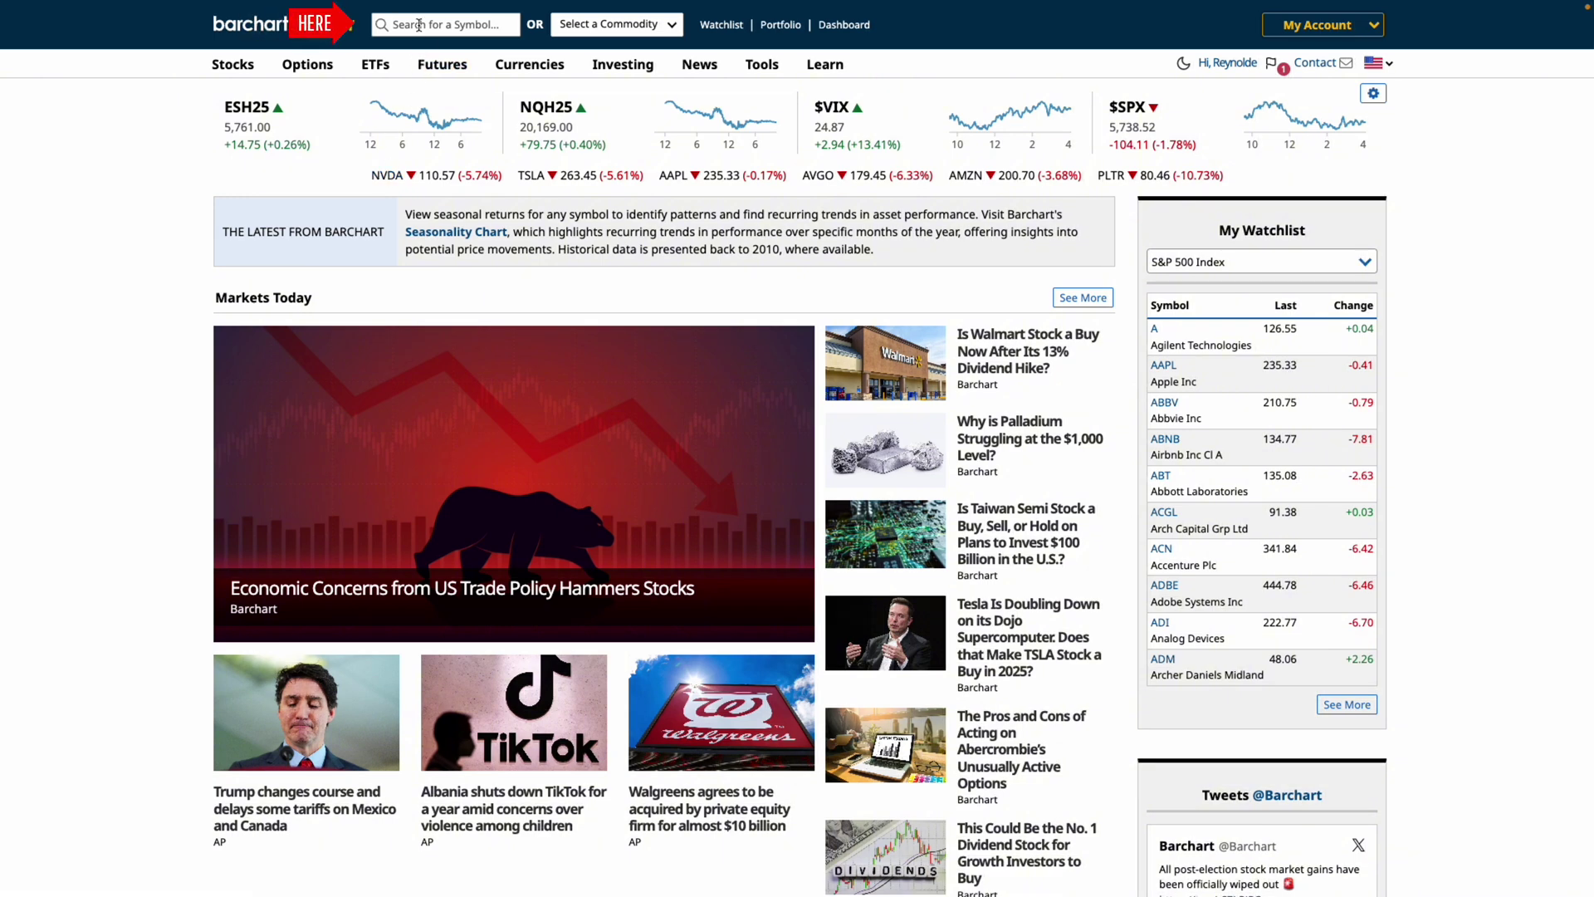
type("nvda")
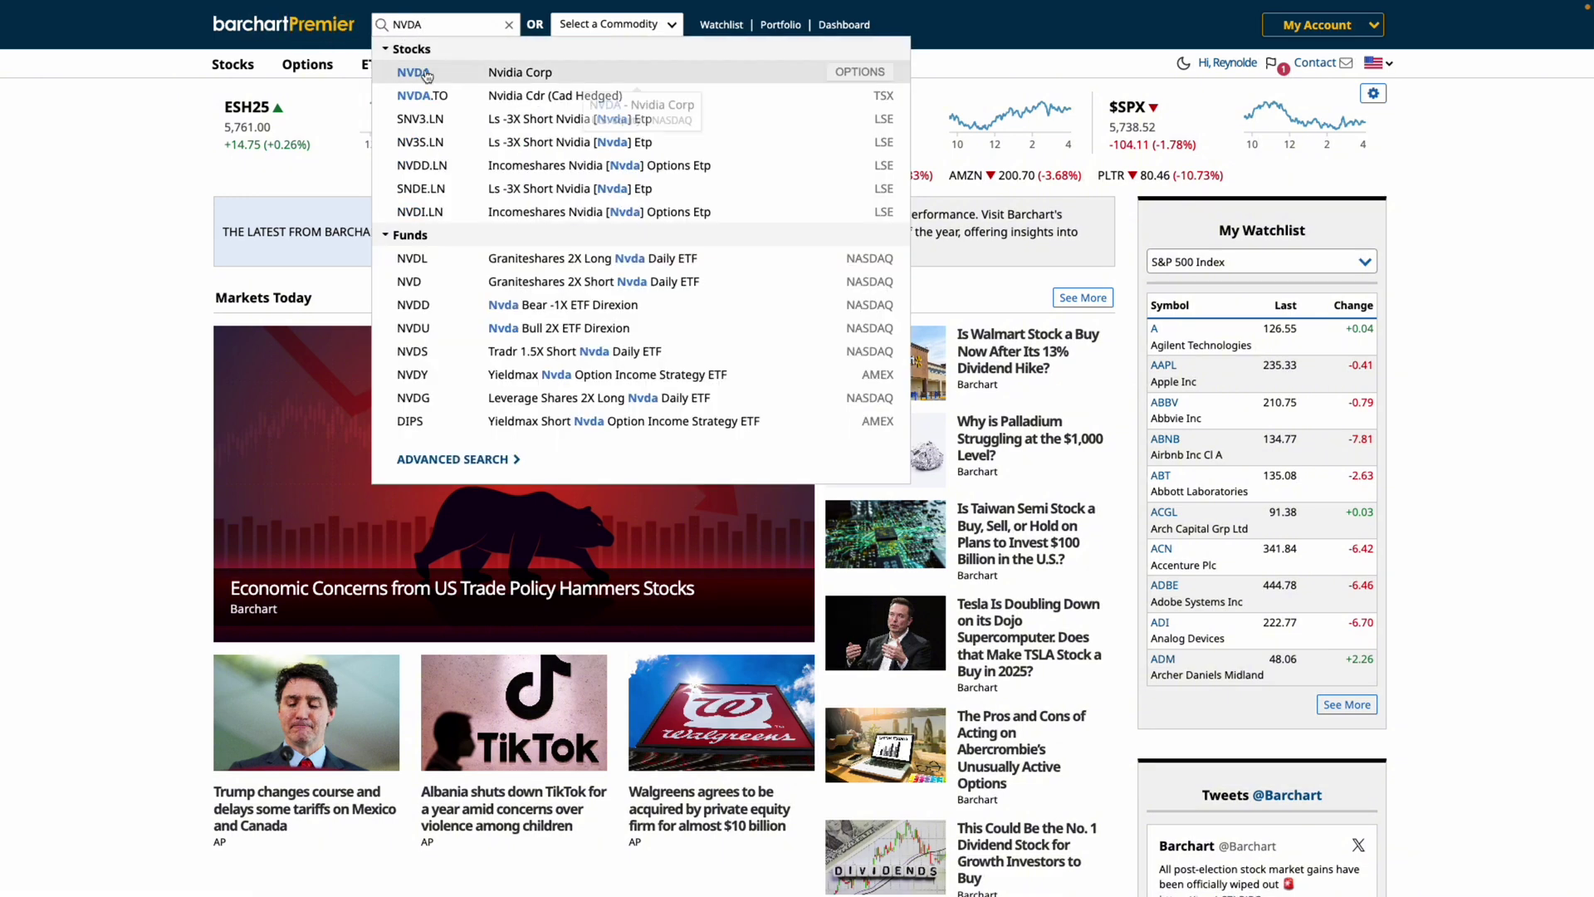
left_click(439, 71)
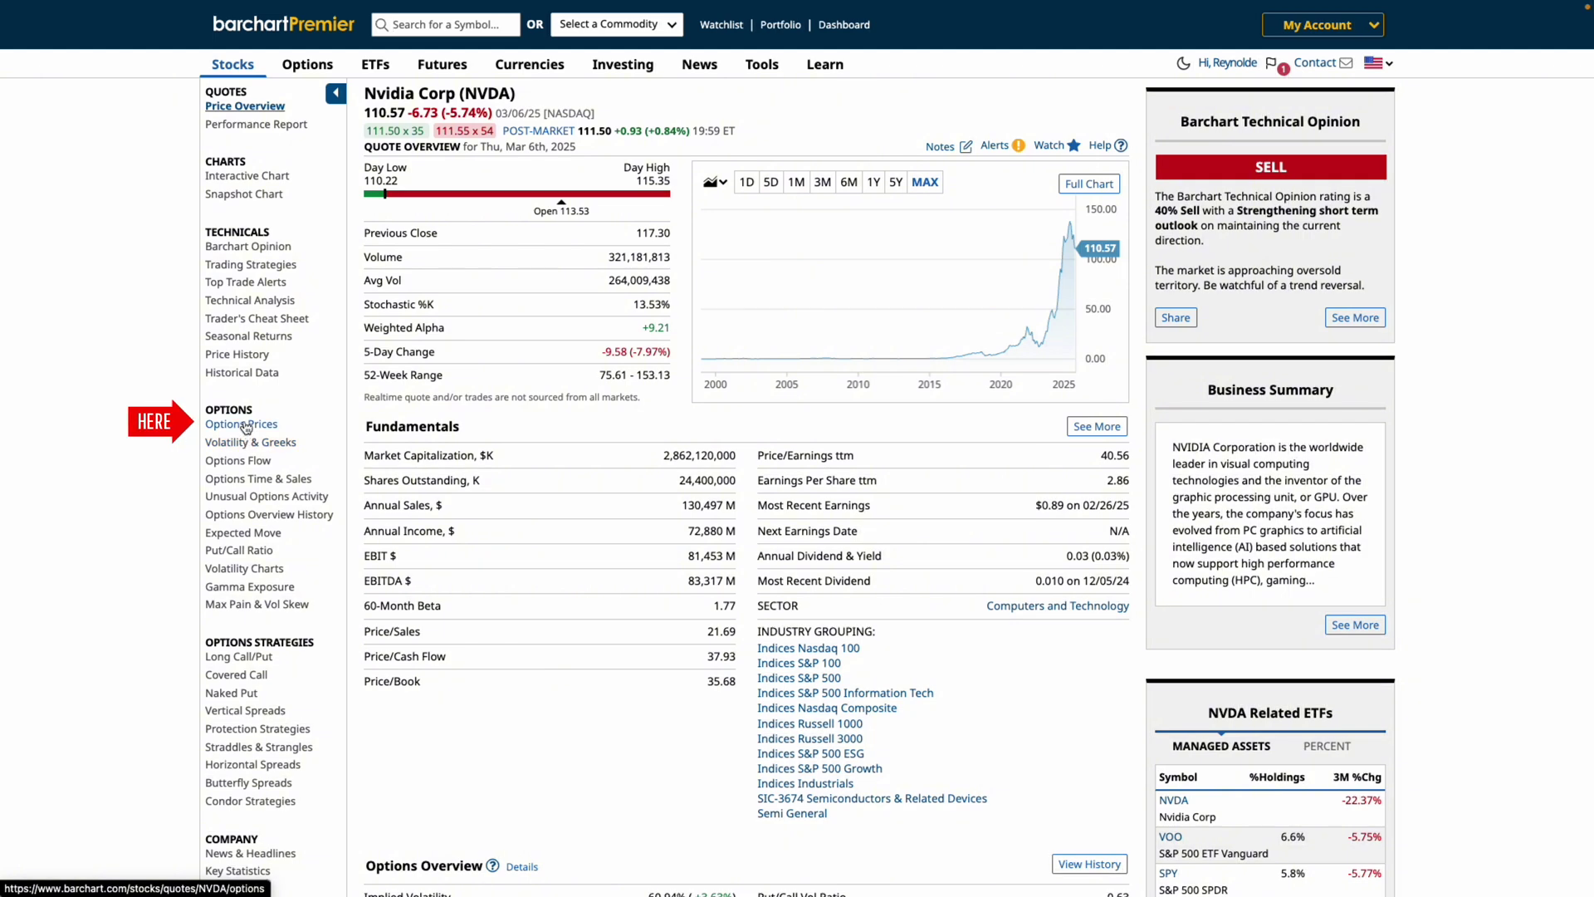
- Open Nvidia's Options Prices and set the expiration to the 2025-04-17 monthly contract
left_click(241, 424)
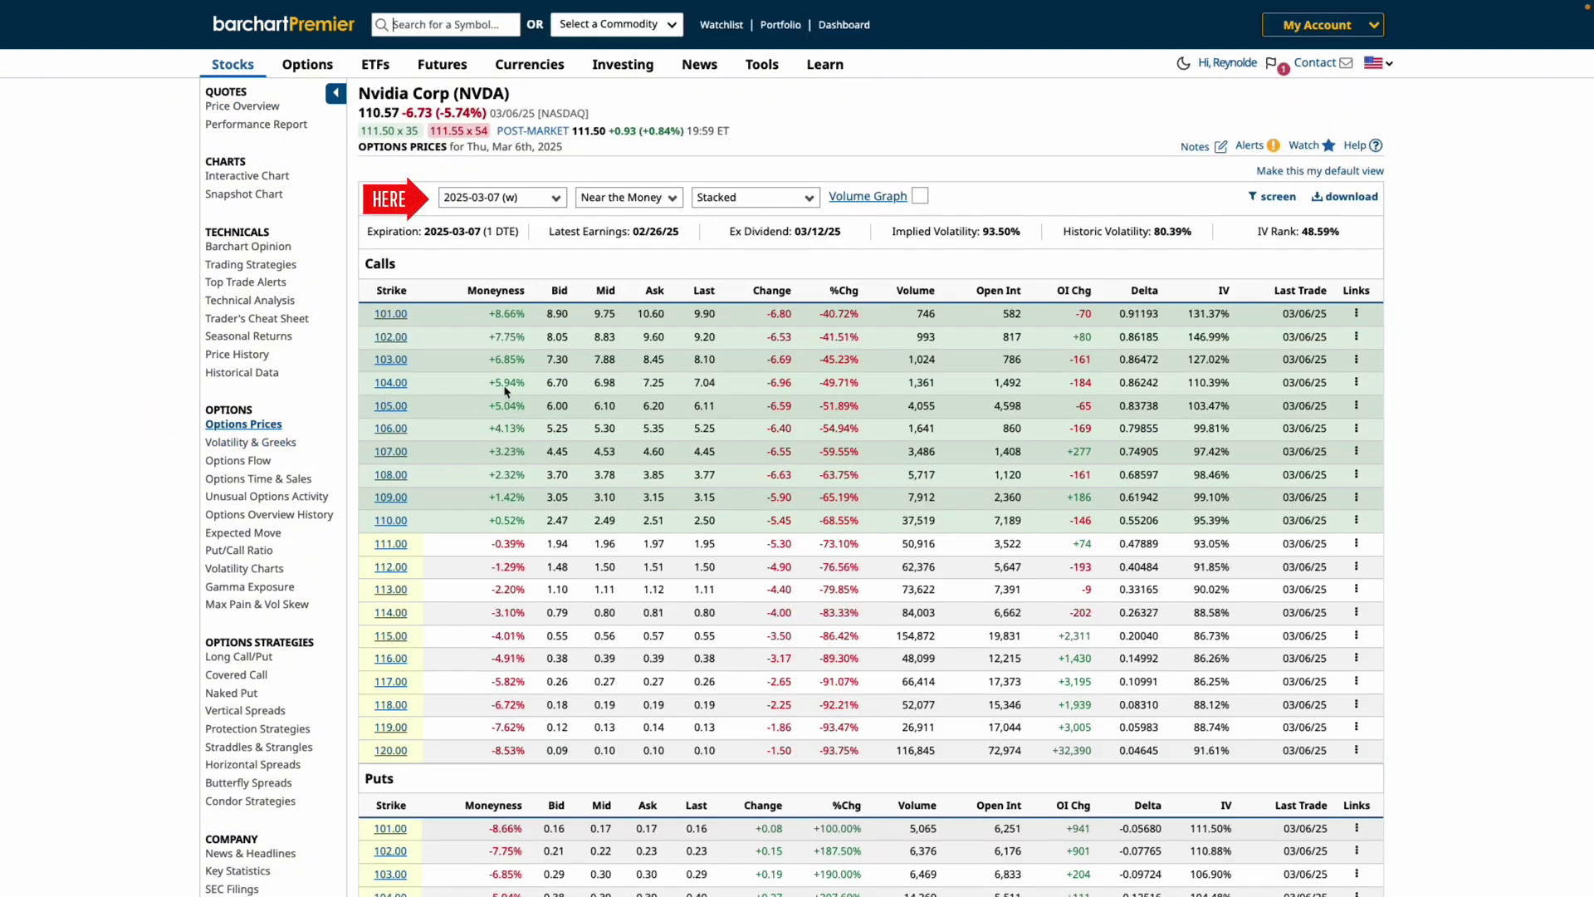
left_click(540, 197)
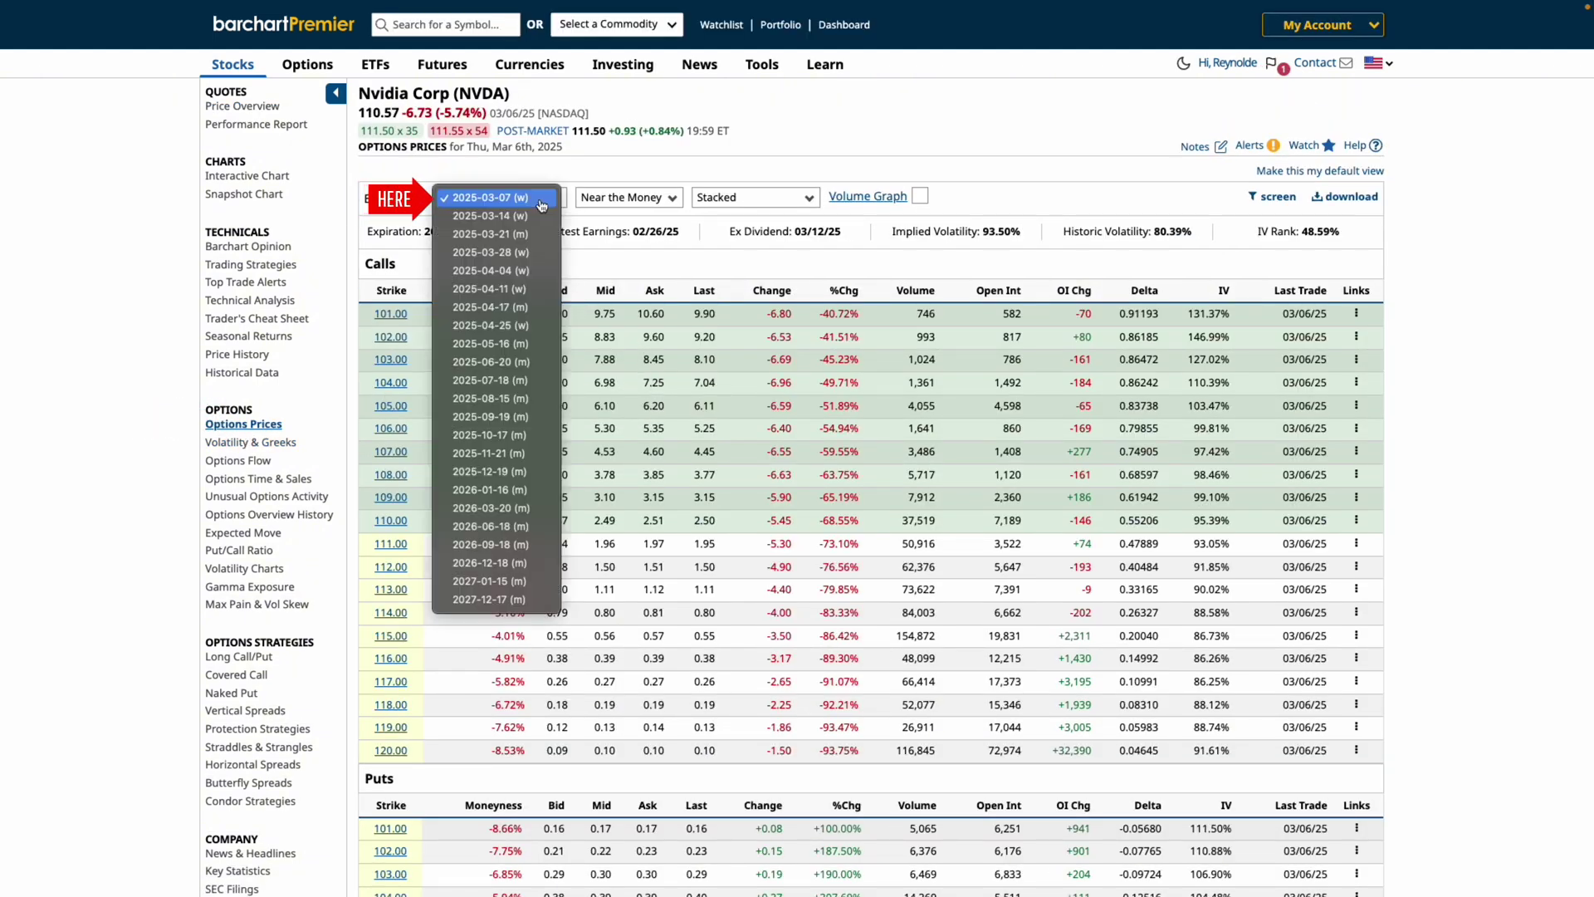
left_click(523, 309)
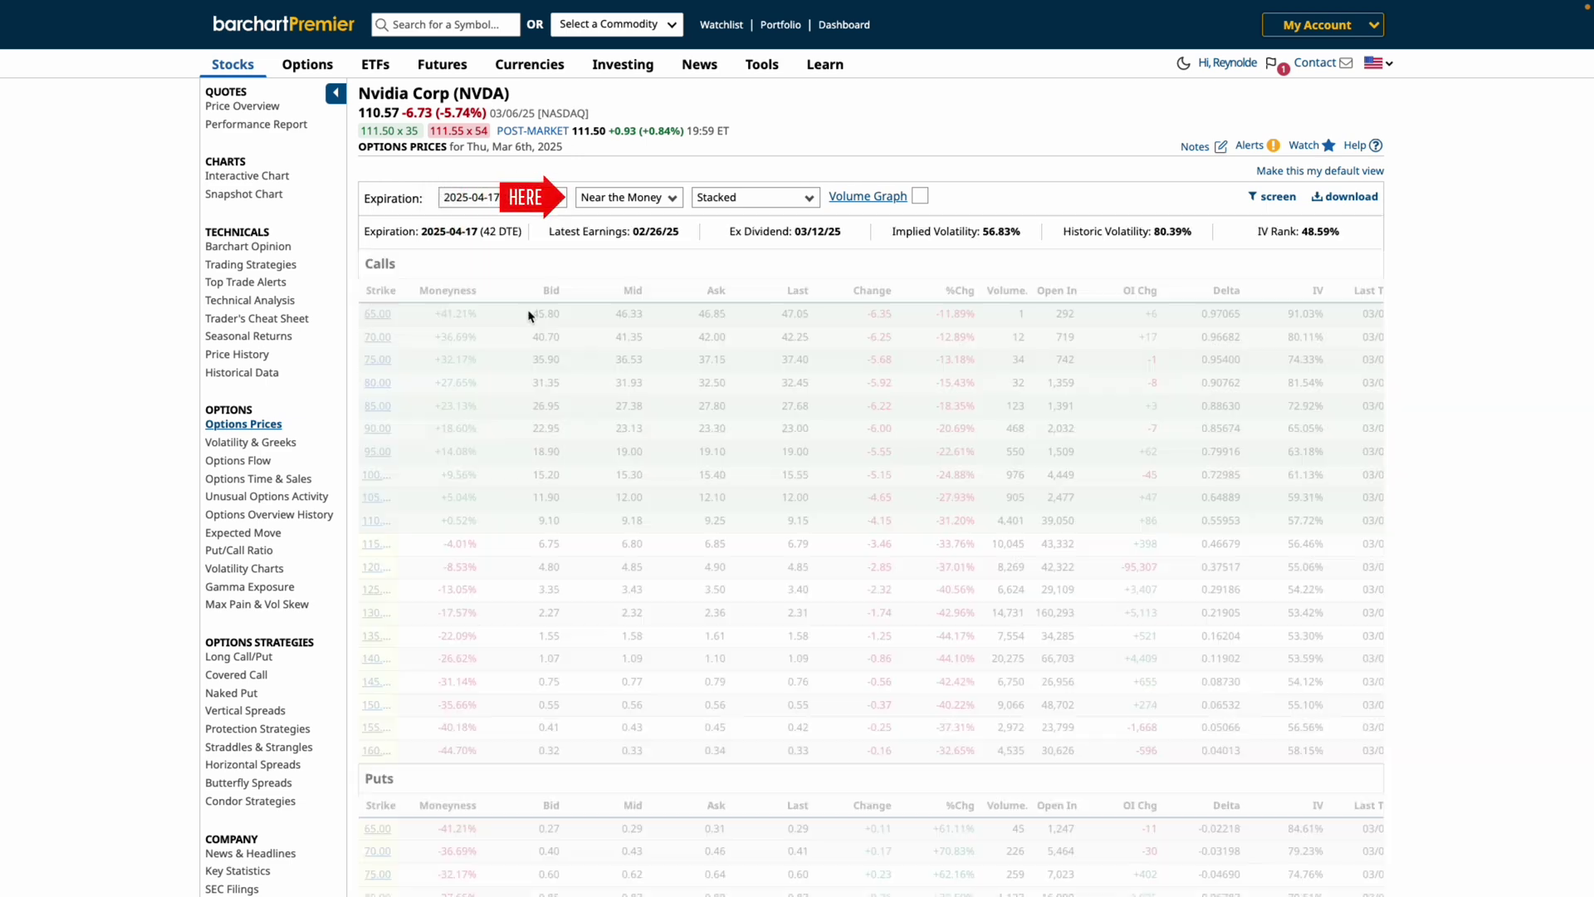
- Keep the Near the Money strikes, display calls and puts Side-by-Side, and turn on the Volume Graph
left_click(653, 200)
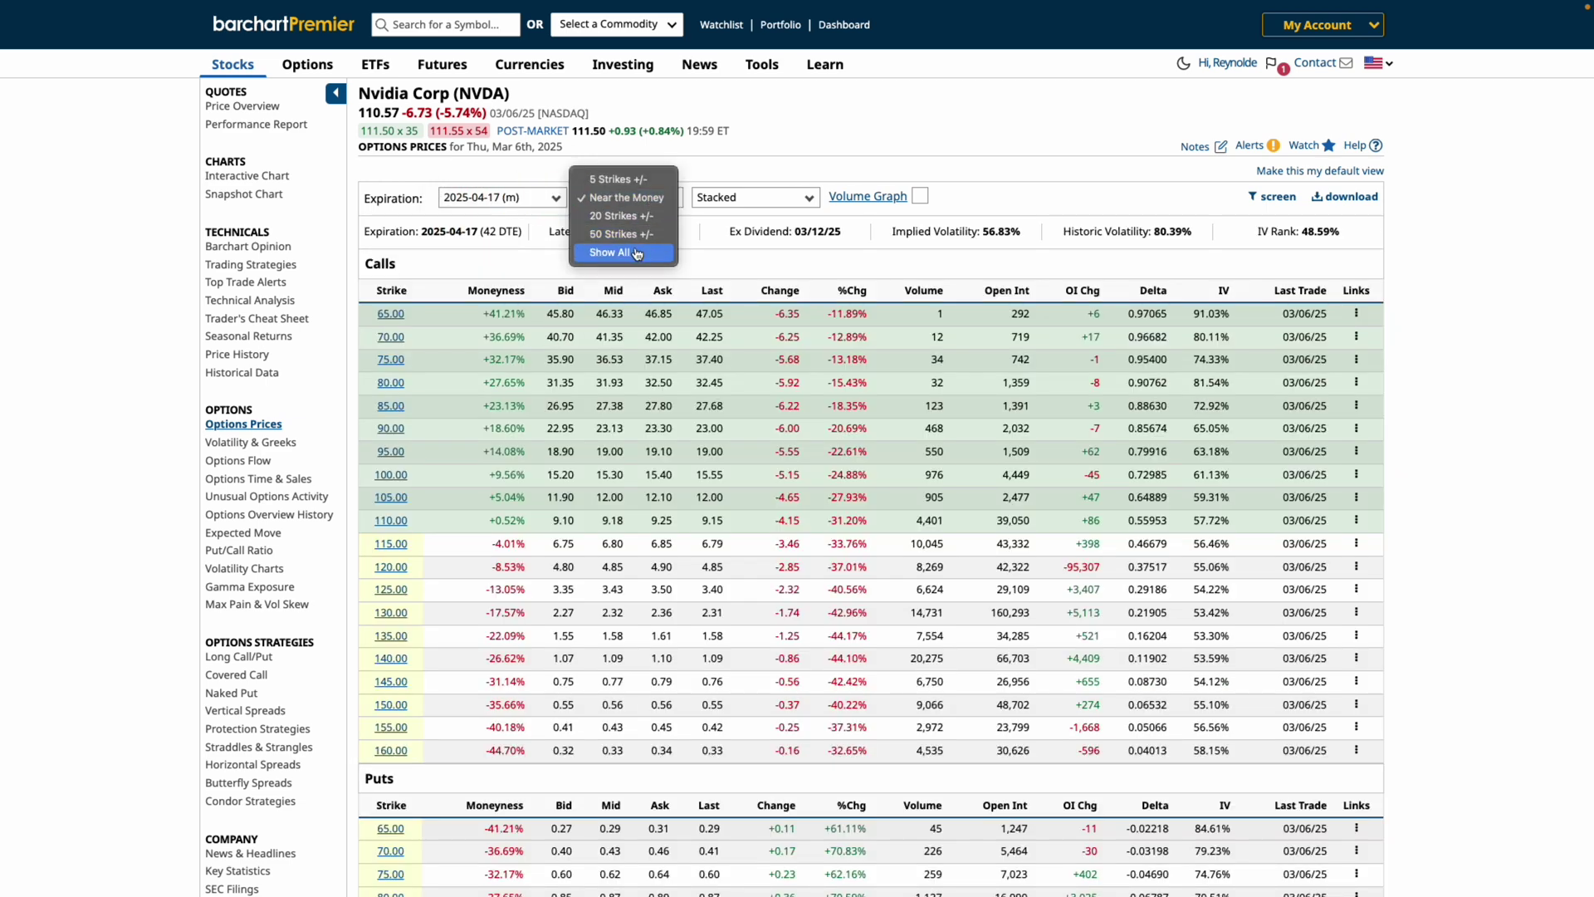
left_click(624, 197)
left_click(719, 199)
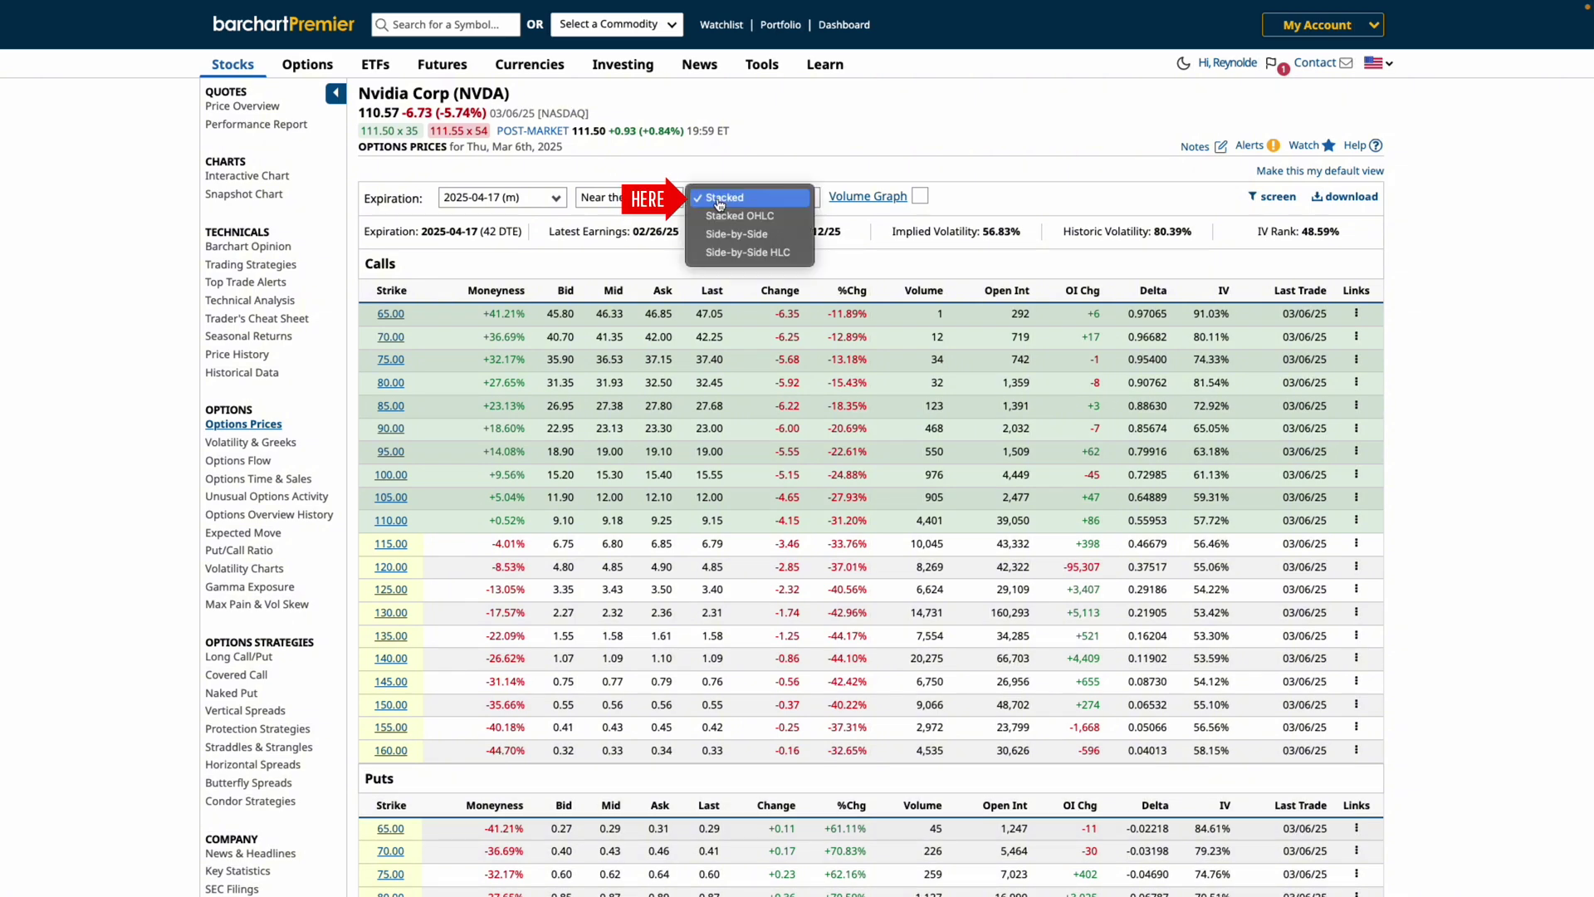
left_click(718, 234)
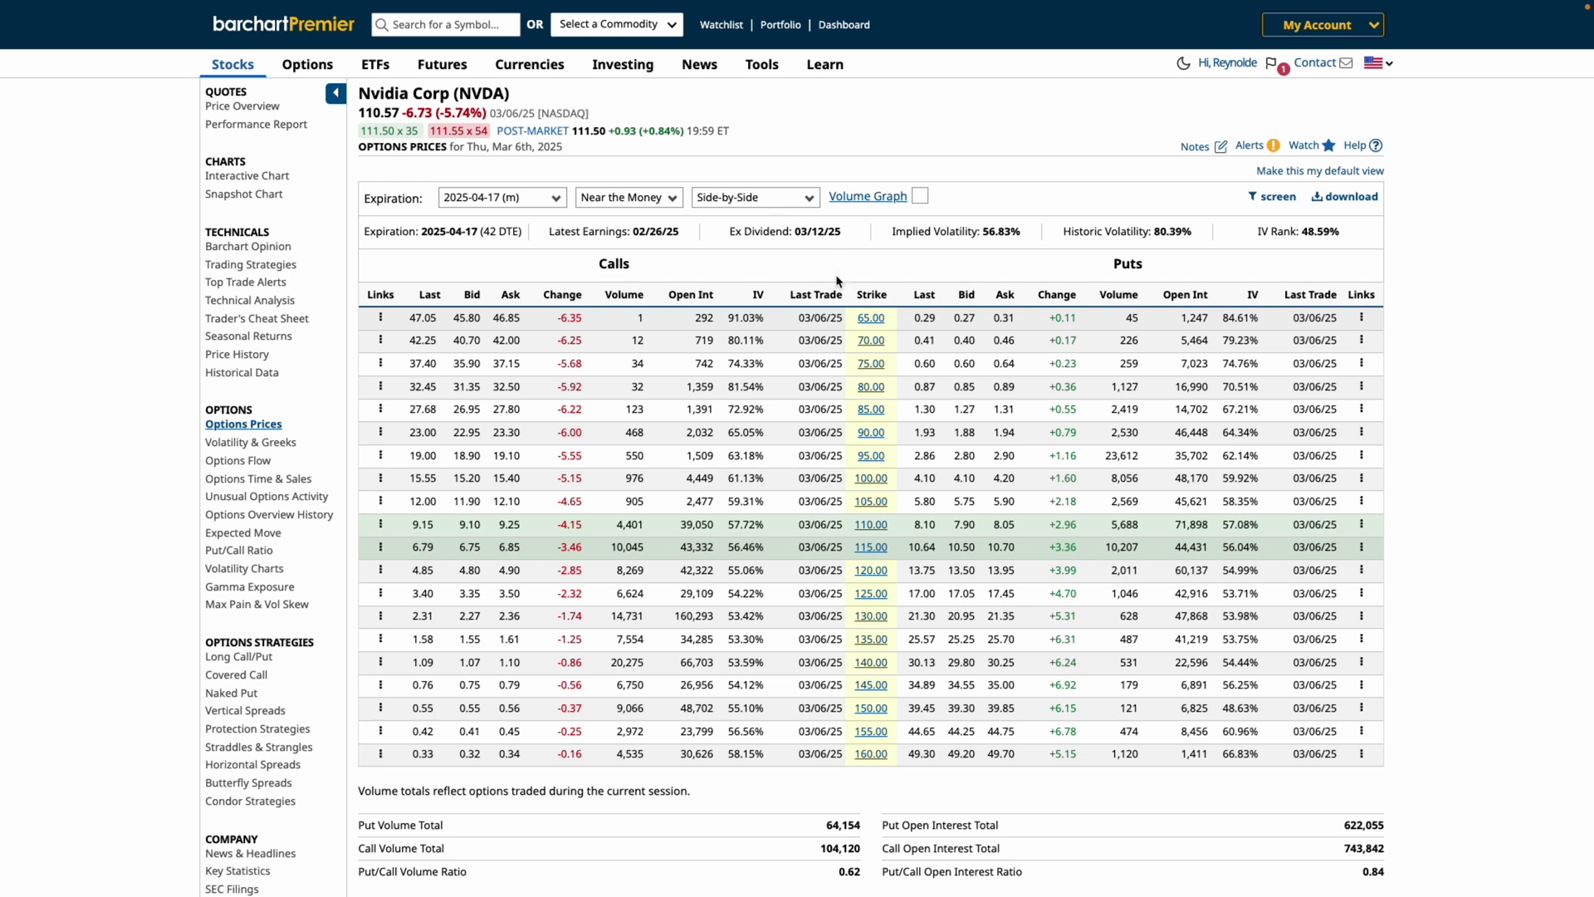
left_click(920, 197)
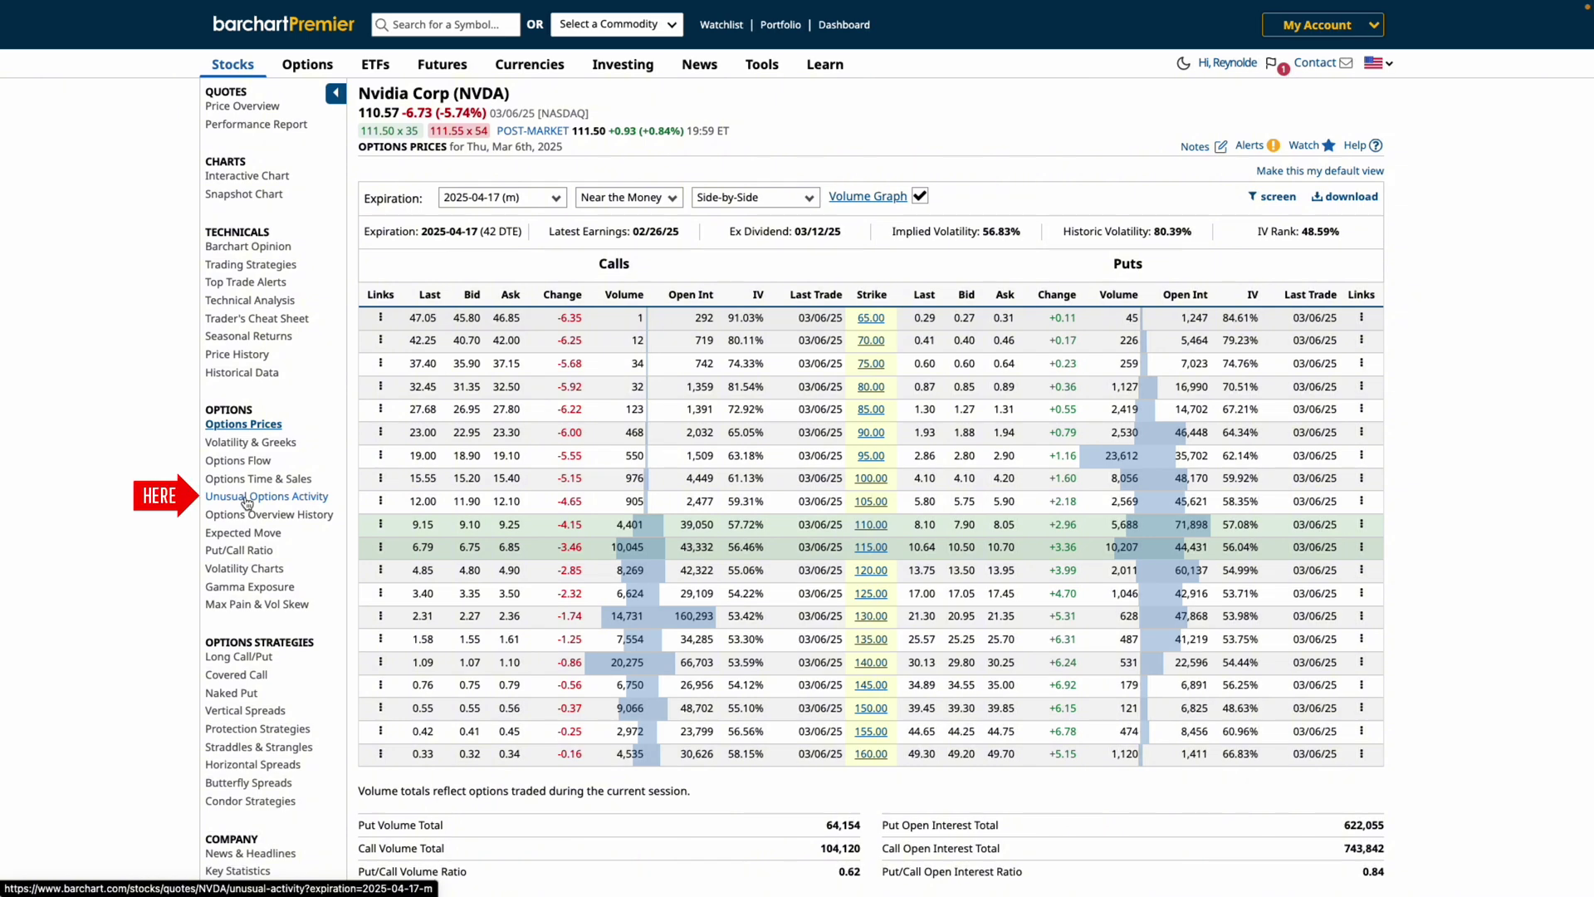
- Check Nvidia's Unusual Options Activity by Vol/OI, and inspect the upper and lower price ranges on its Expected Move chart
left_click(247, 498)
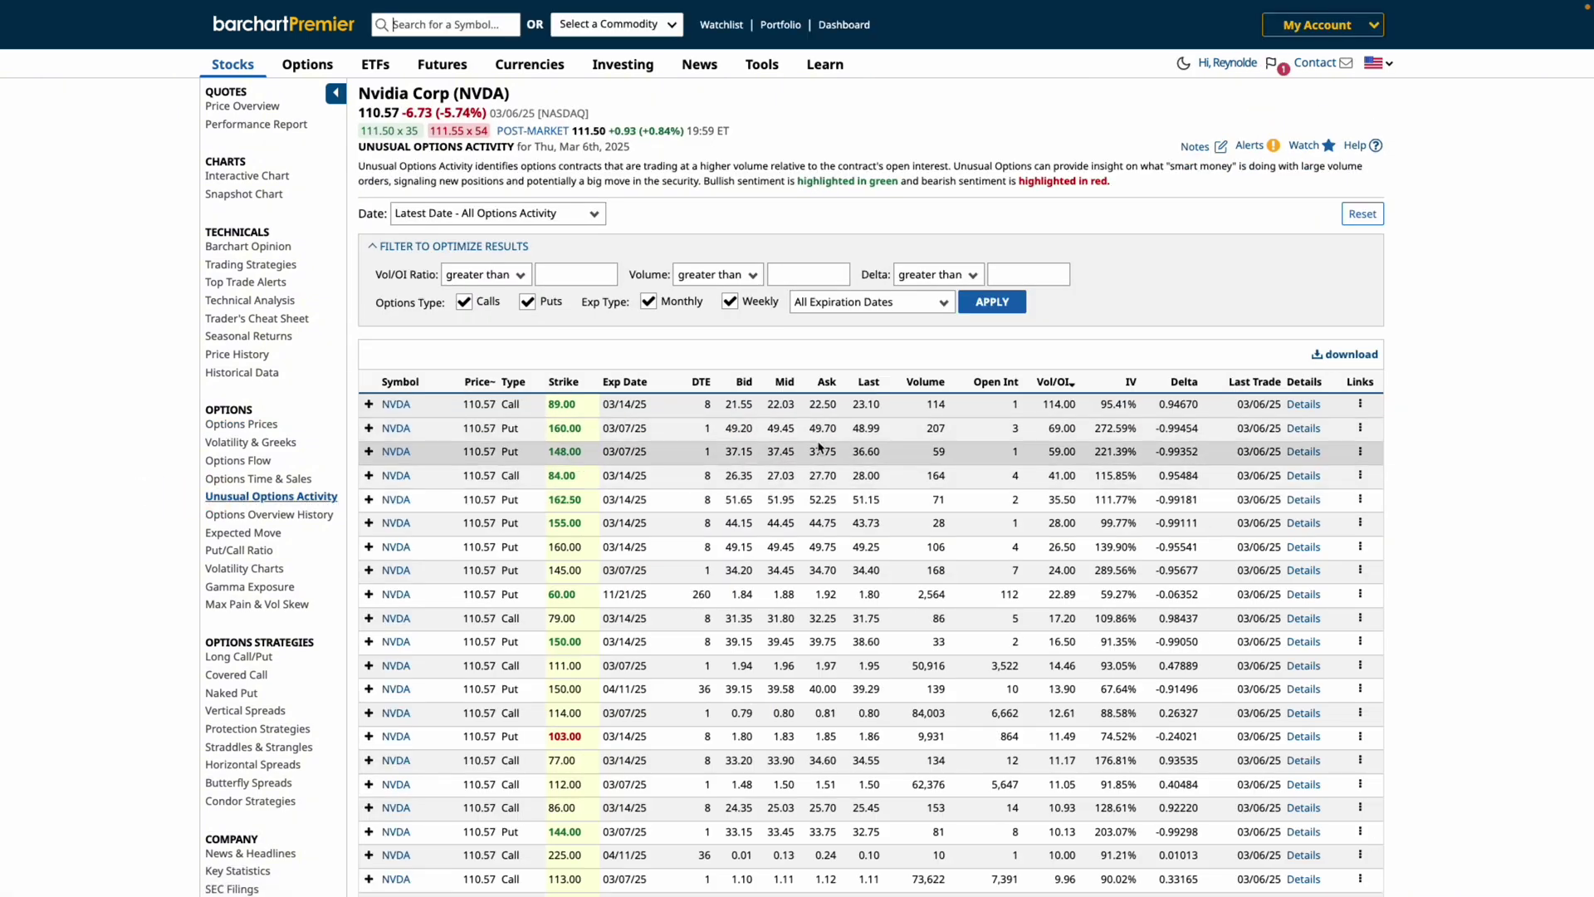
mouse_move(1061, 386)
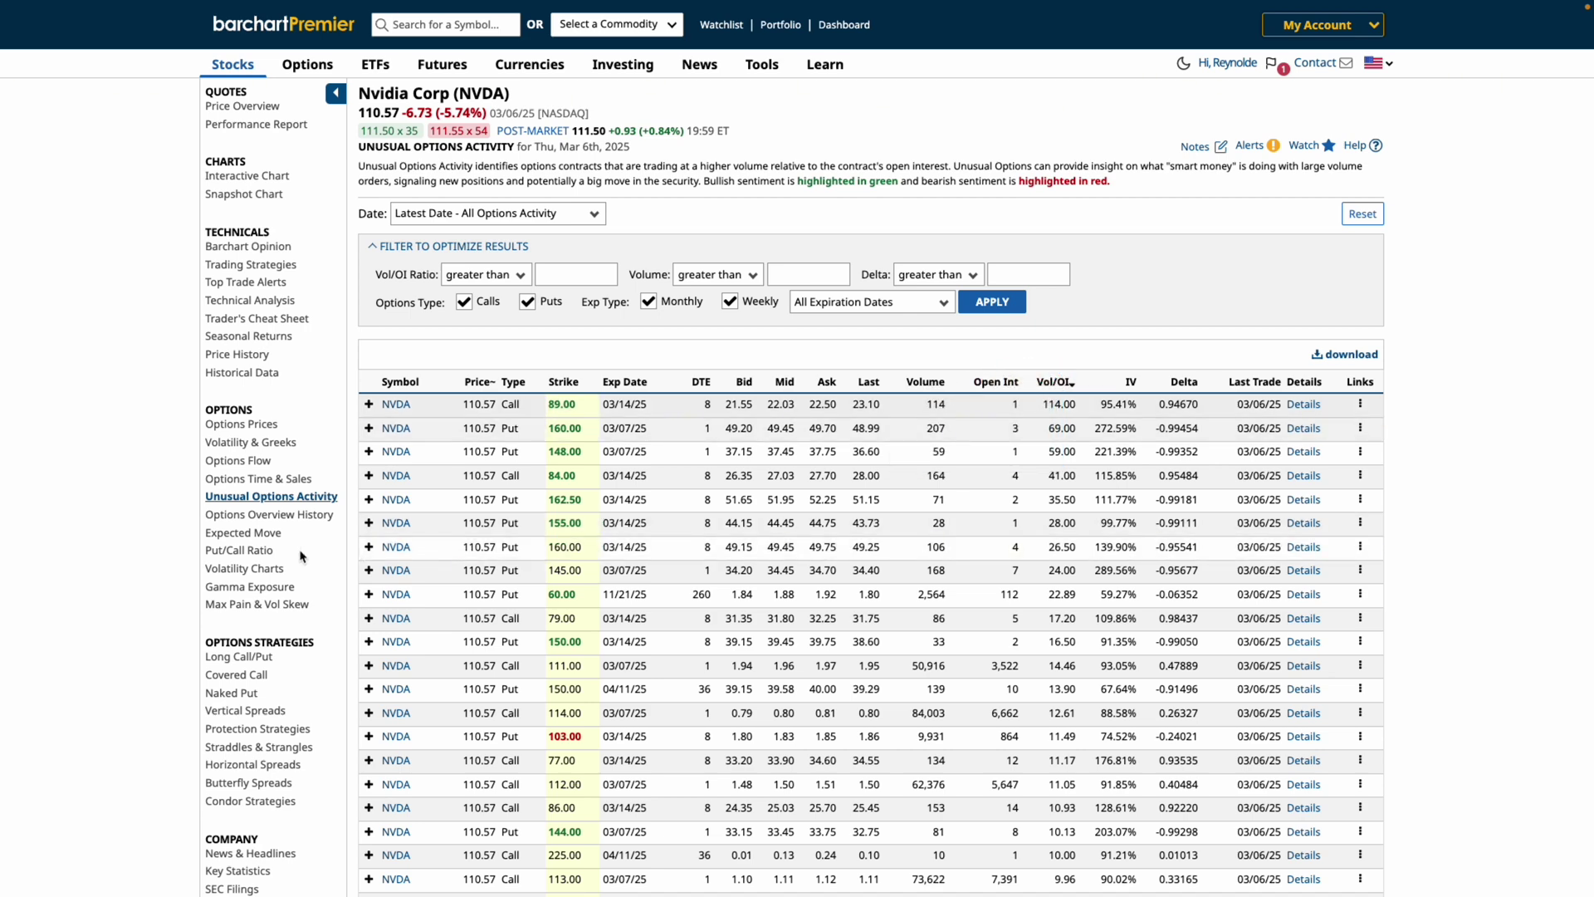
left_click(243, 536)
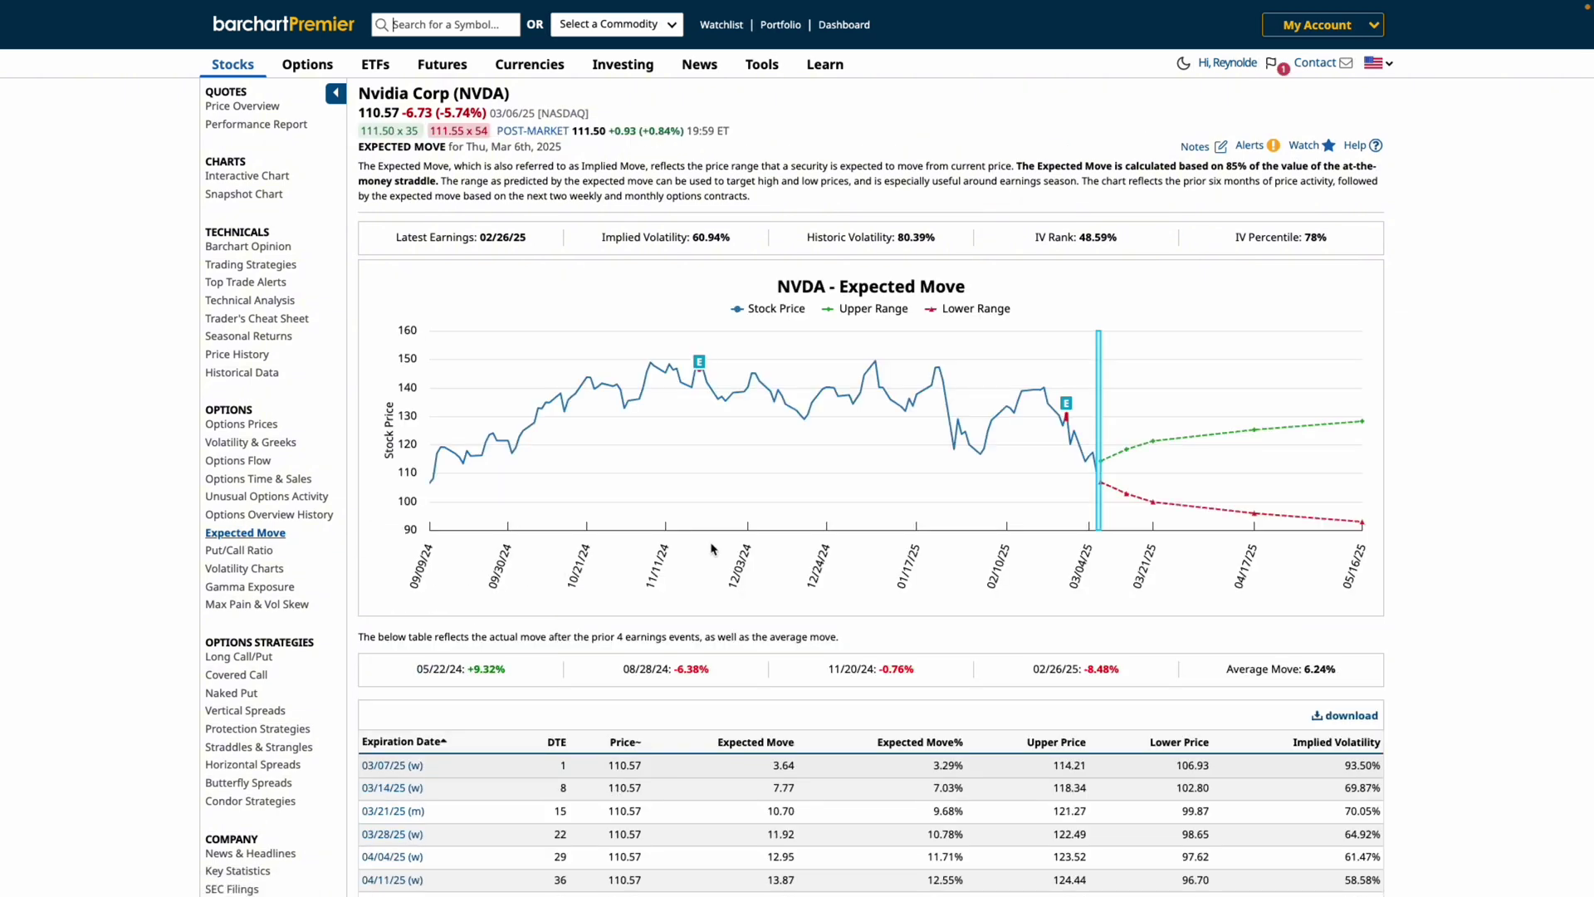
mouse_move(1149, 497)
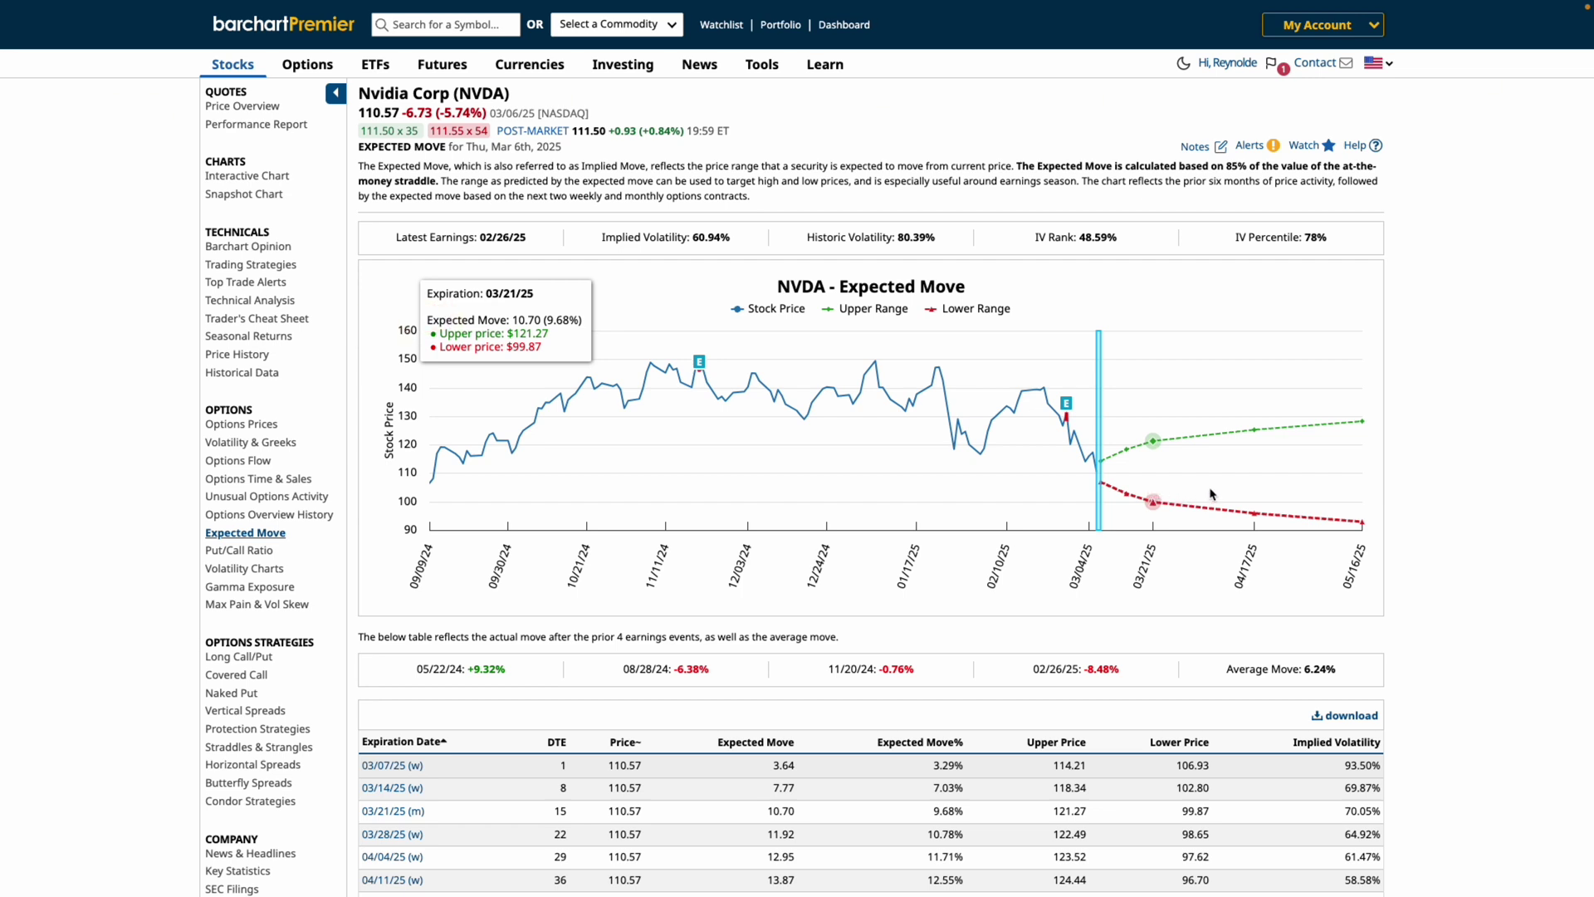
mouse_move(1245, 493)
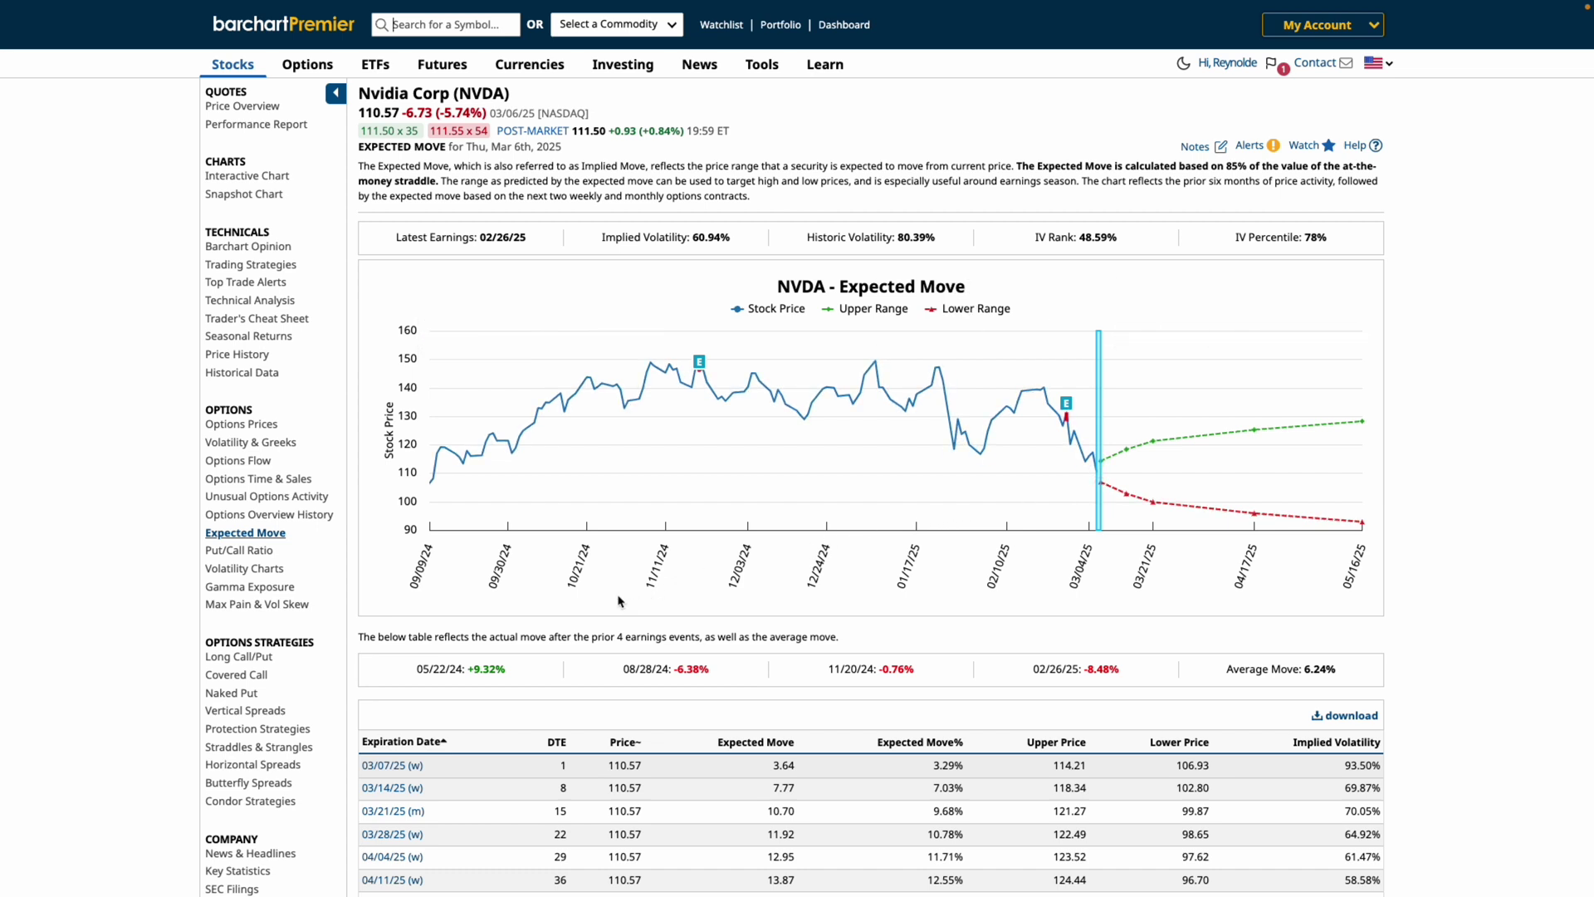
- Open Nvidia's Gamma Exposure page and examine its charts by strike, open interest and contract
left_click(267, 590)
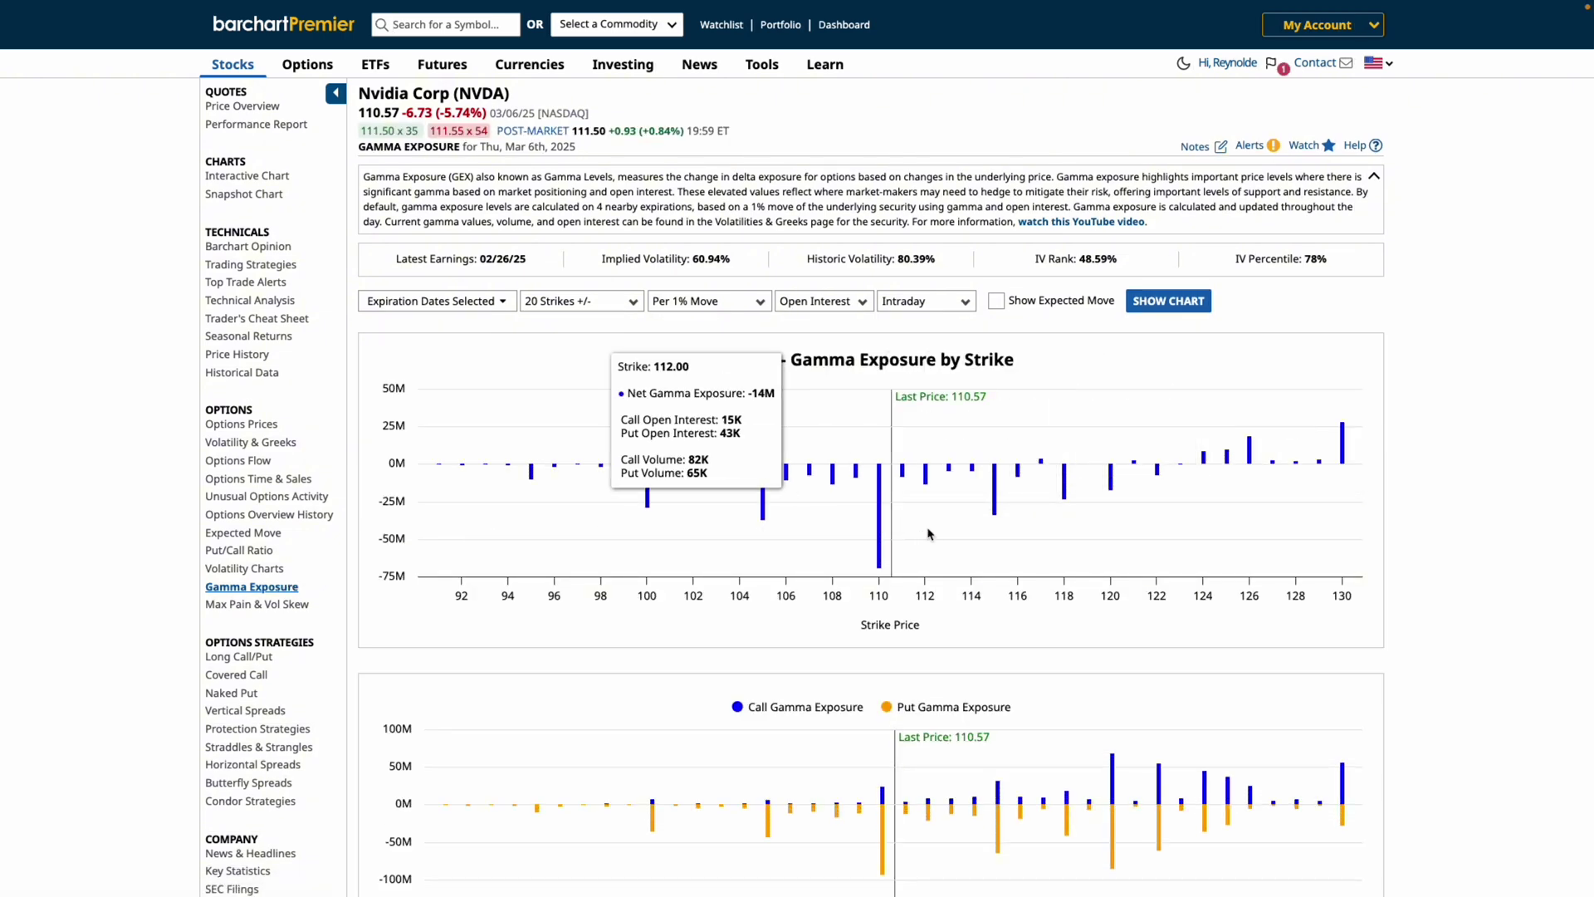
scroll(930, 533, "down", 3)
scroll(930, 534, "down", 2)
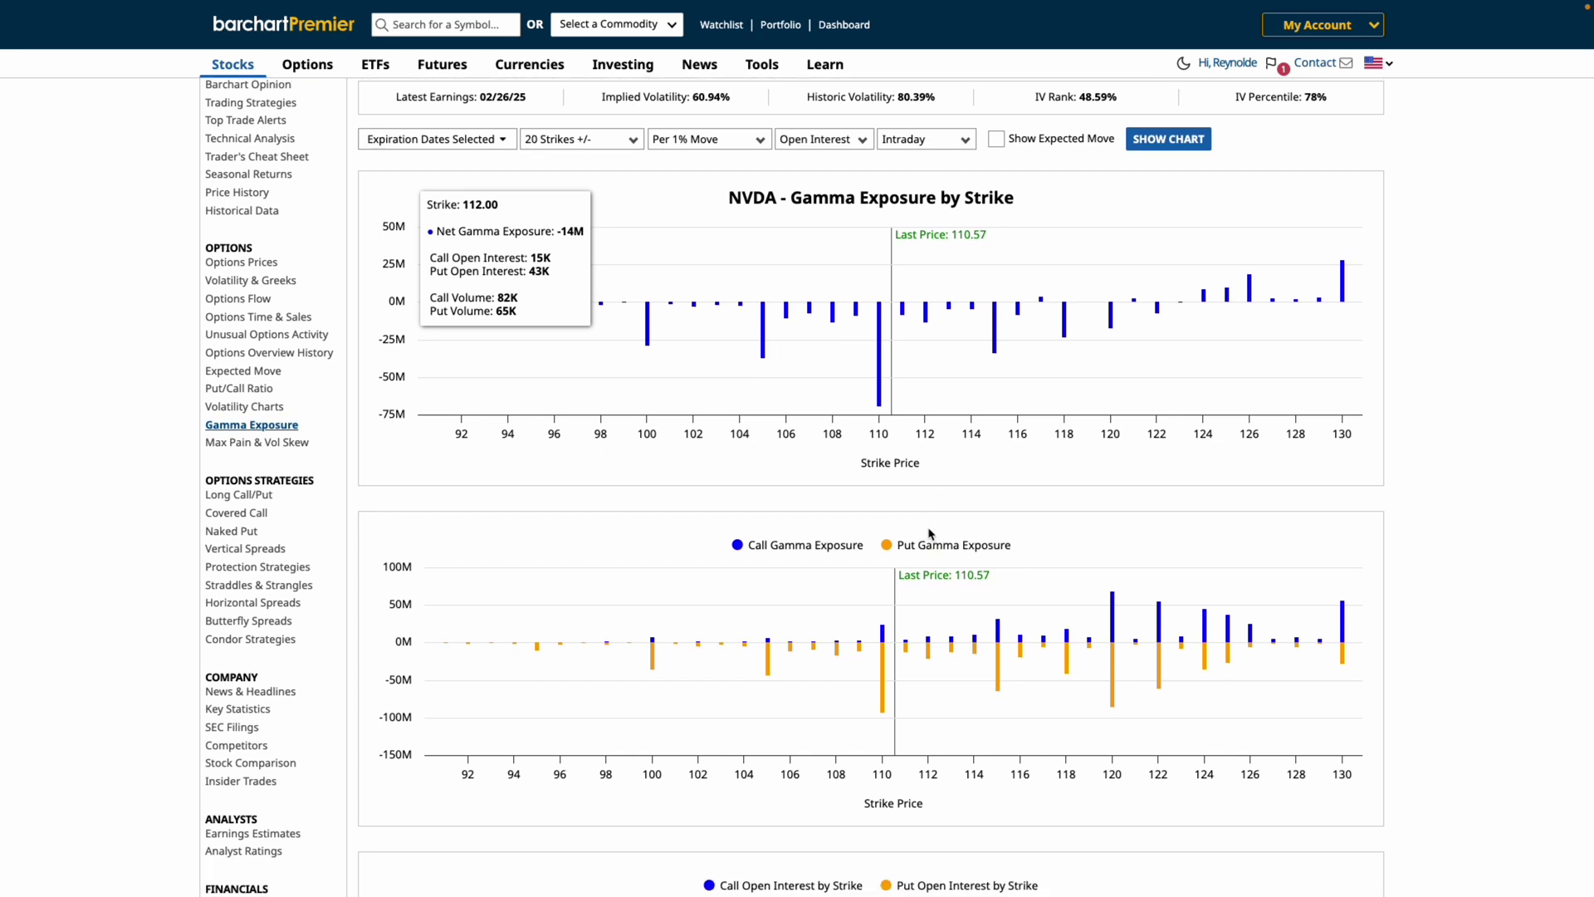
scroll(929, 533, "down", 5)
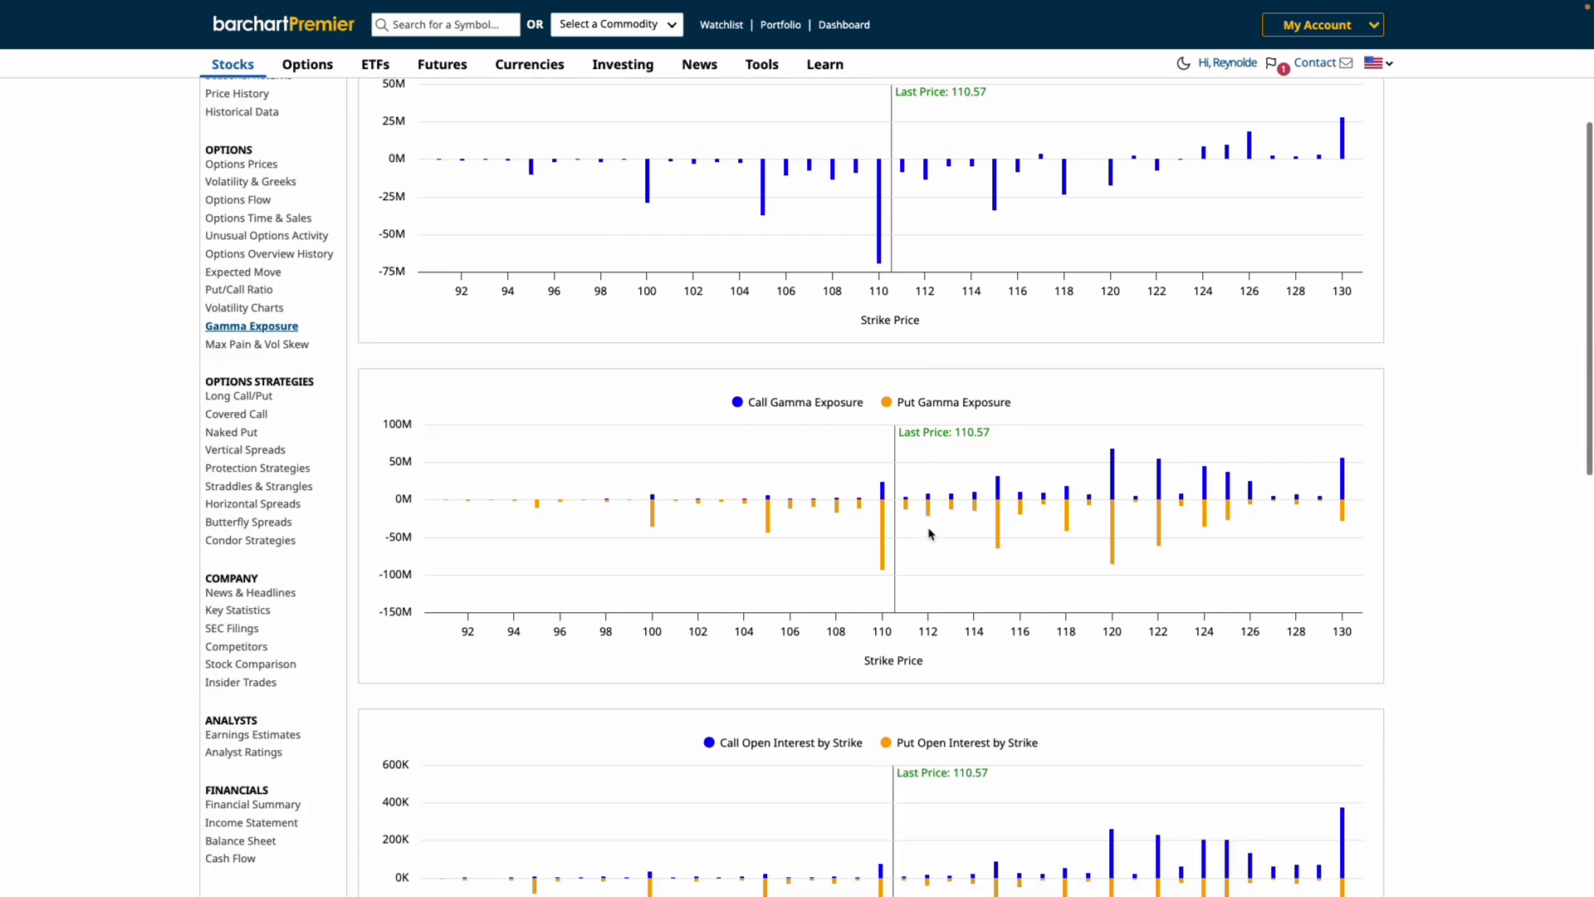
scroll(930, 533, "down", 2)
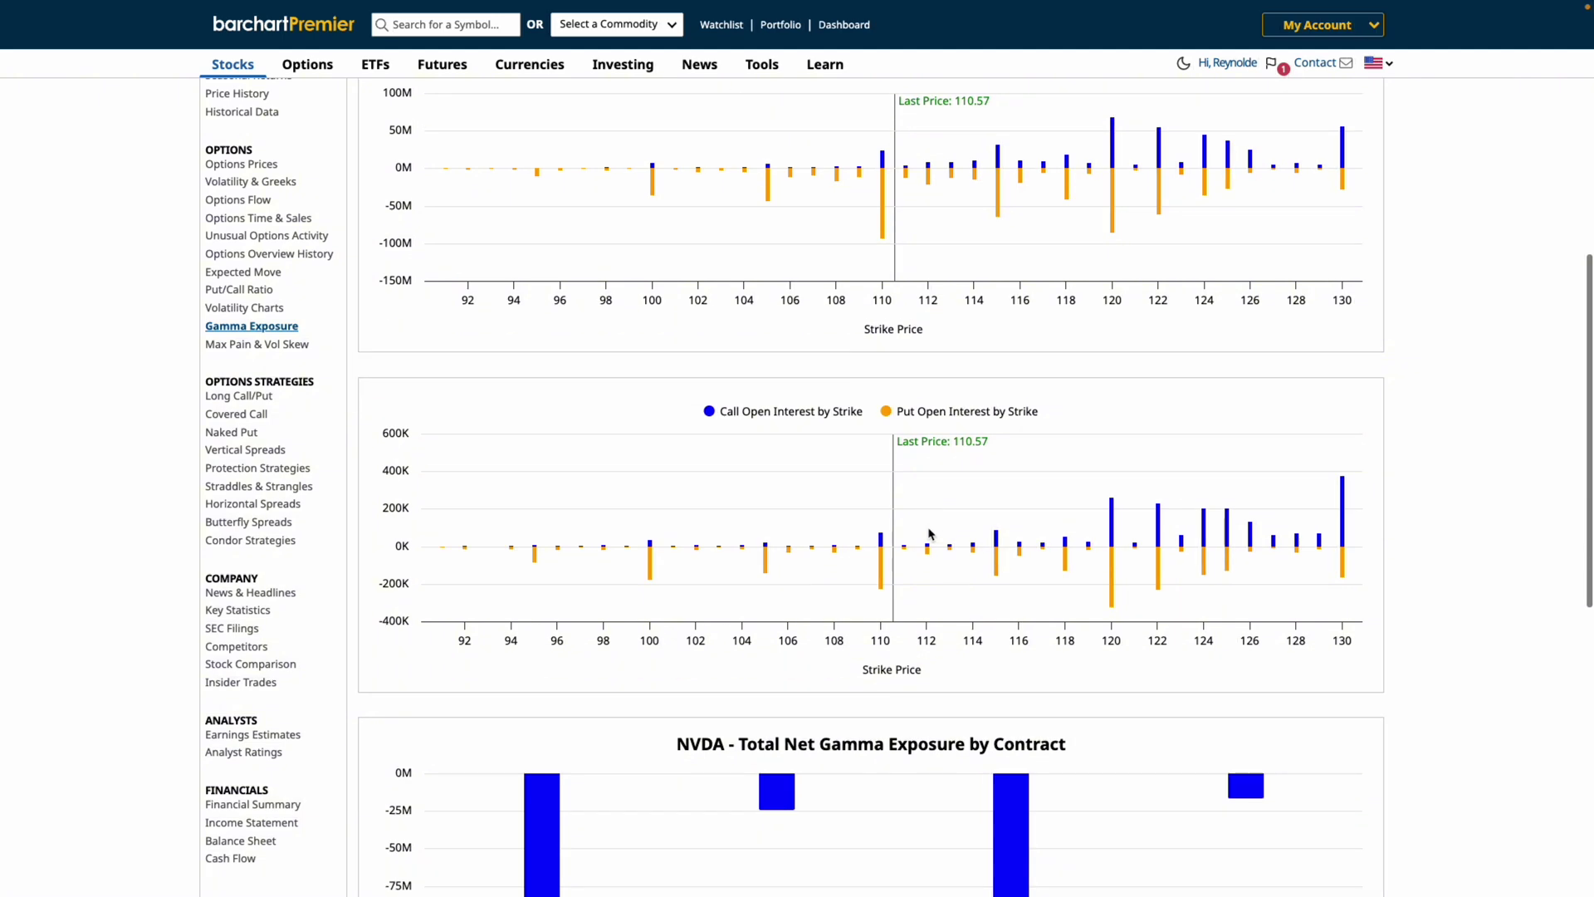
scroll(930, 534, "down", 1)
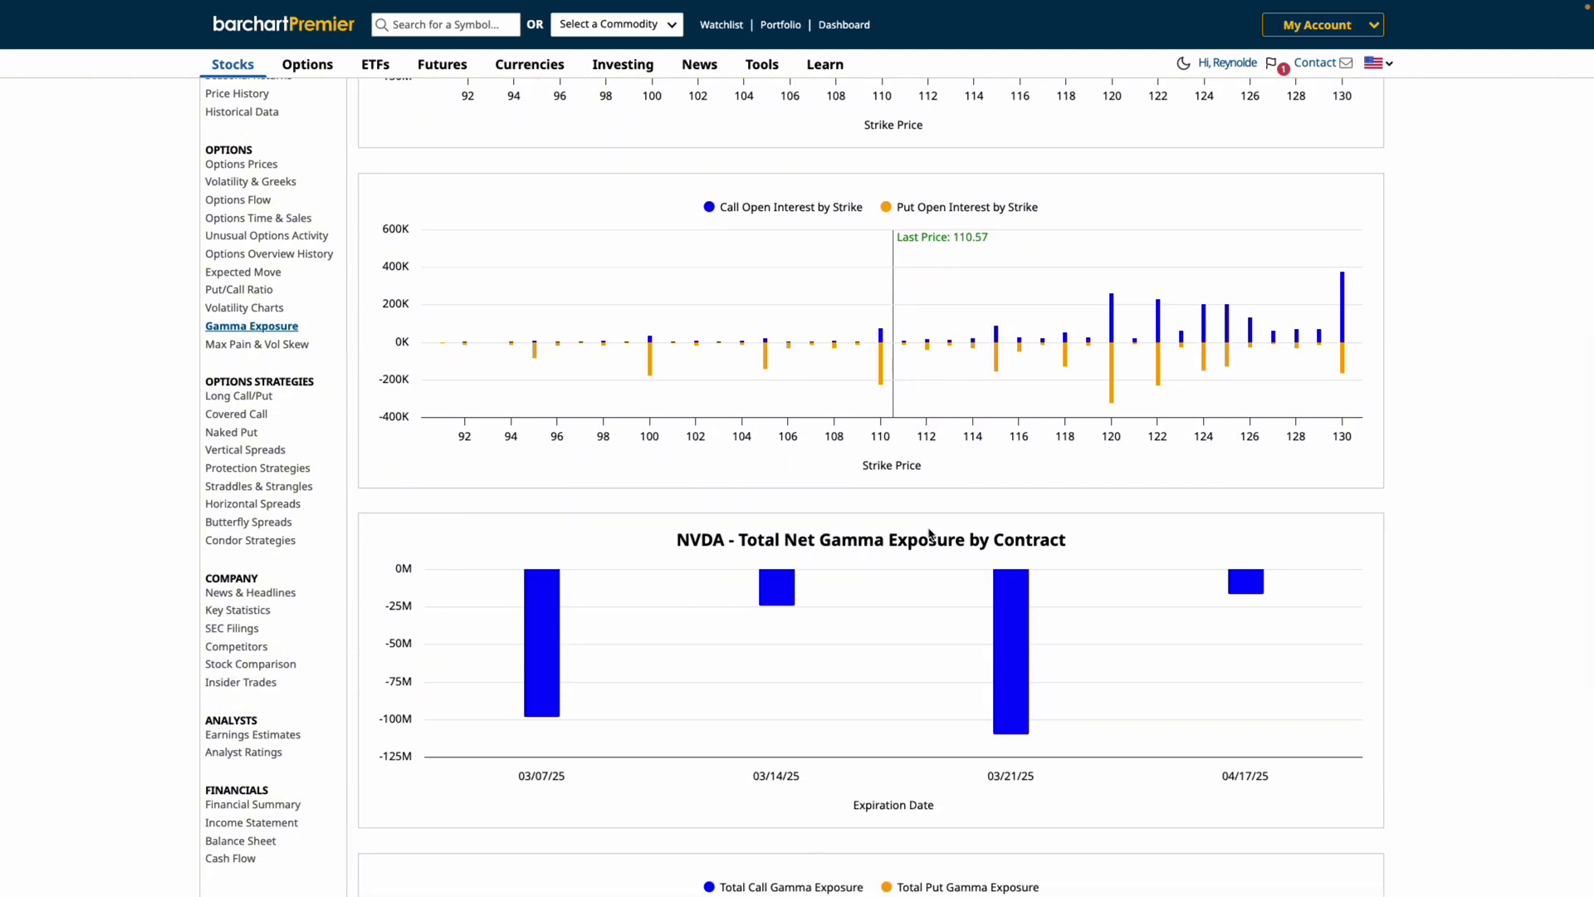
scroll(930, 534, "up", 3)
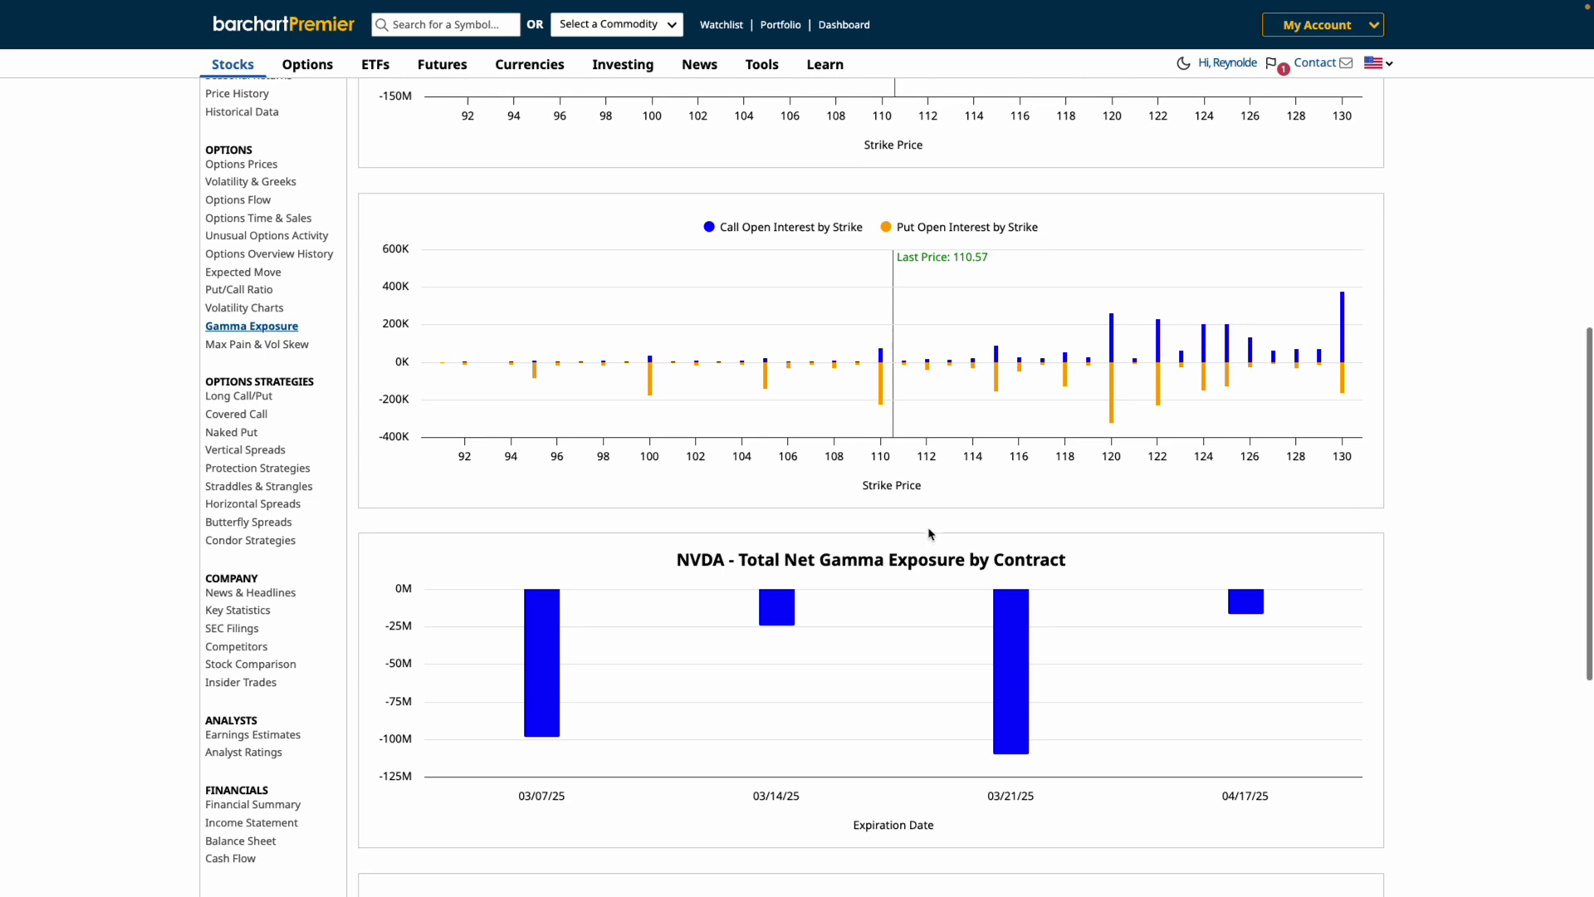
scroll(930, 534, "up", 5)
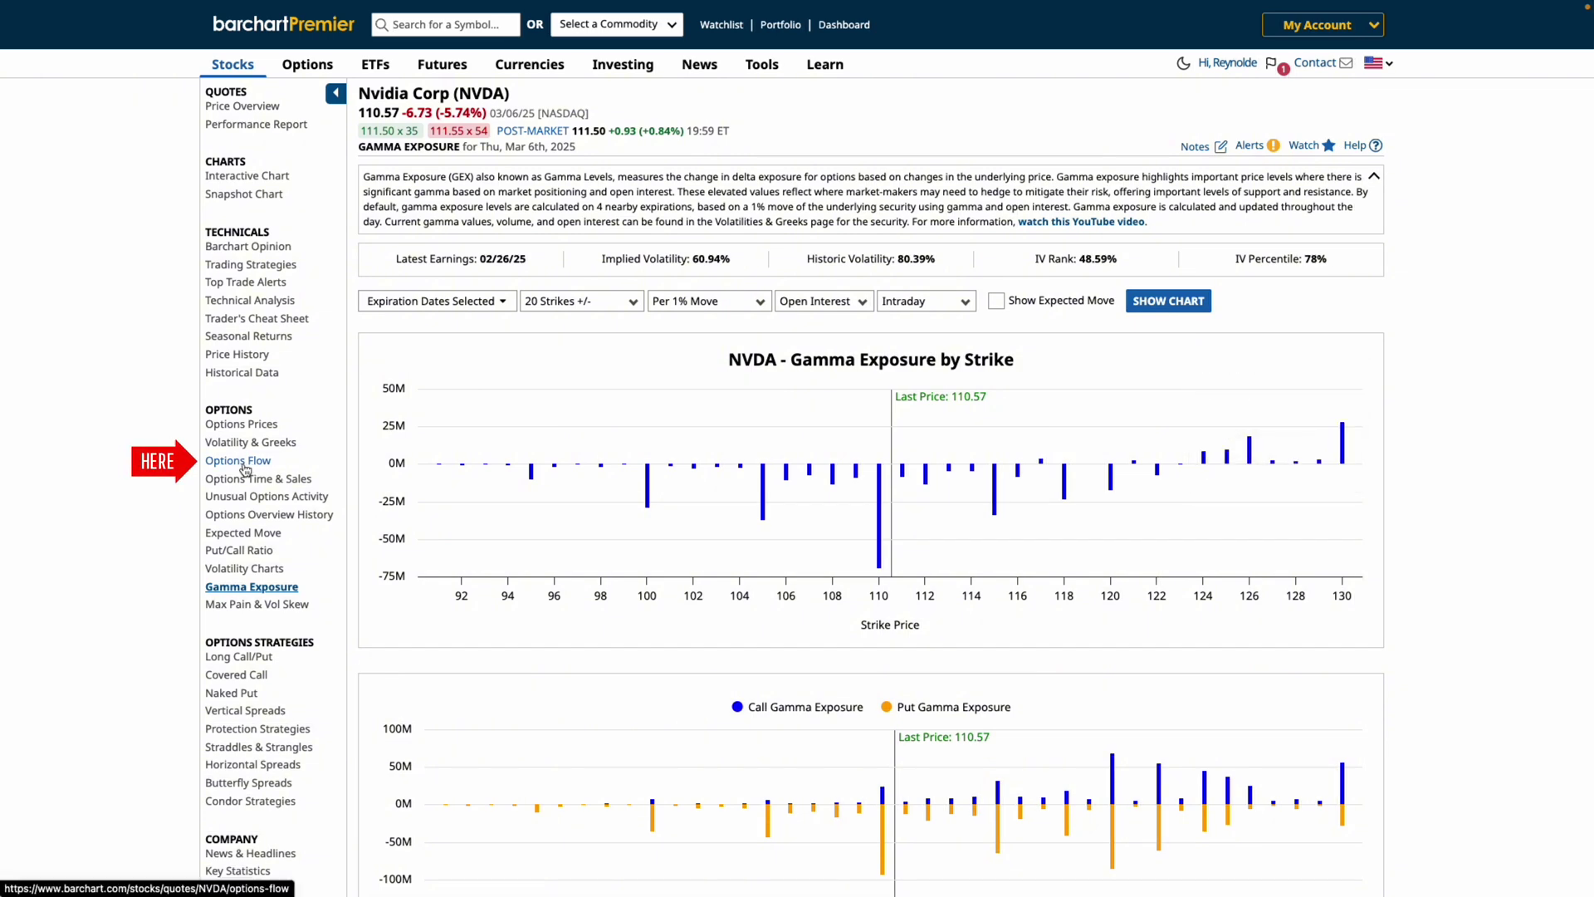
- Open Nvidia's Options Flow page and examine the large trades, including the Premium and Code columns
left_click(244, 465)
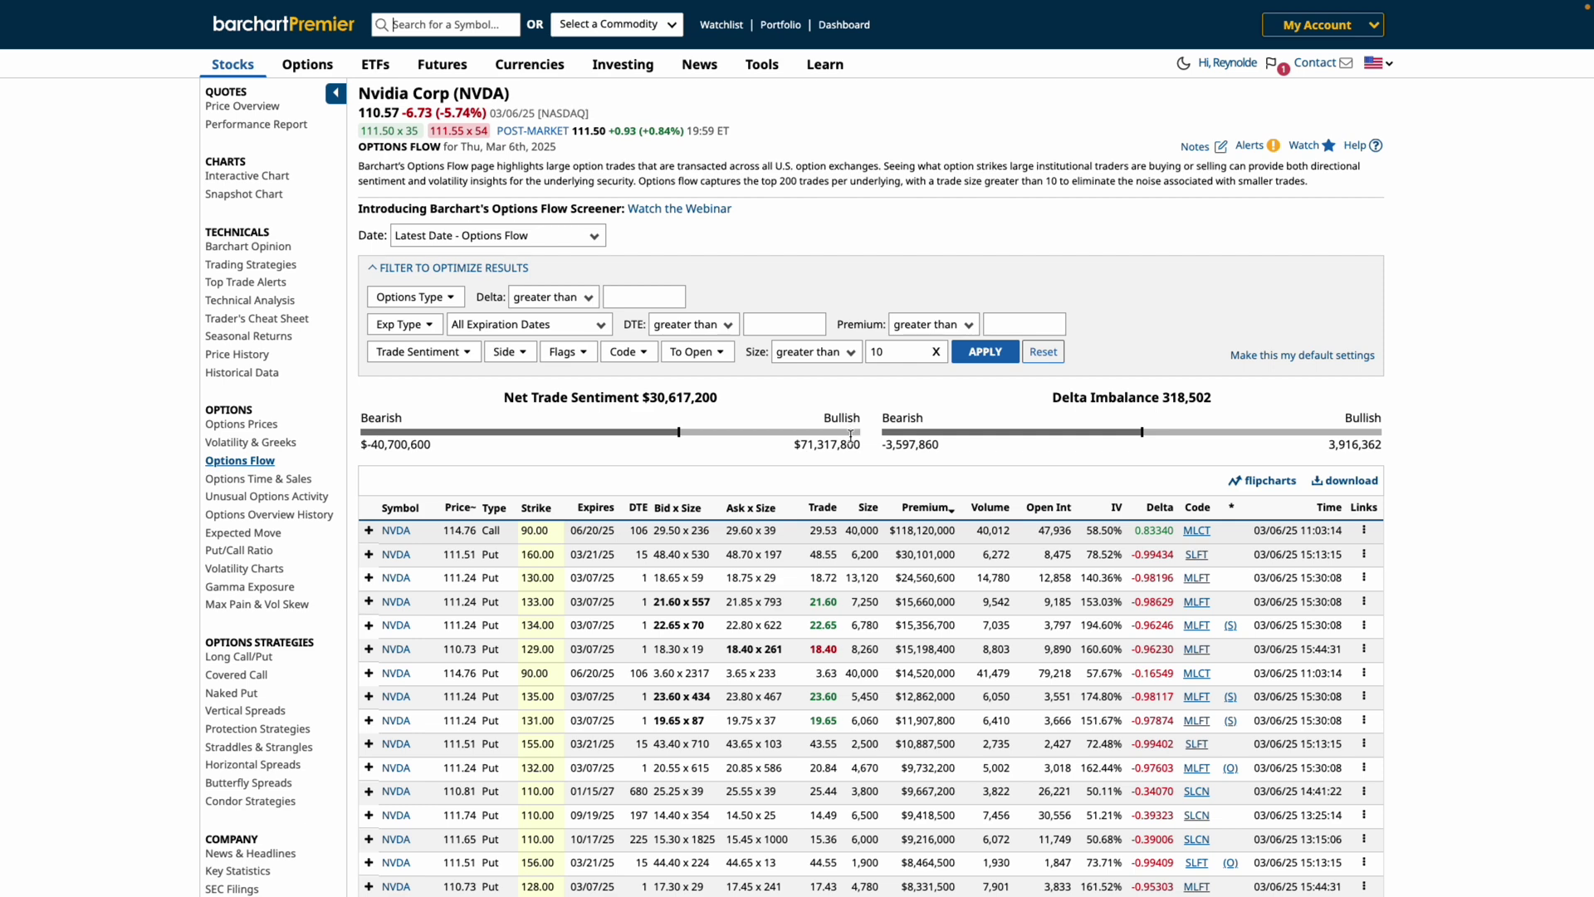
scroll(851, 436, "down", 2)
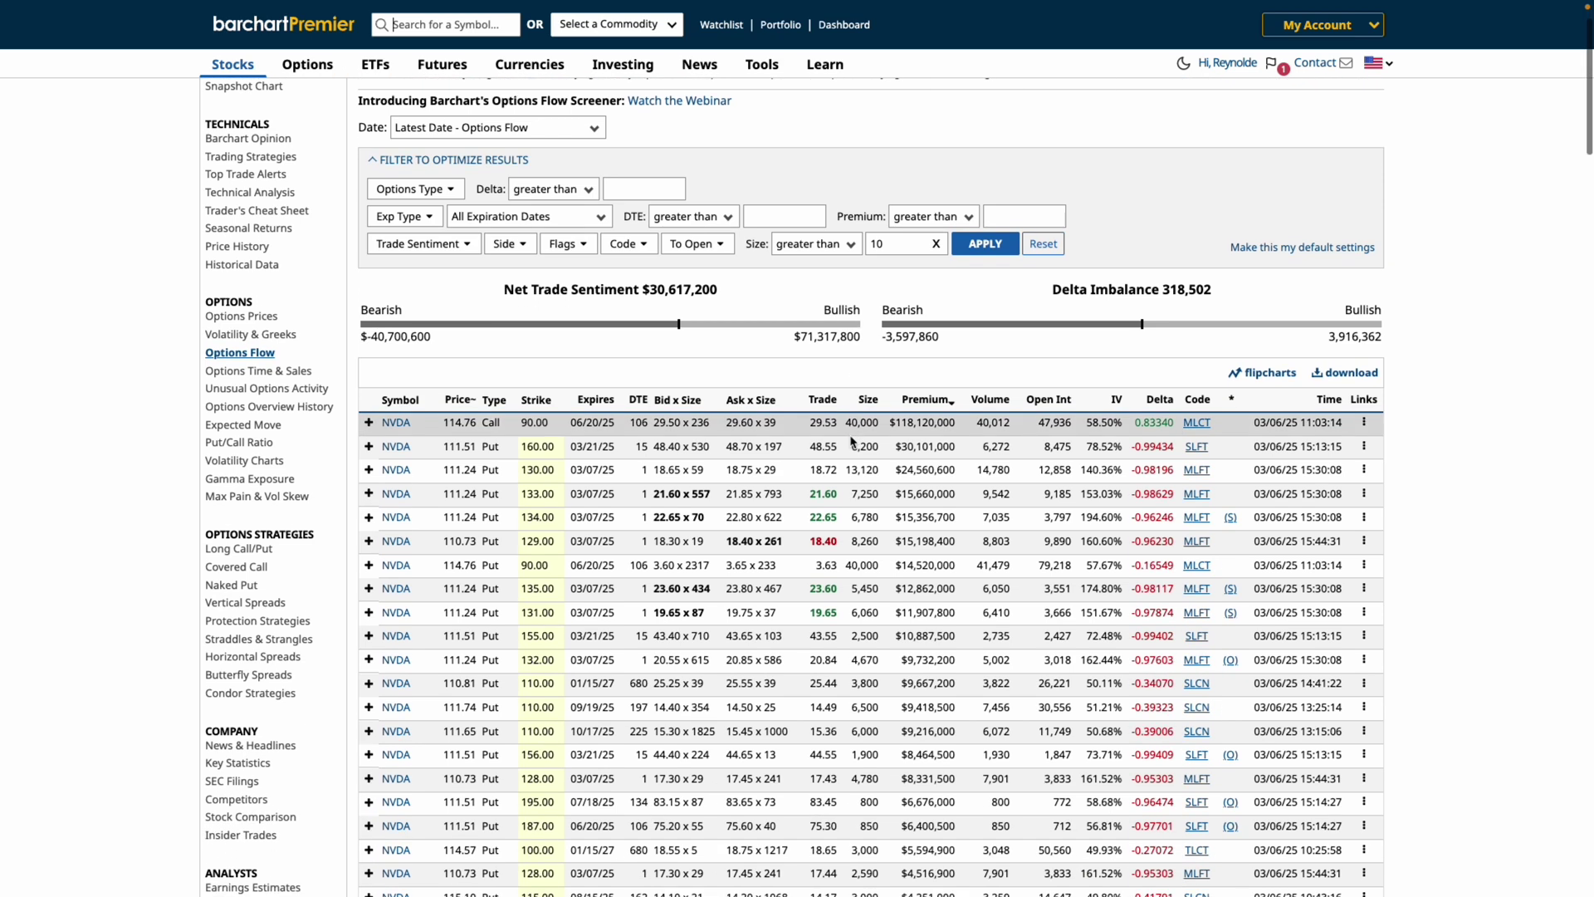
scroll(851, 440, "down", 2)
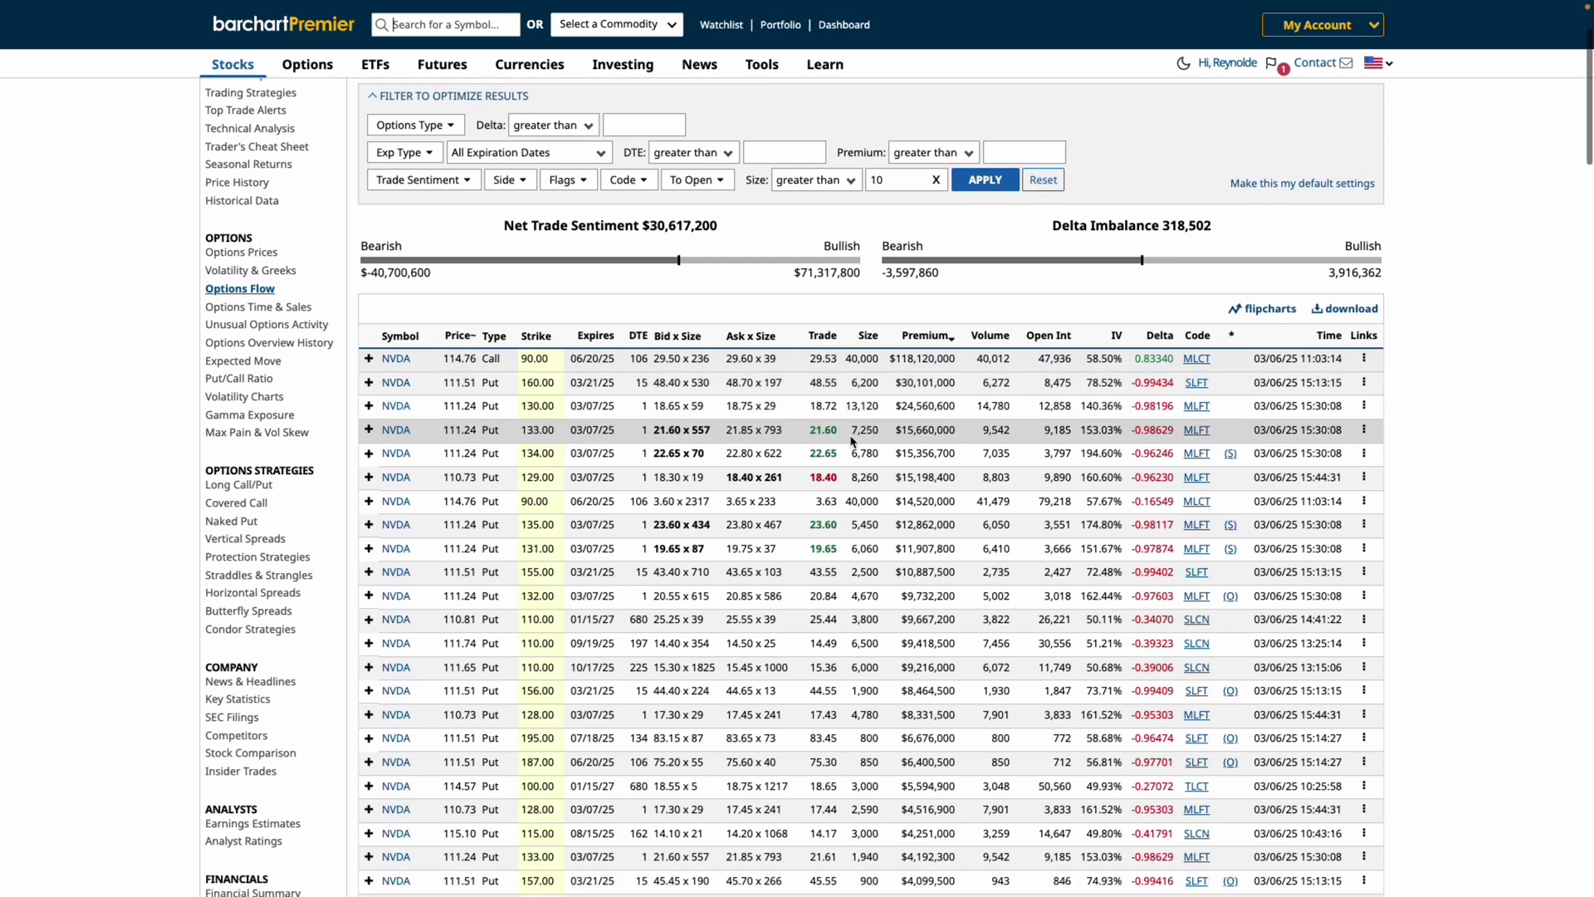
scroll(851, 440, "down", 1)
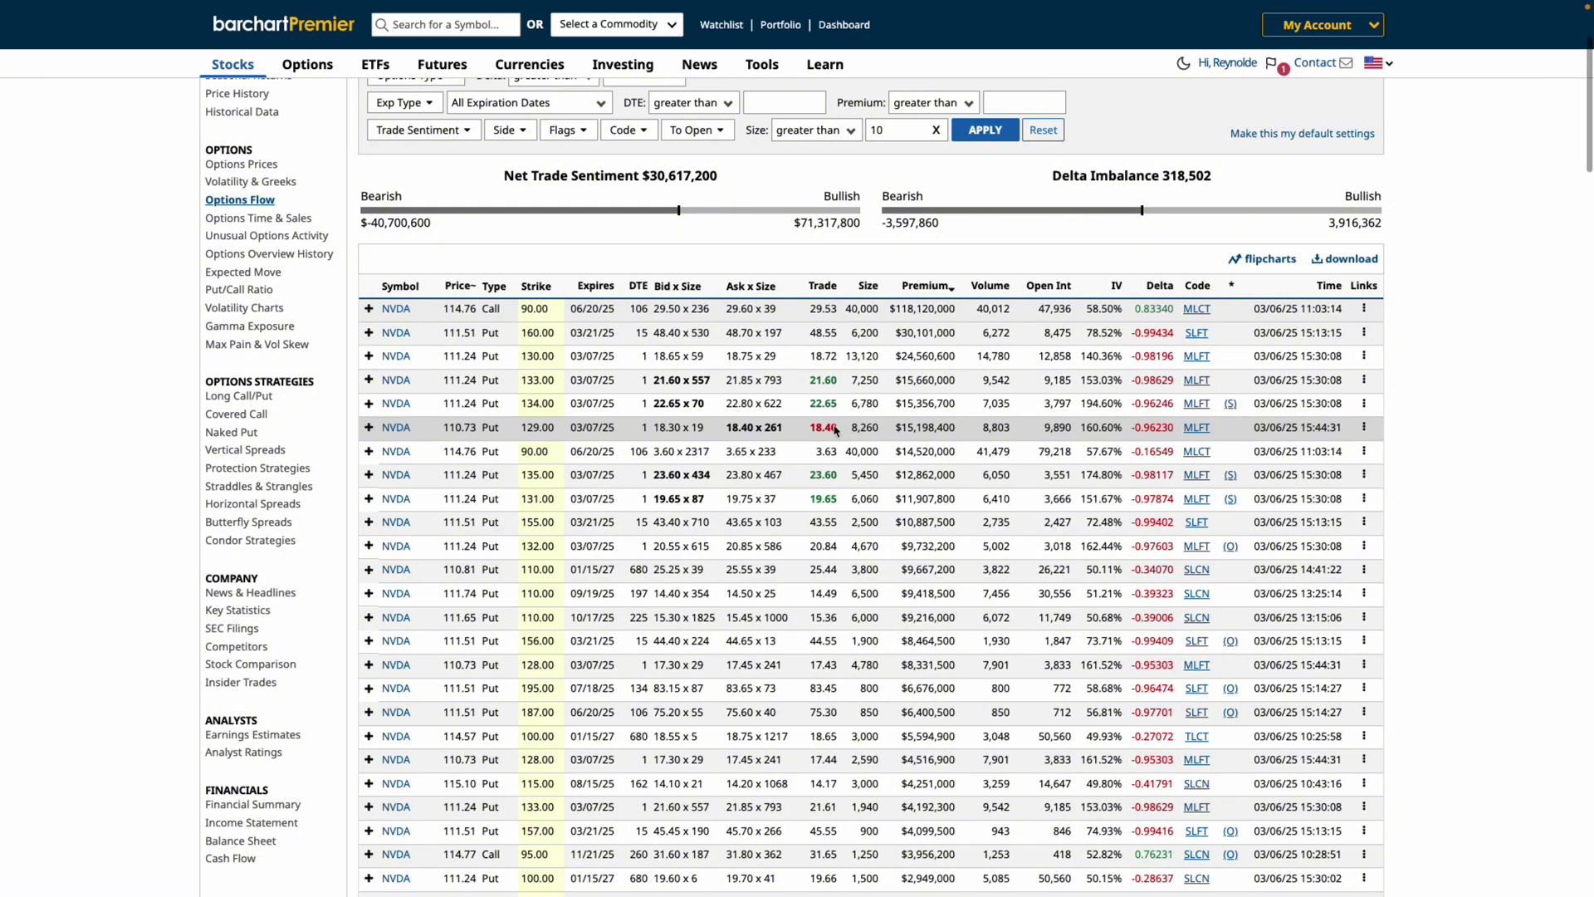
mouse_move(941, 287)
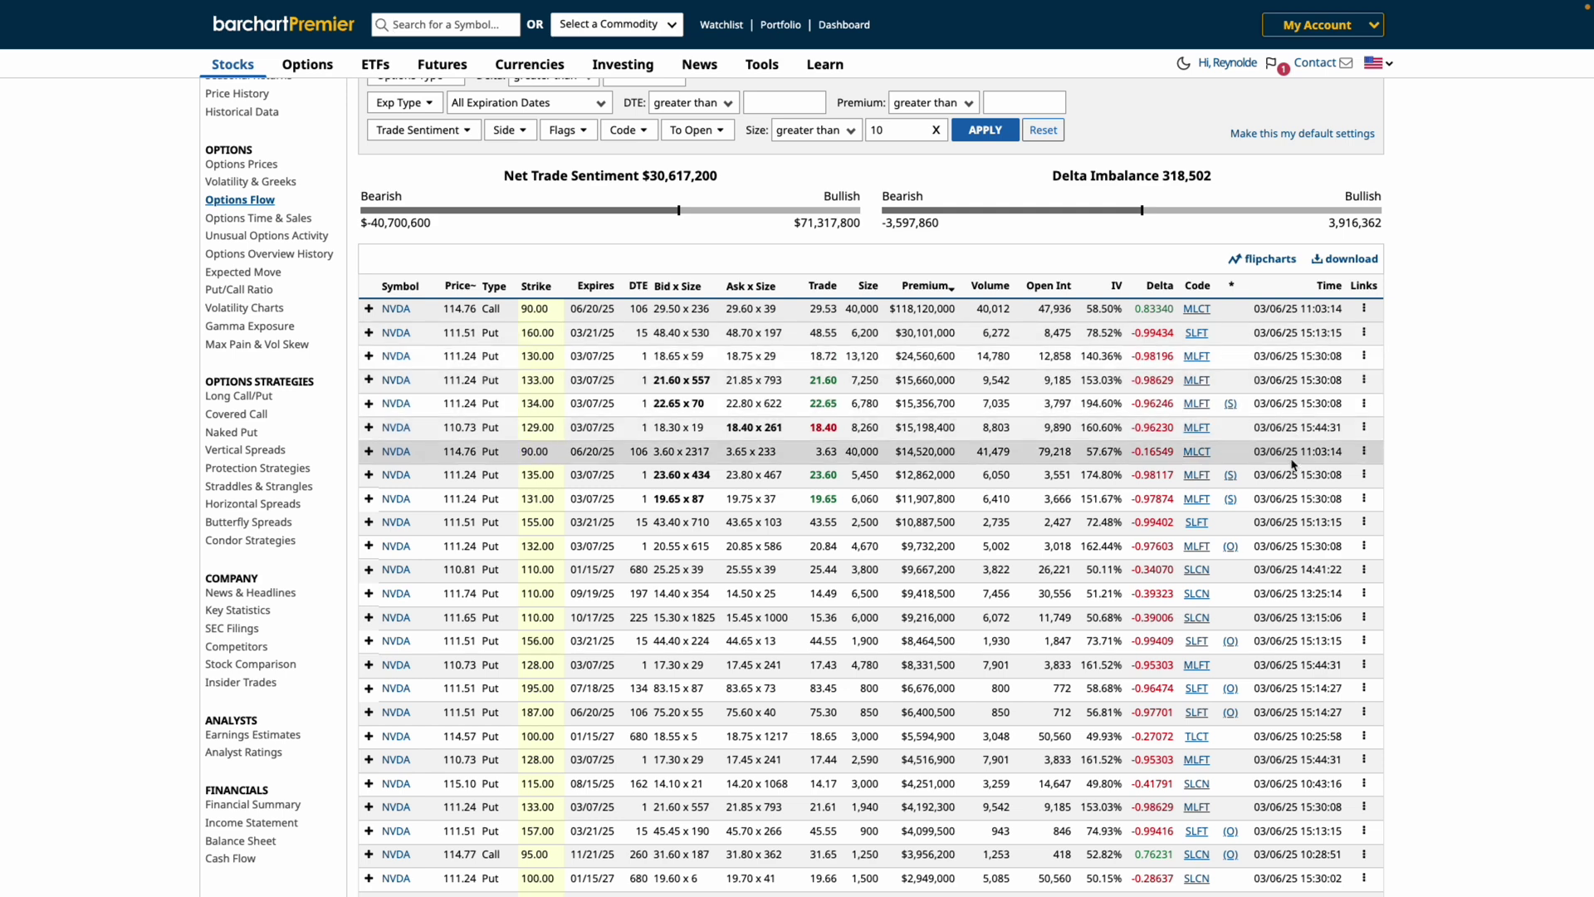
mouse_move(1199, 290)
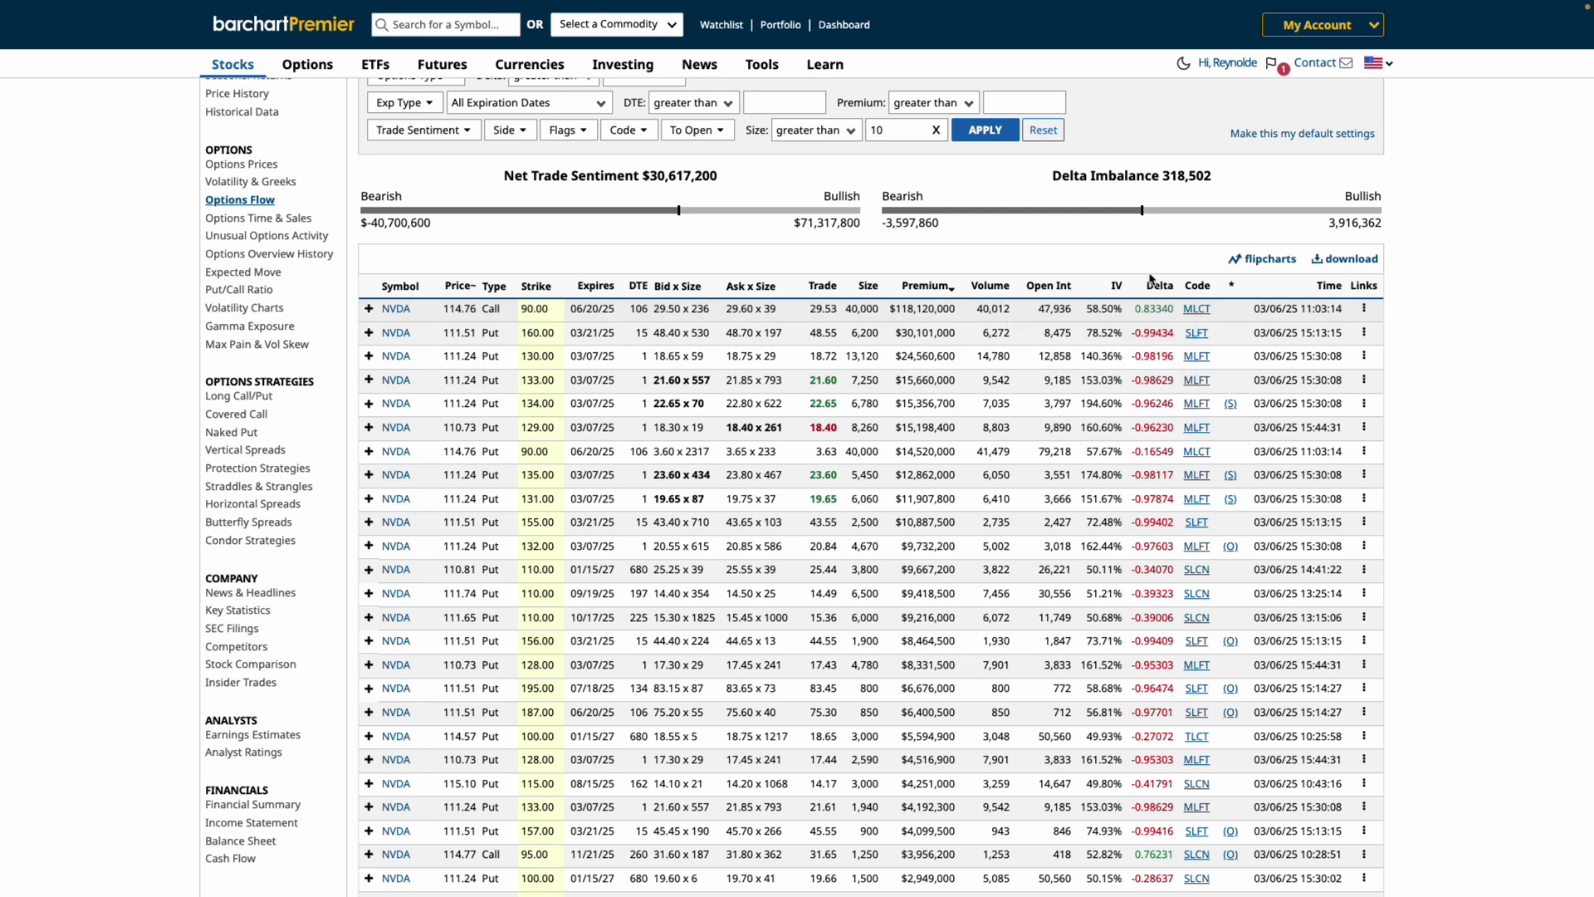
- Open the Archived Webinars page and look through the webinar recordings
scroll(1035, 239, "up", 3)
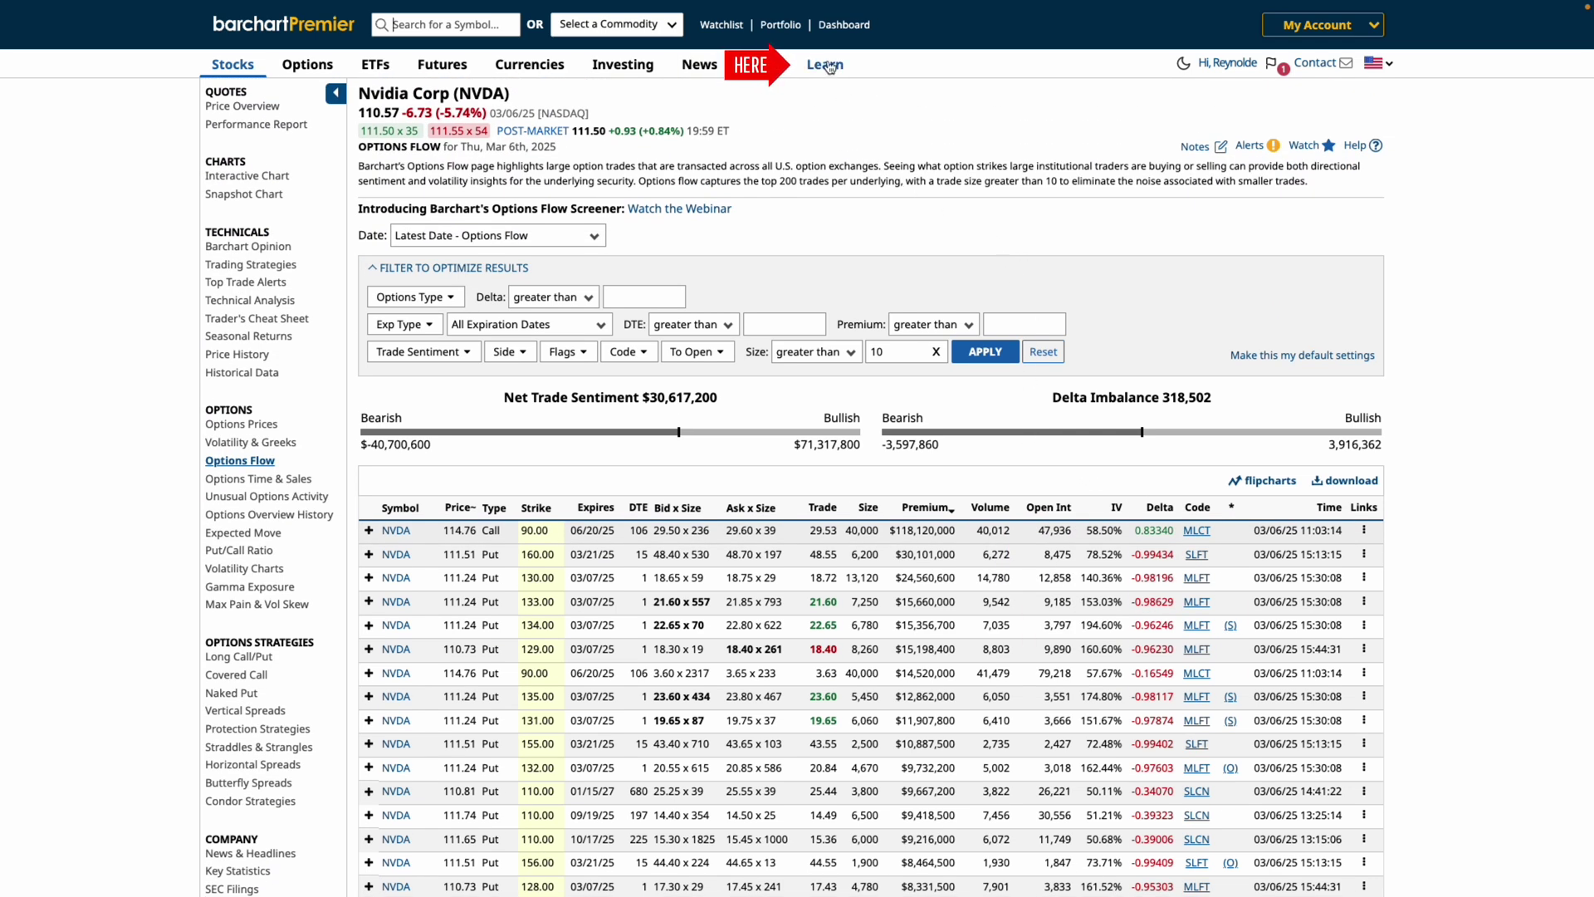
mouse_move(828, 68)
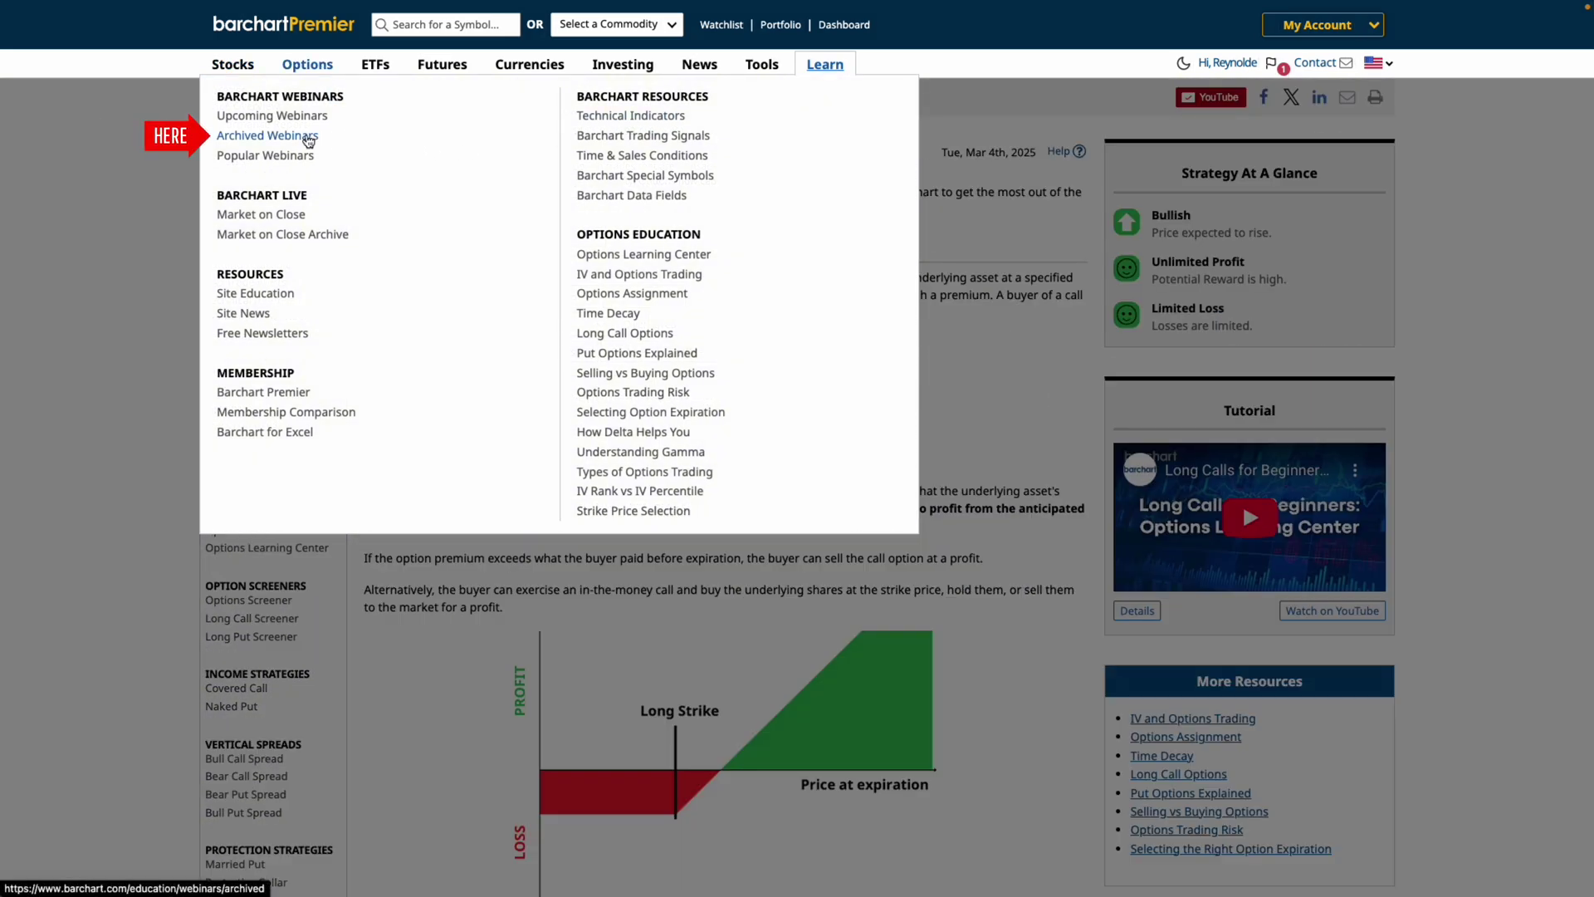
left_click(306, 137)
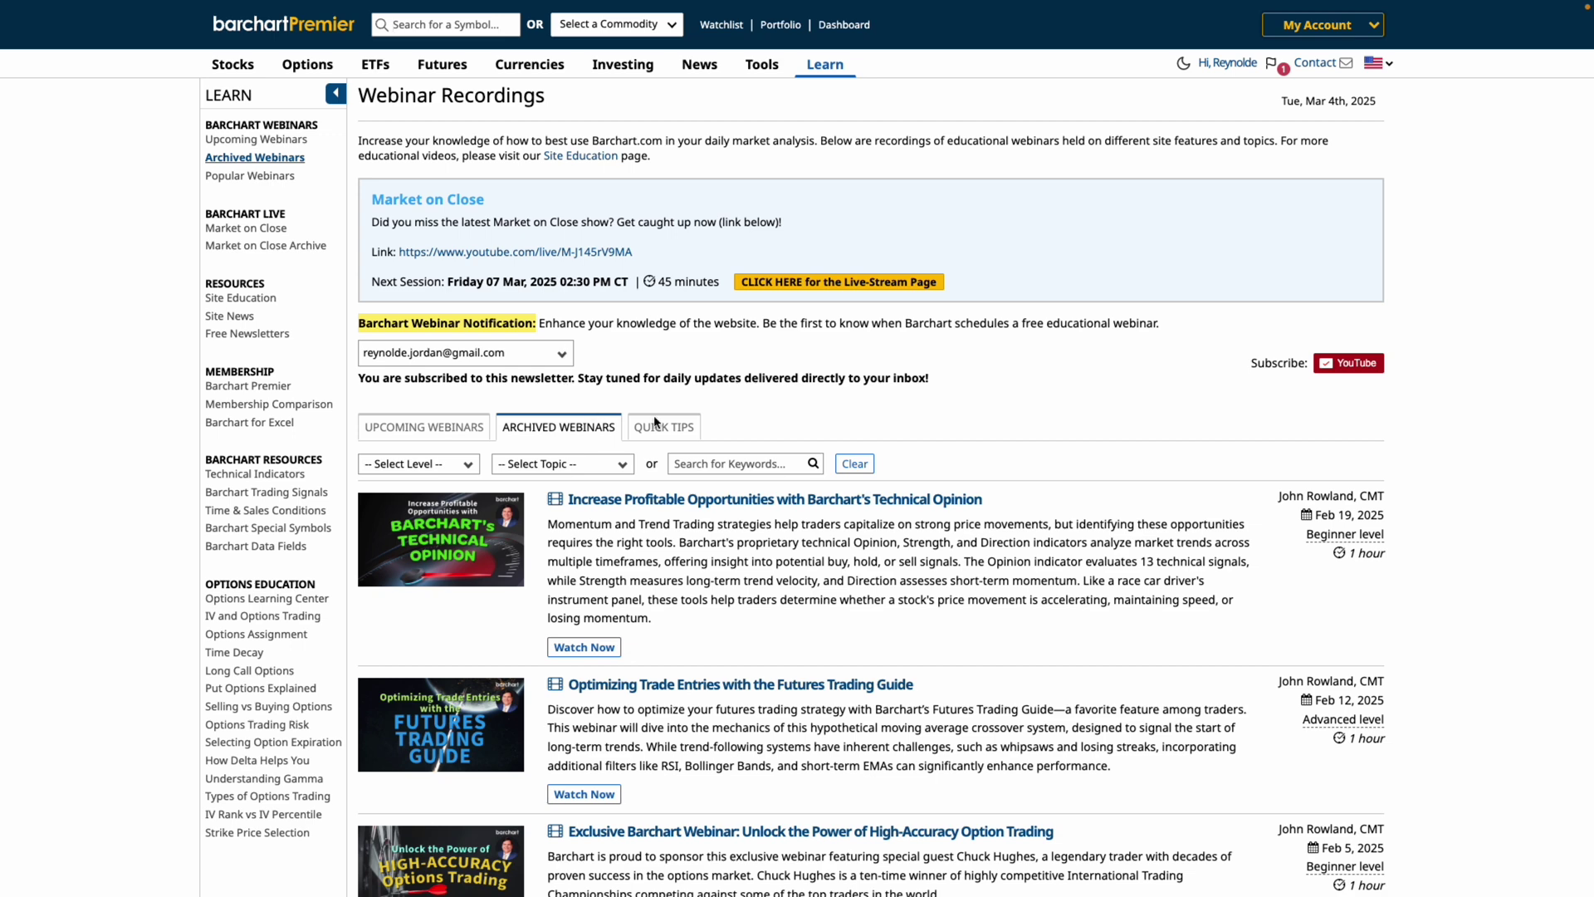
scroll(656, 422, "down", 4)
scroll(645, 403, "up", 2)
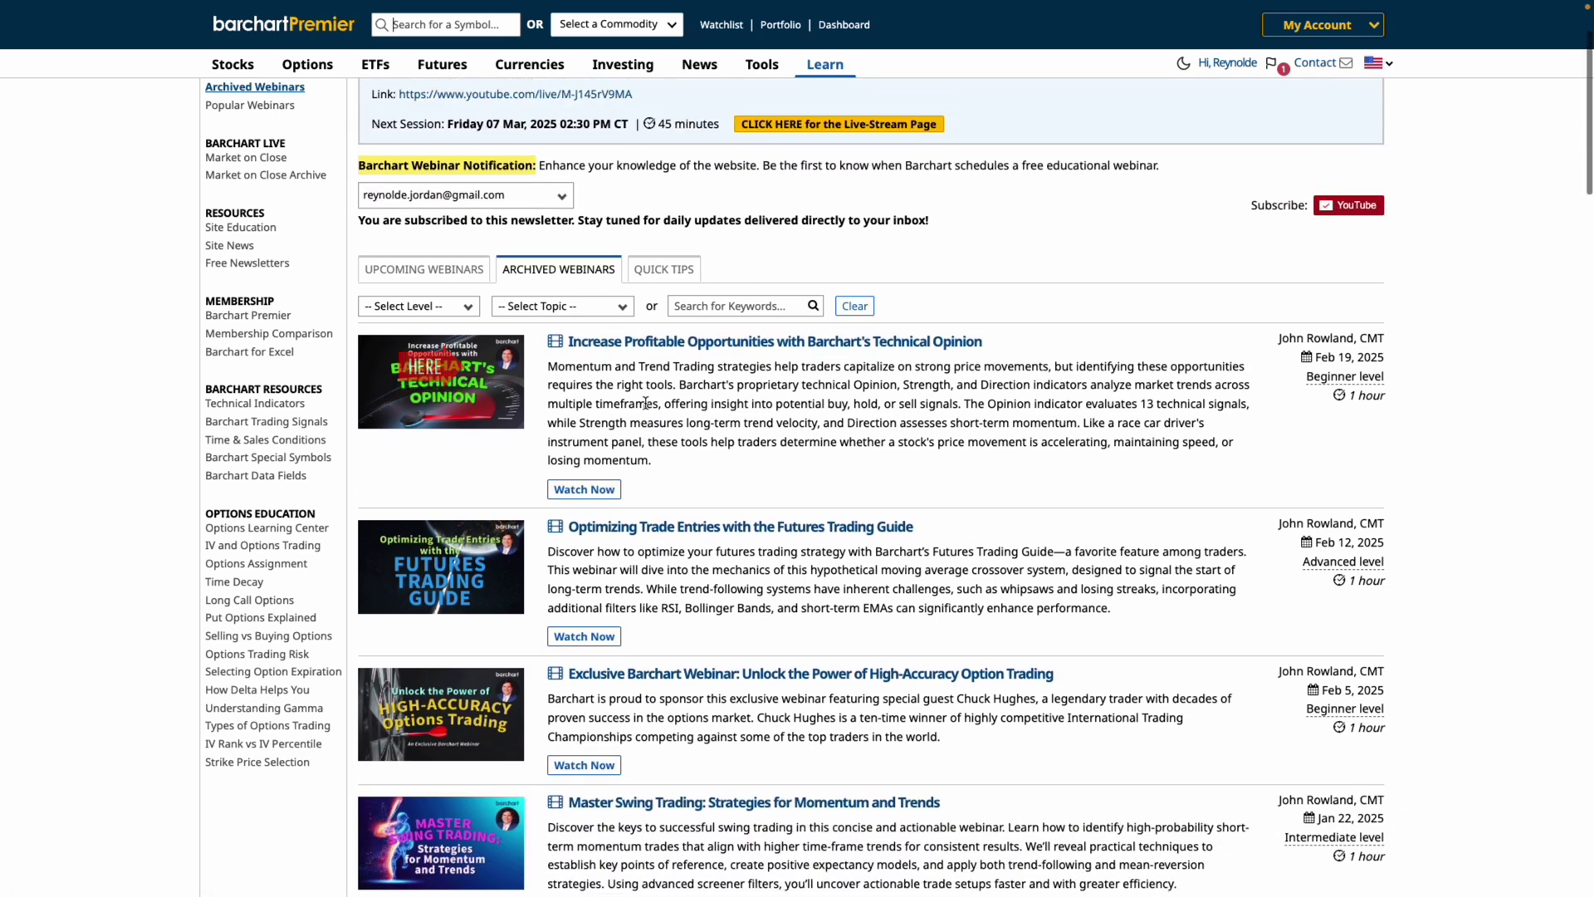
scroll(645, 402, "up", 1)
- Filter the archived webinars by the Options topic and open the "Shedding Light on 'Naked Puts'" recording
left_click(619, 366)
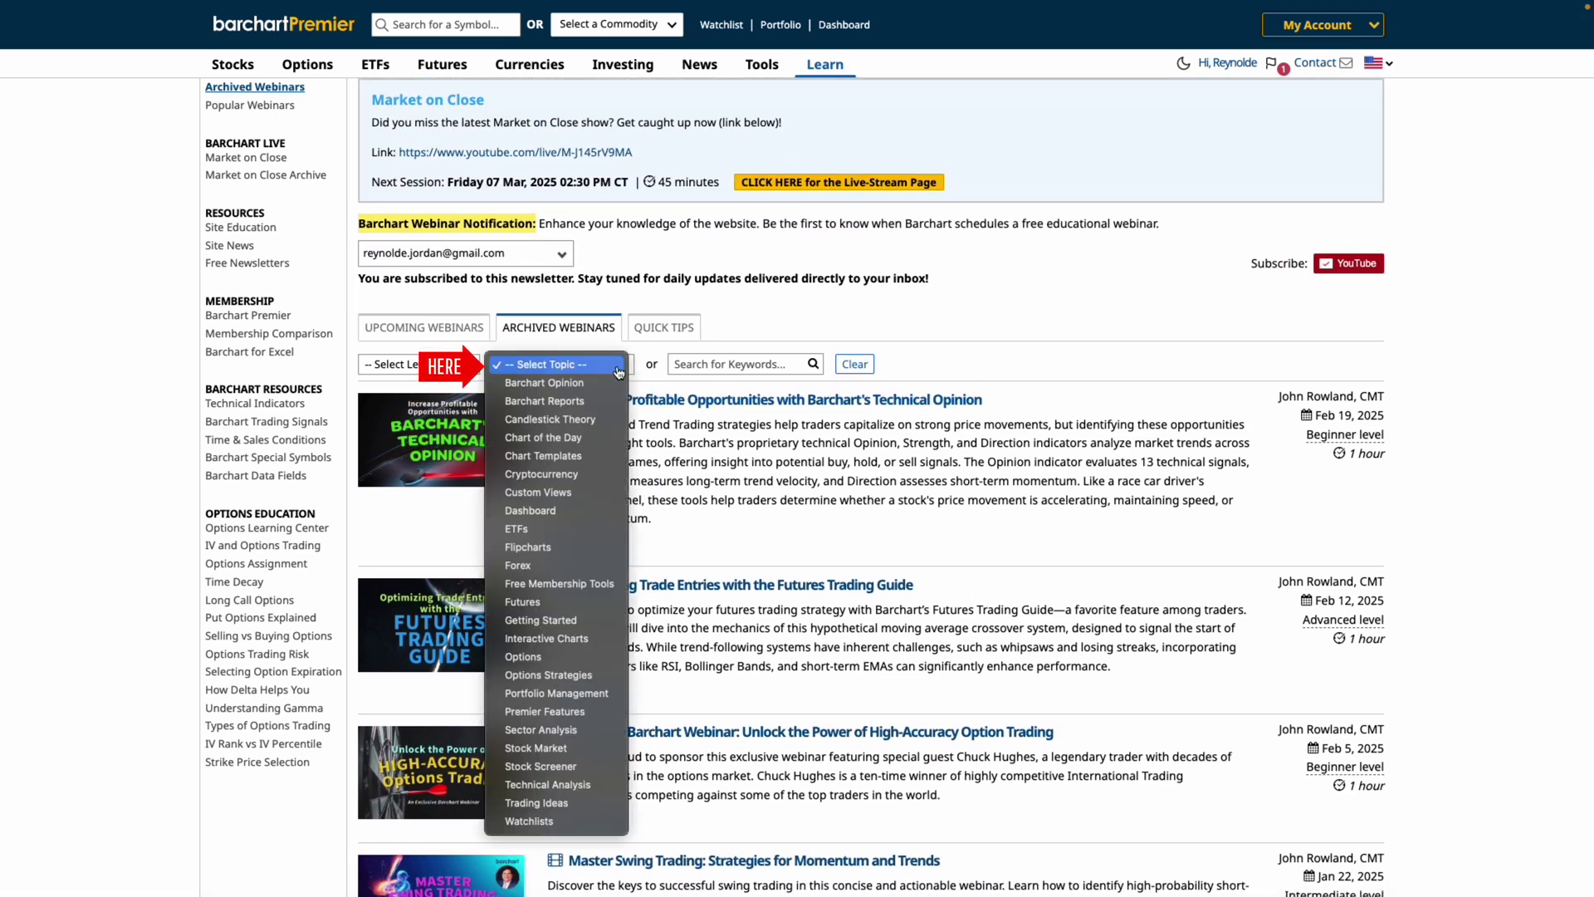
left_click(555, 658)
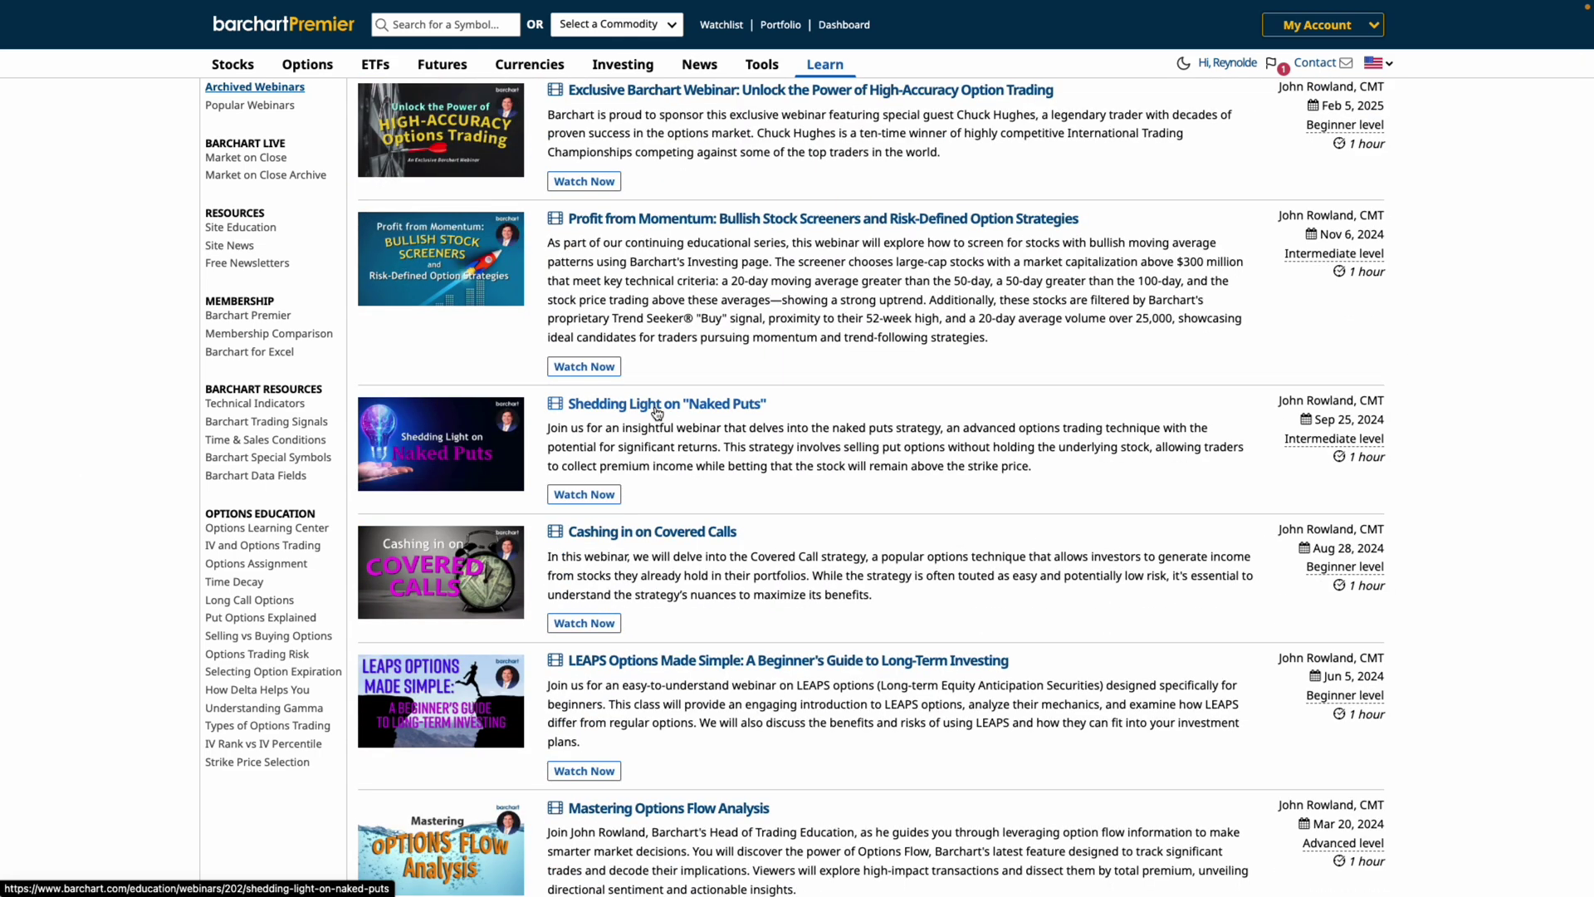
left_click(664, 404)
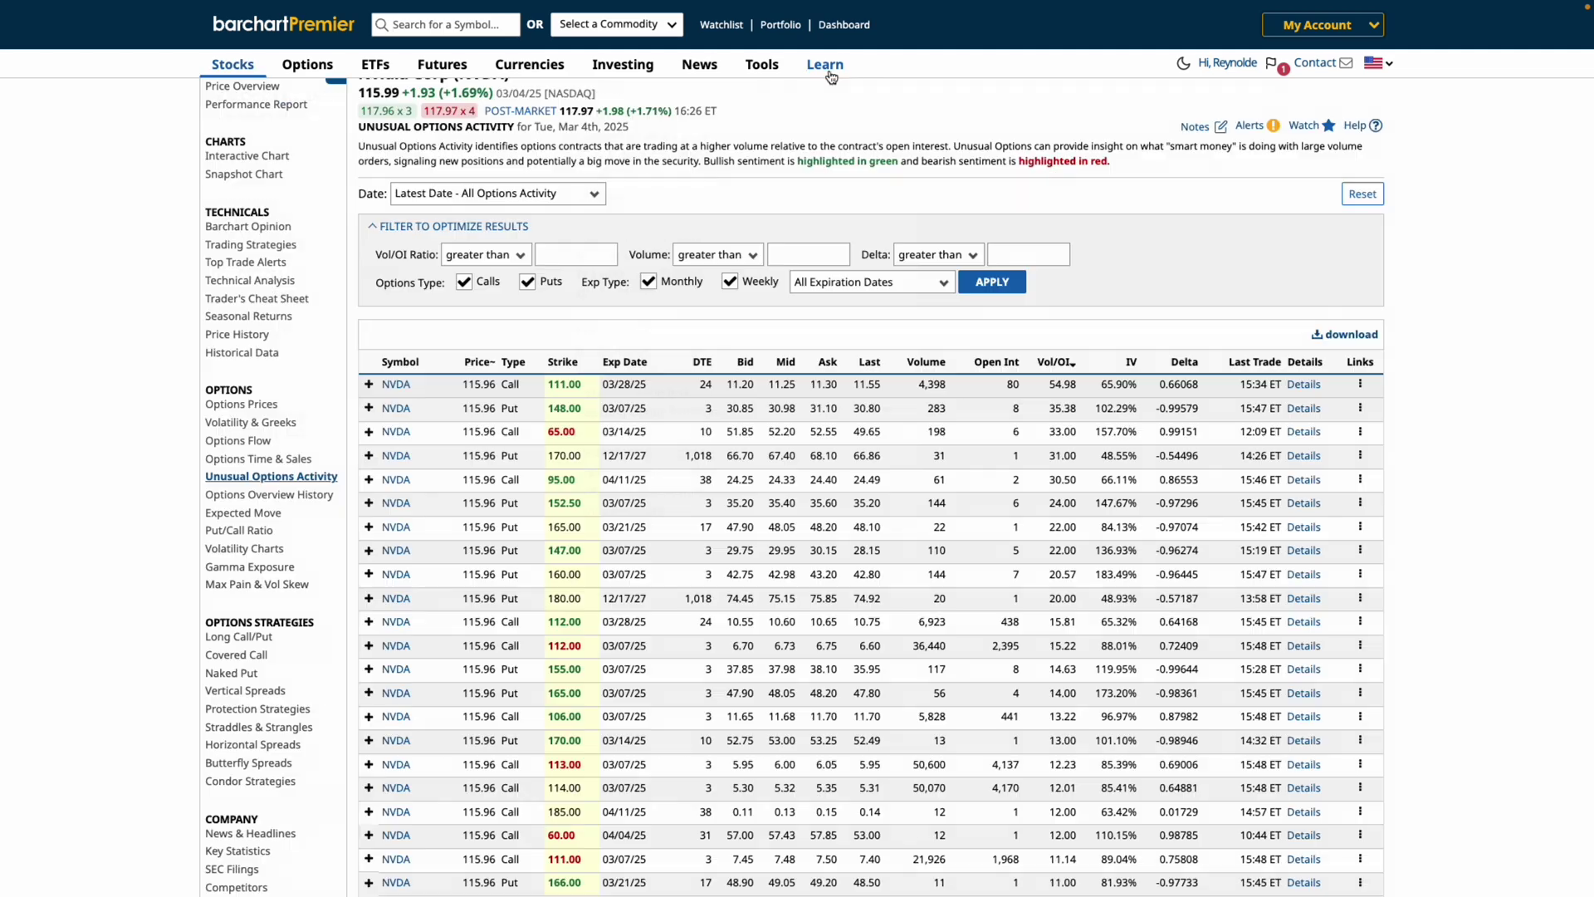
- Open the Free Newsletters page and find the Unusual Options Activity newsletter under the exclusive Barchart commentary
mouse_move(831, 78)
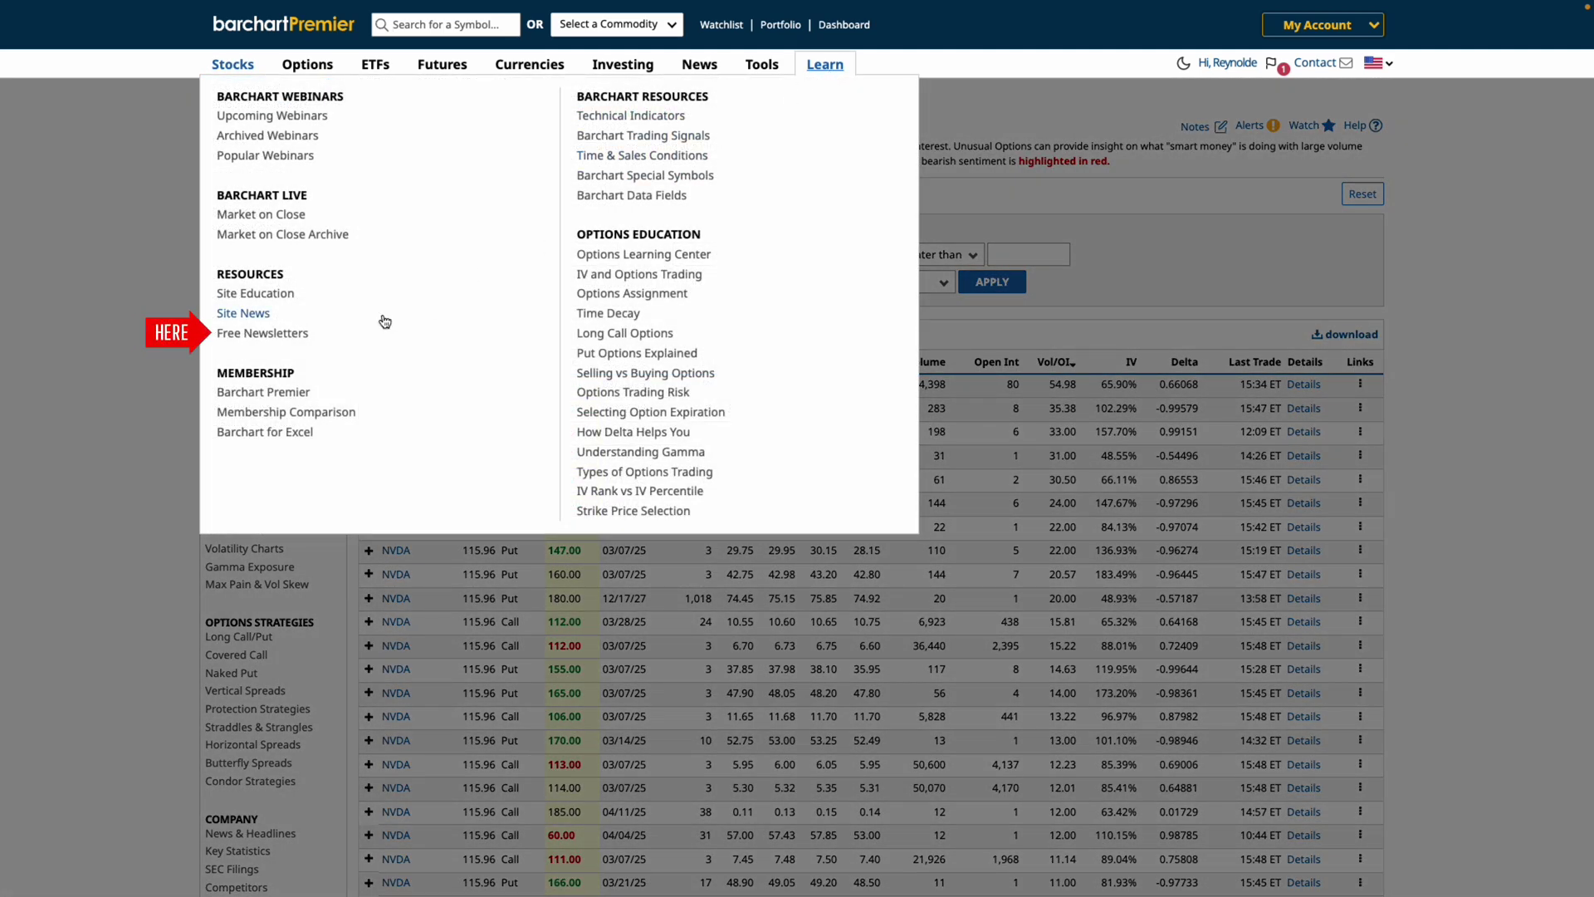
left_click(302, 339)
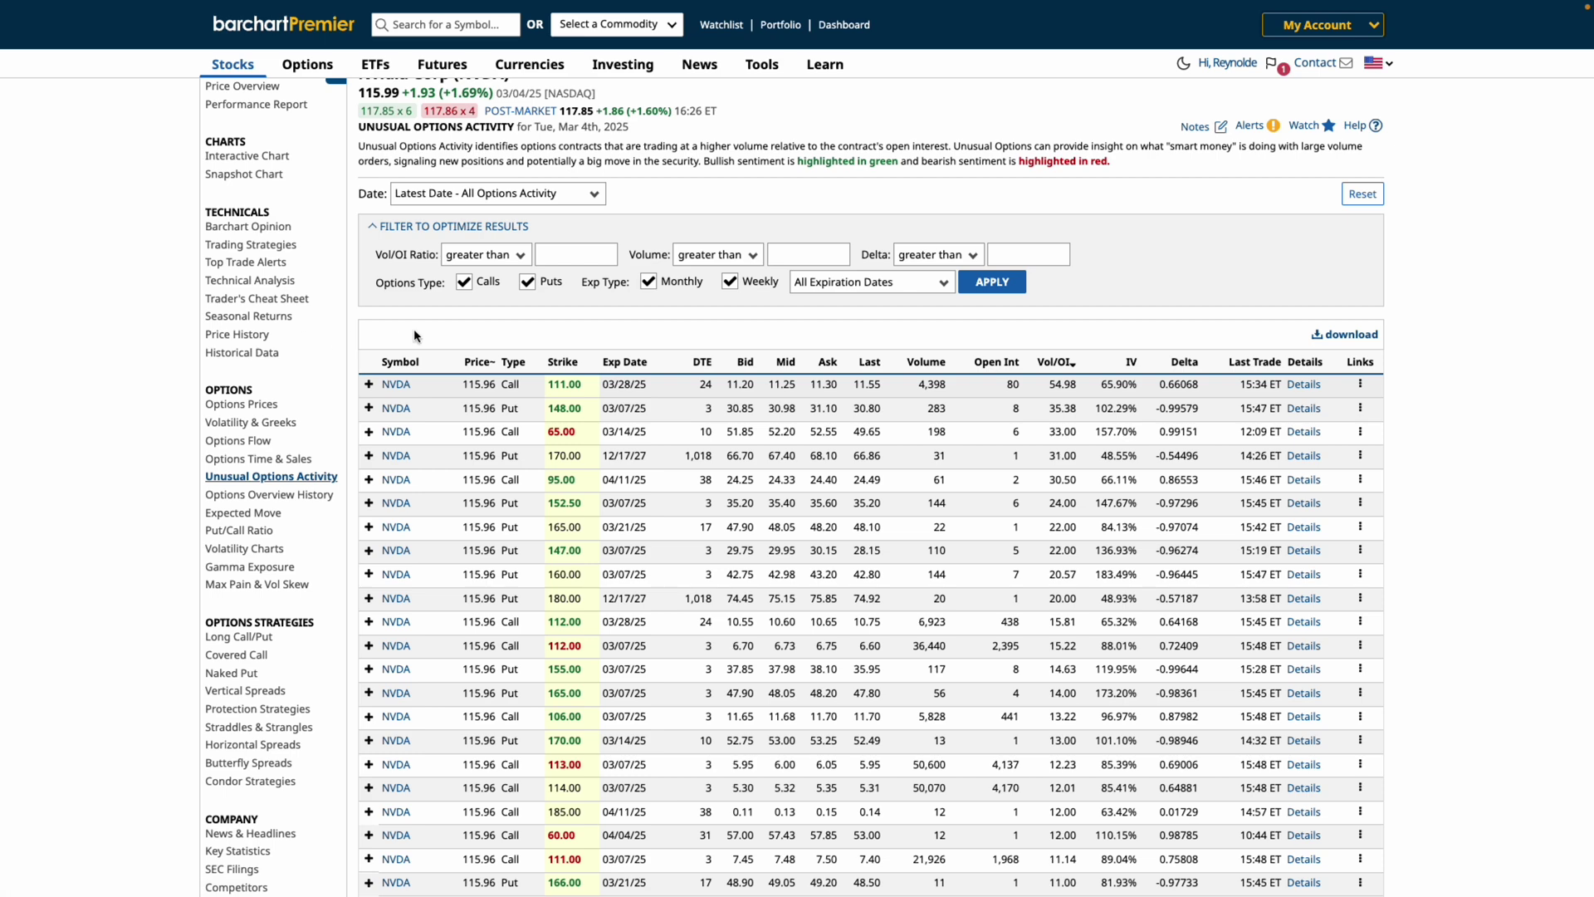
scroll(828, 393, "down", 4)
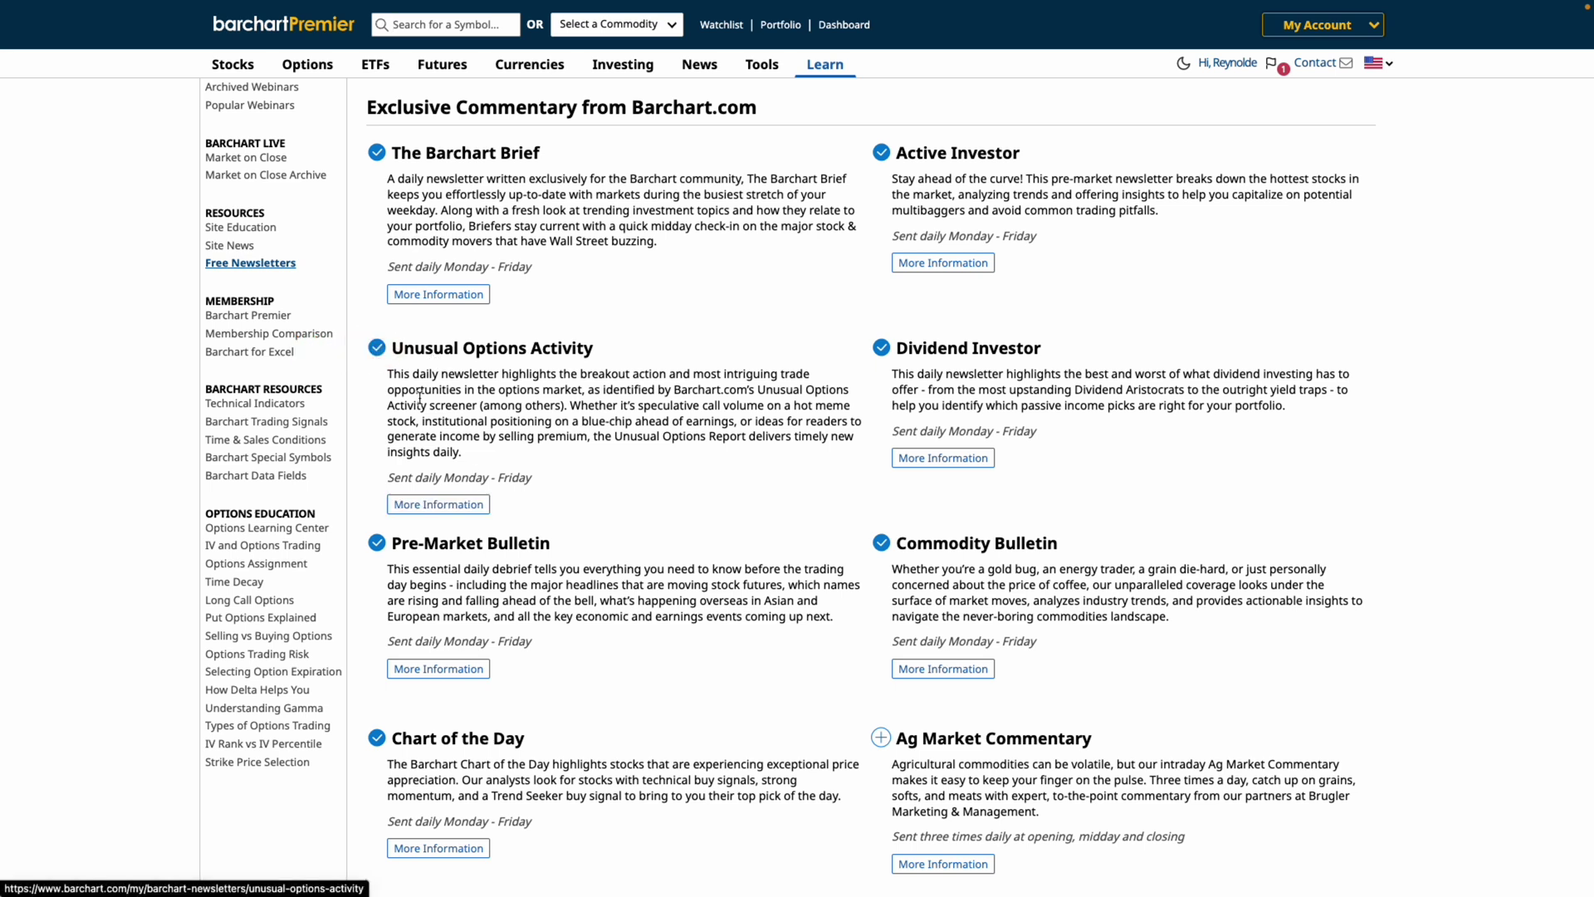
- Unsubscribe from the Unusual Options Activity newsletter, subscribe to it again and dismiss the notifications
left_click(378, 349)
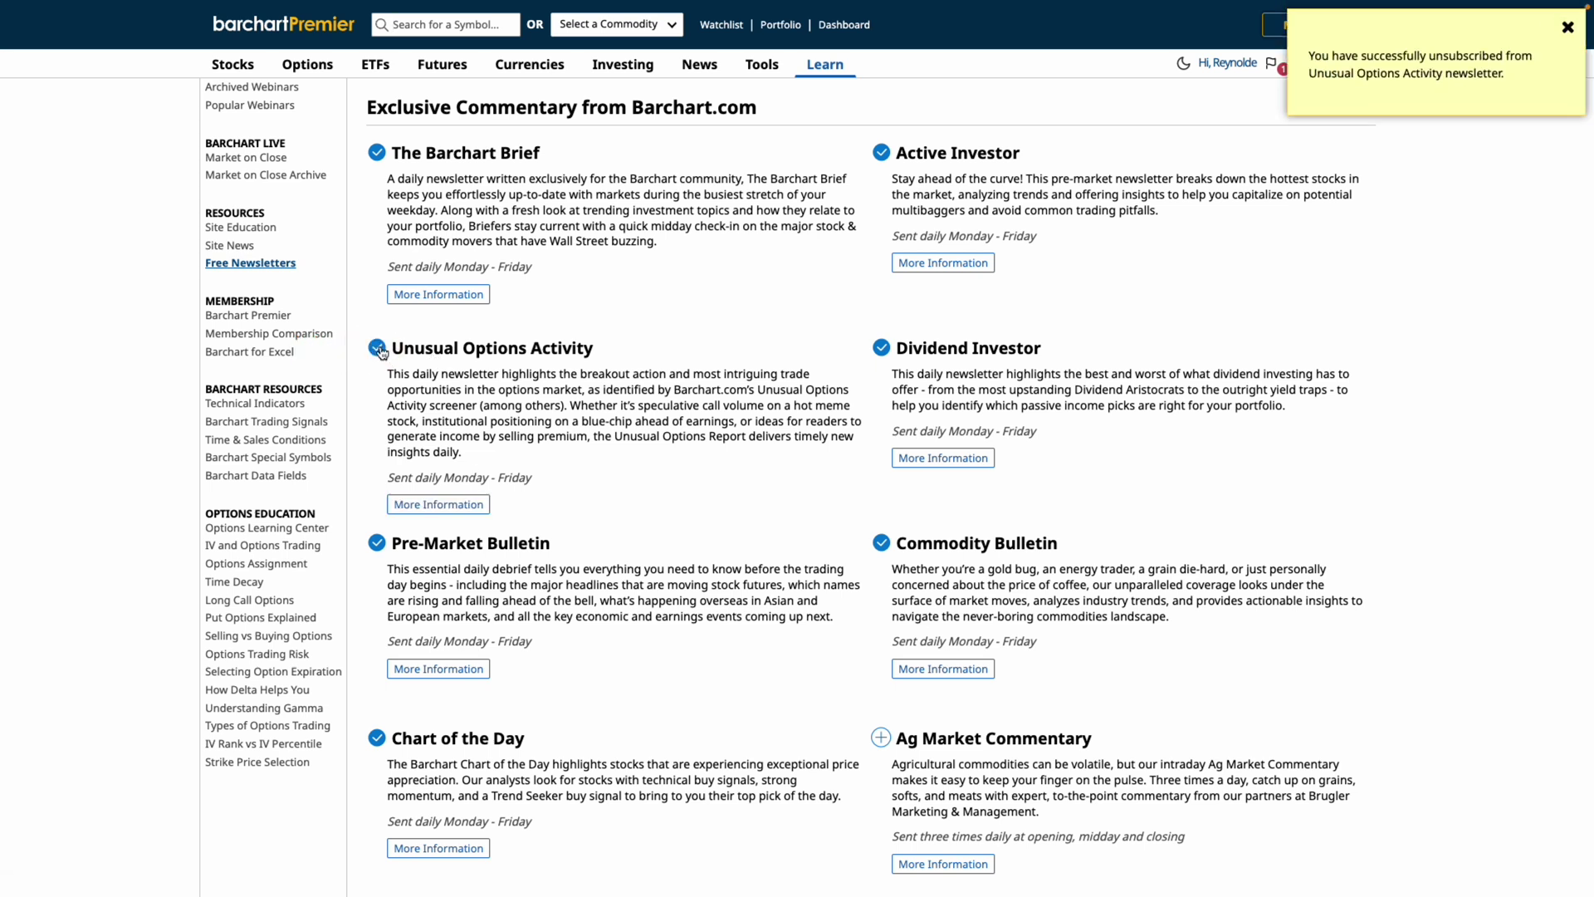
left_click(378, 350)
left_click(1568, 28)
left_click(1568, 27)
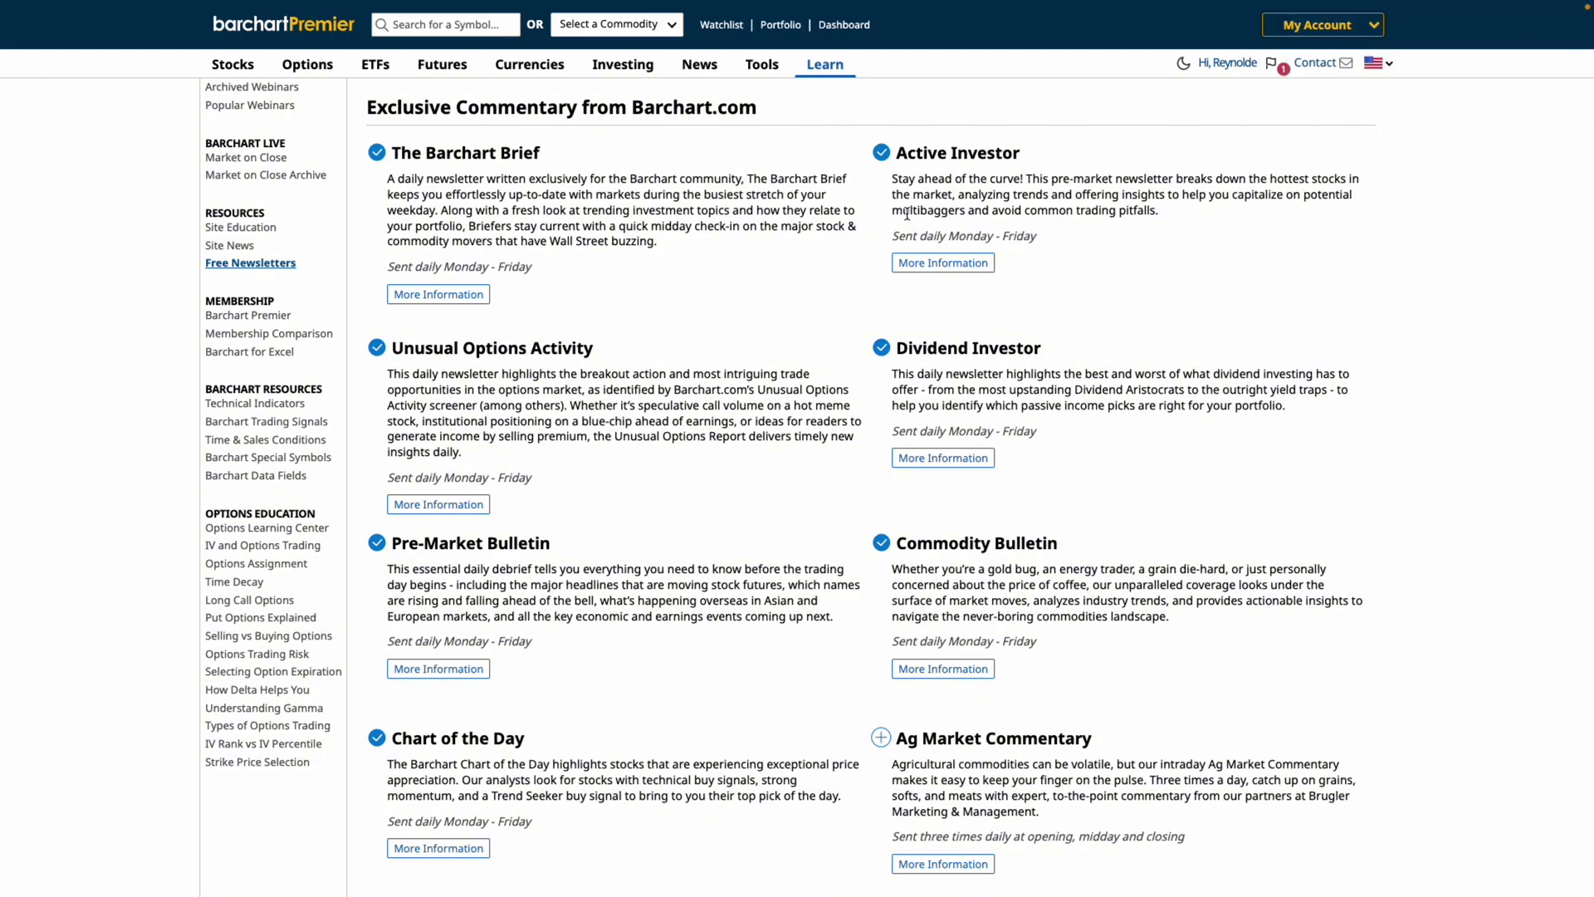
scroll(363, 83, "up", 4)
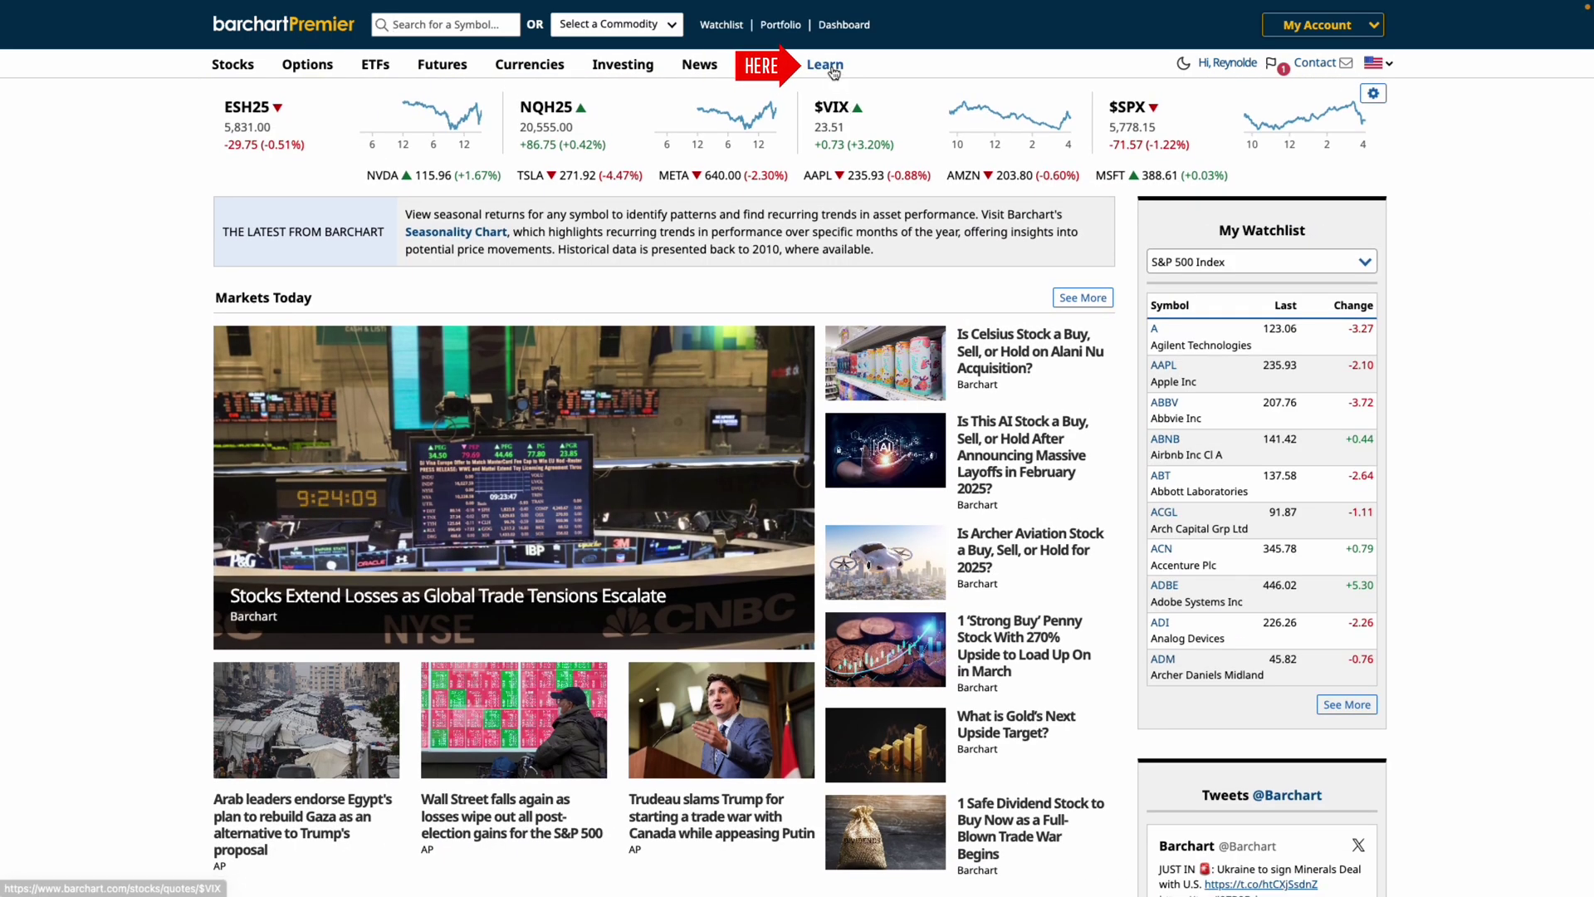
- Open the Options Trading Risk article and read through the section on the three core risks in options trading
mouse_move(824, 64)
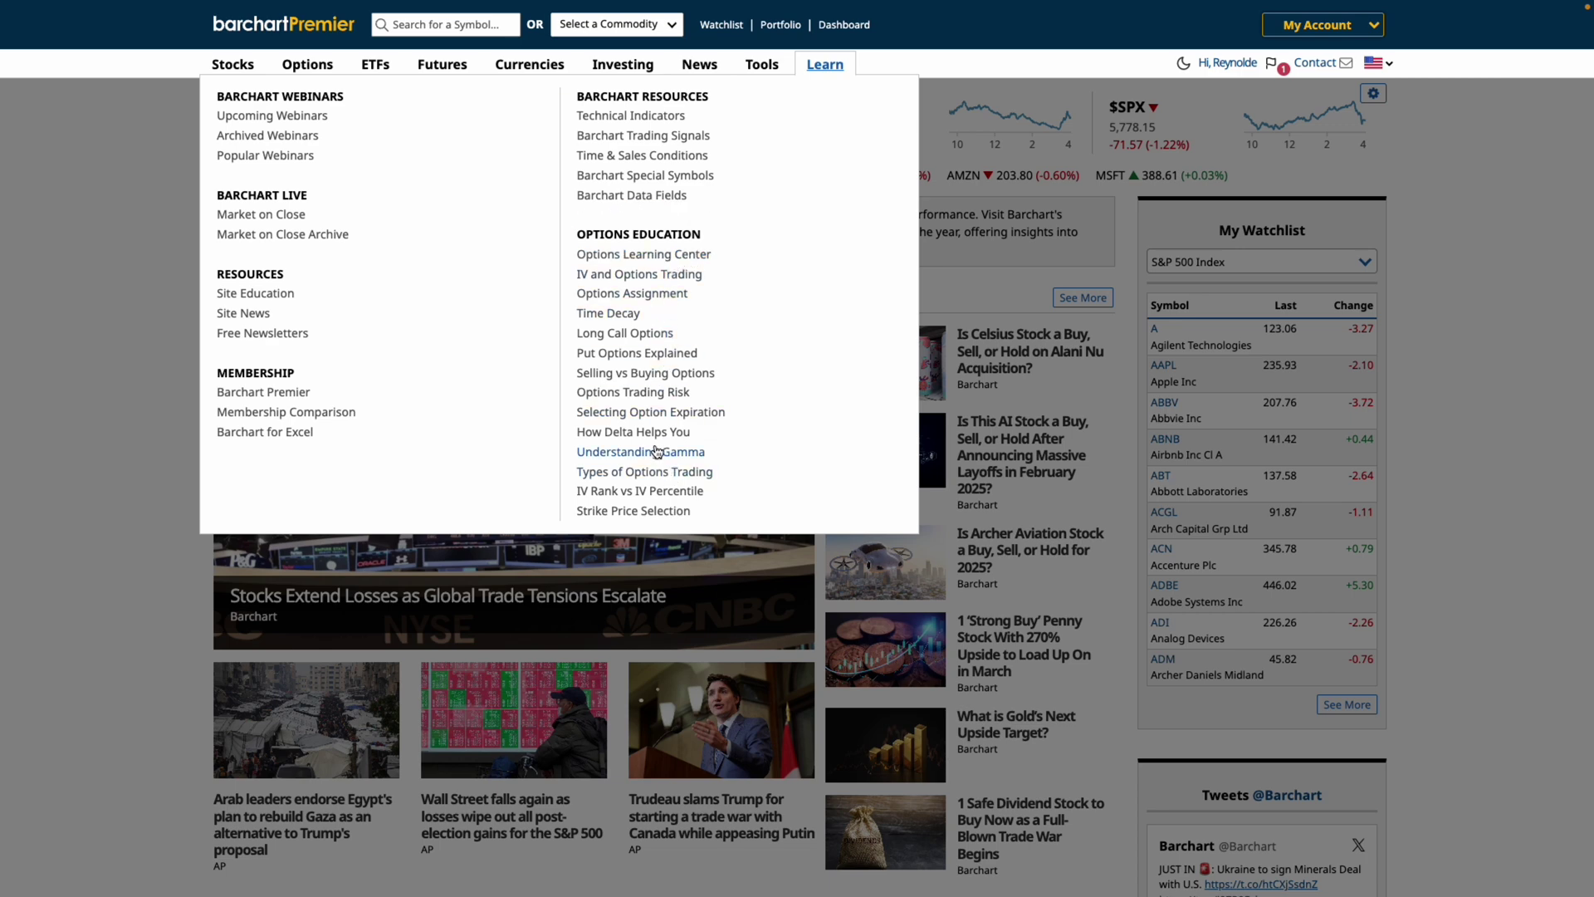
left_click(634, 392)
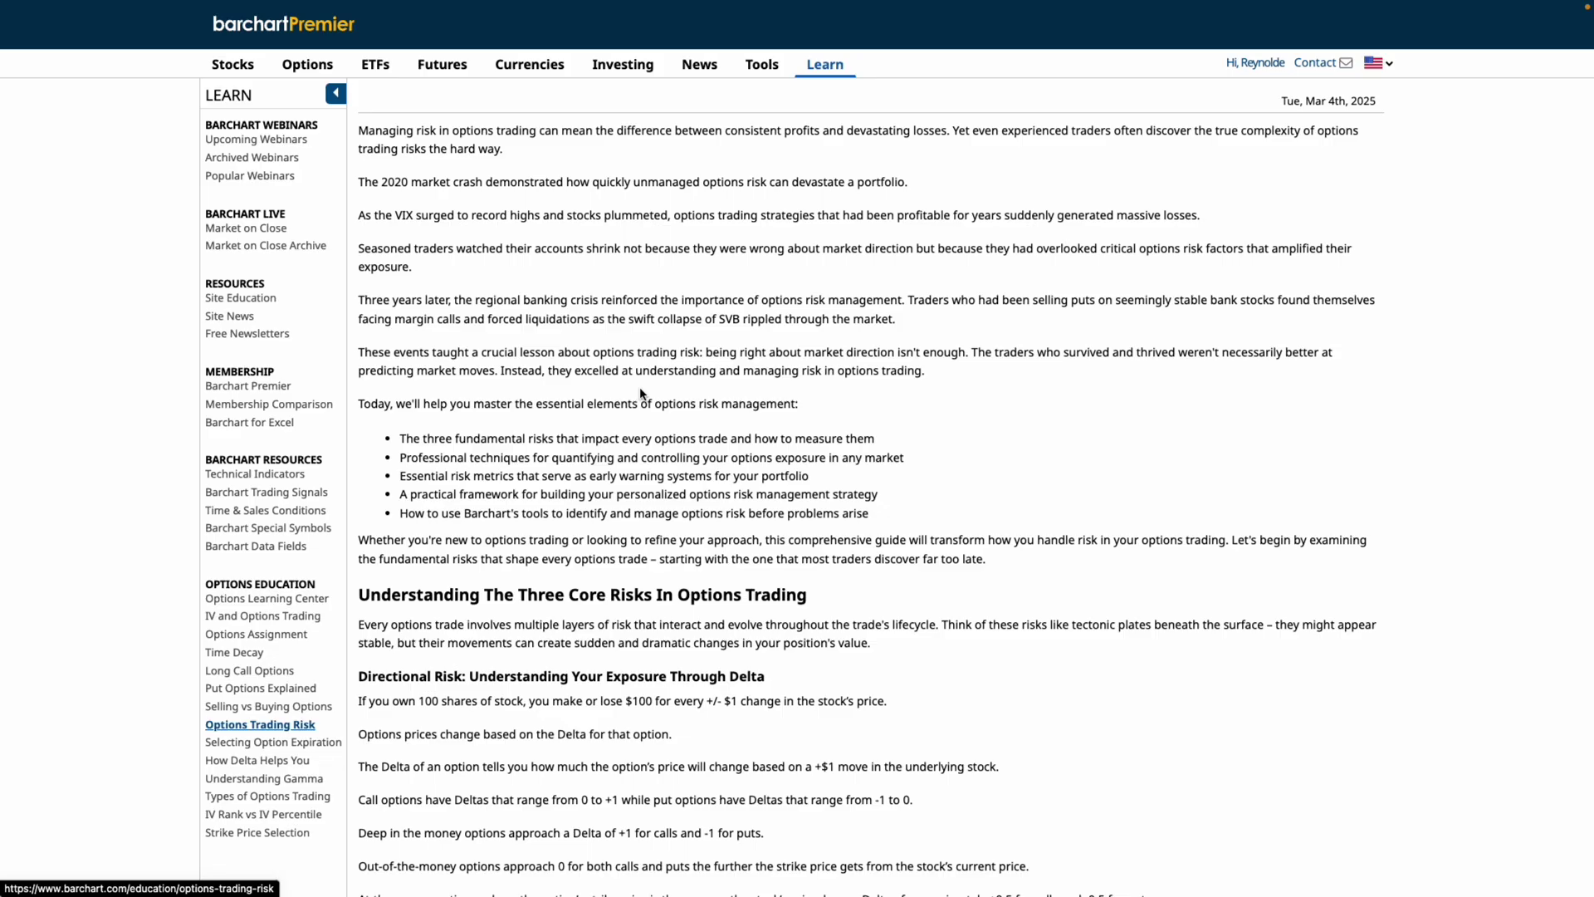
scroll(657, 374, "down", 4)
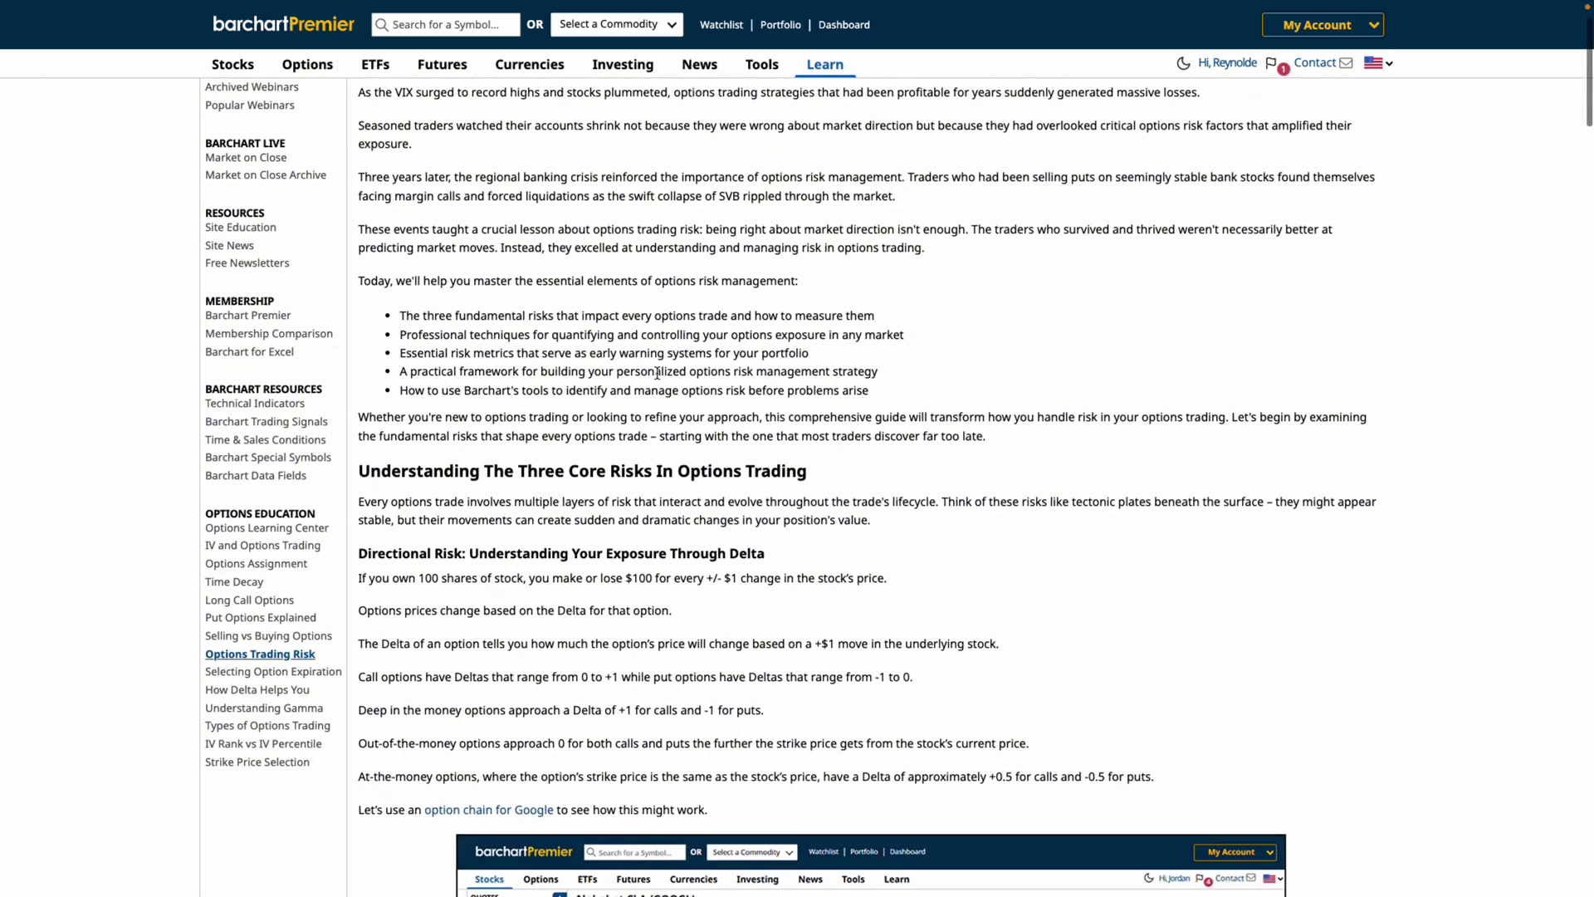
scroll(657, 377, "down", 3)
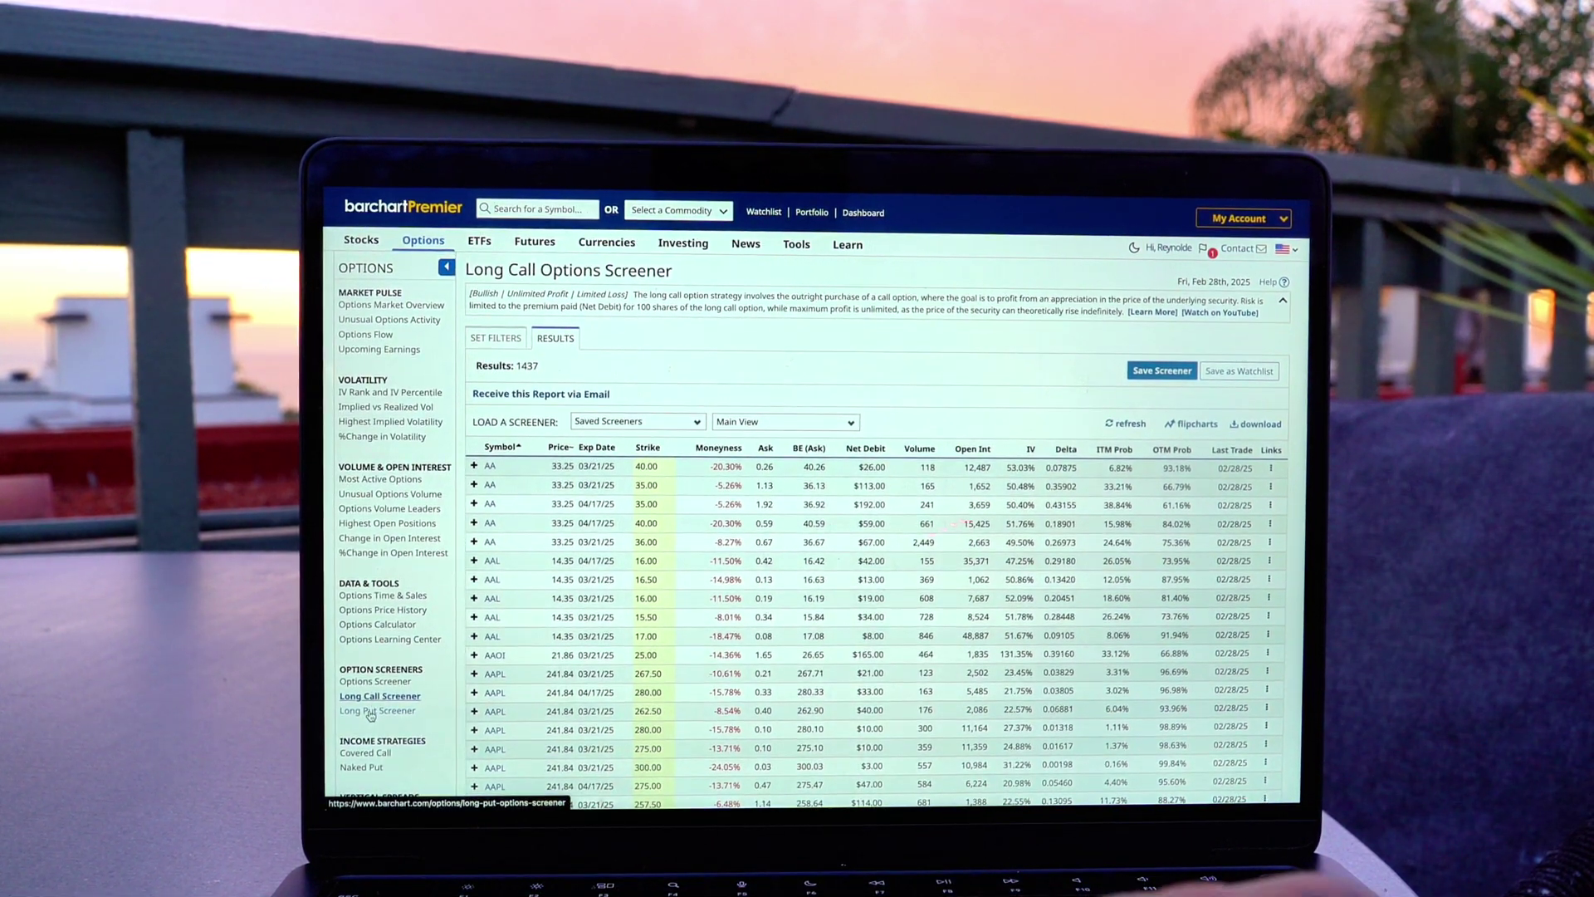
scroll(369, 715, "down", 5)
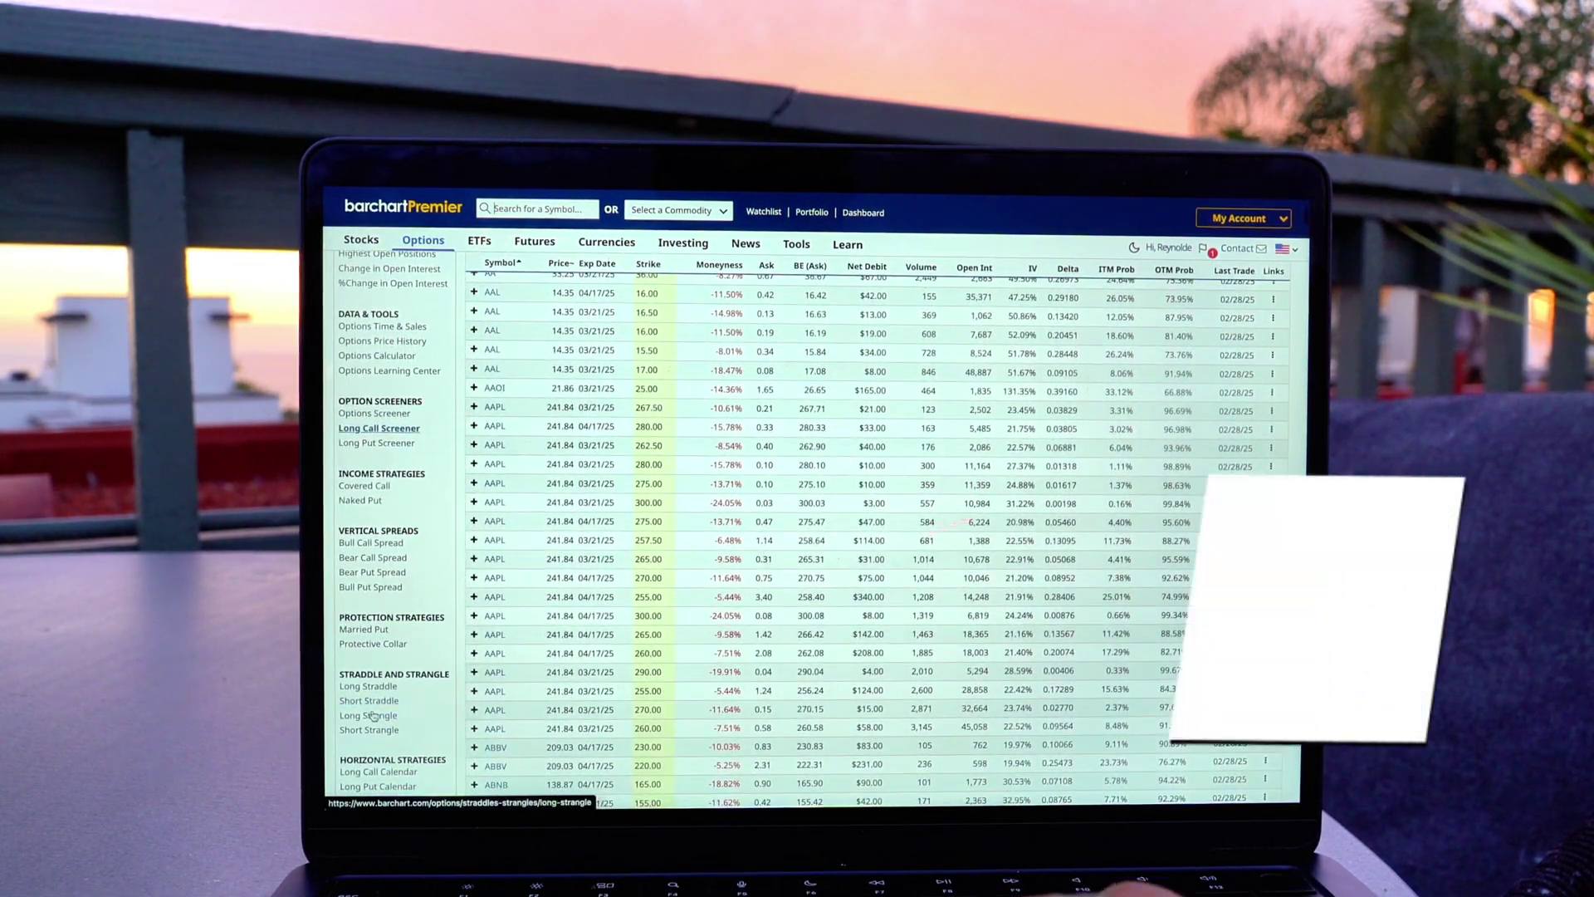